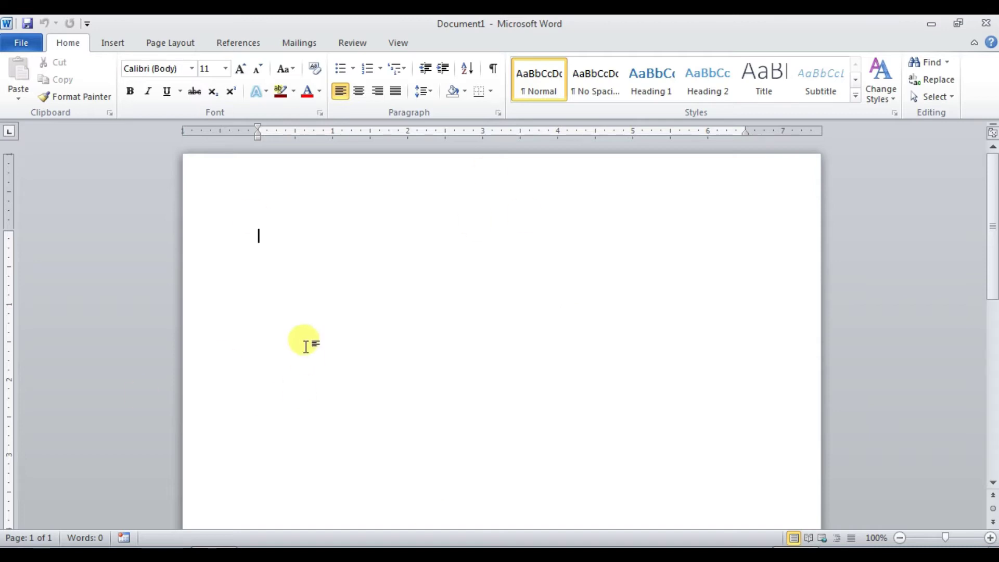
Step: Insert an empty five-column by four-row table at the top of the page
click(113, 47)
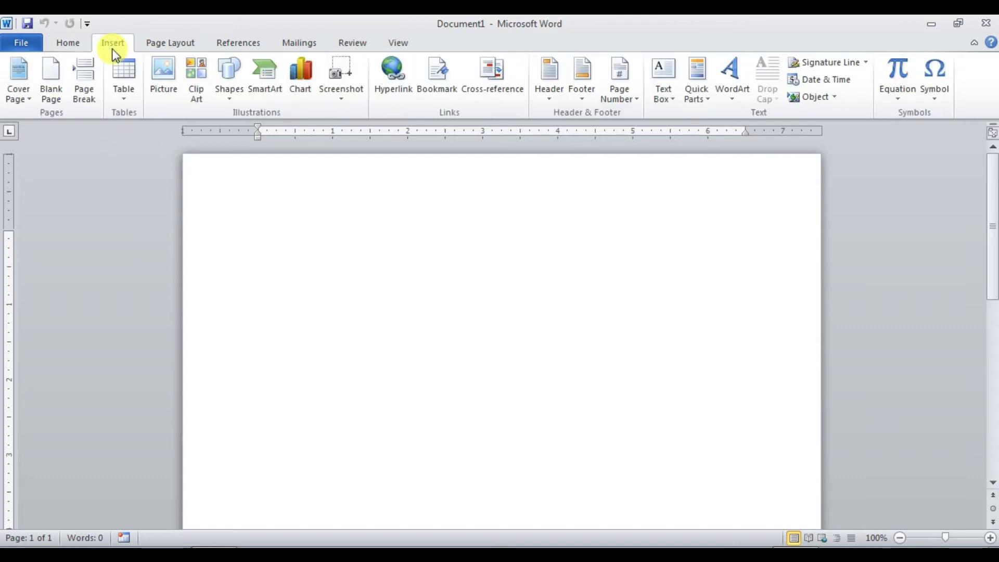
click(121, 76)
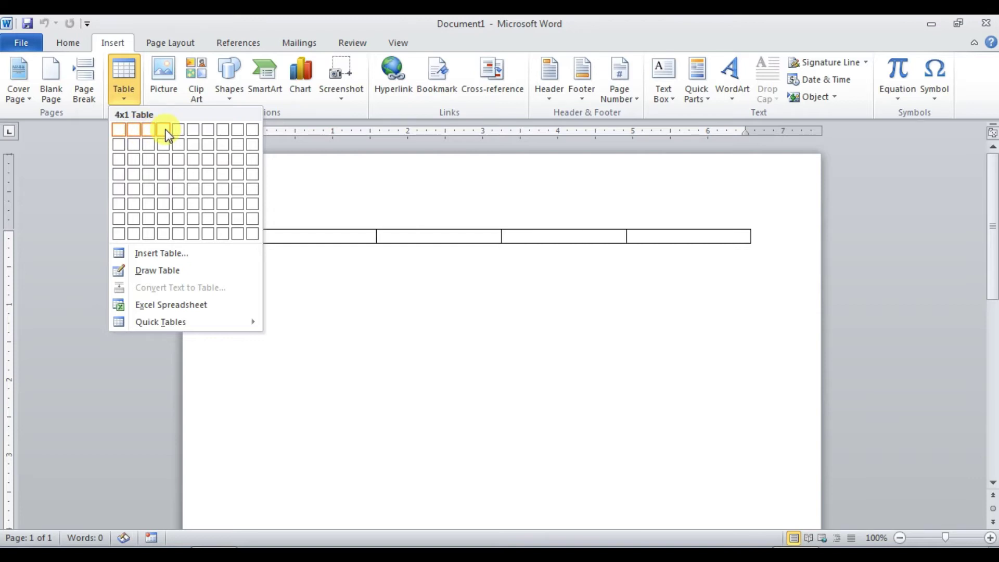
click(180, 173)
Step: Merge all cells of the table's top row into a single cell
click(346, 390)
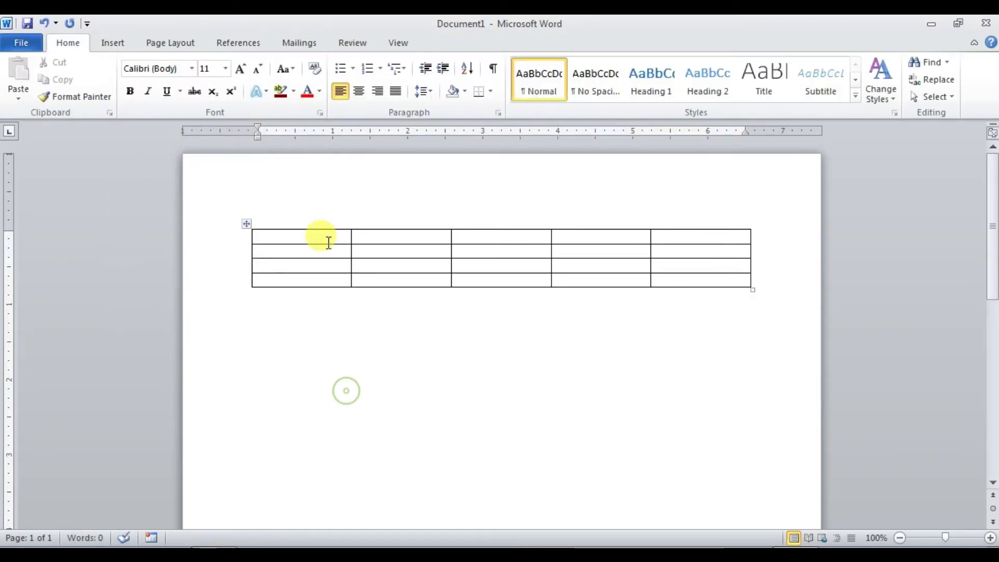
drag(328, 243, 631, 237)
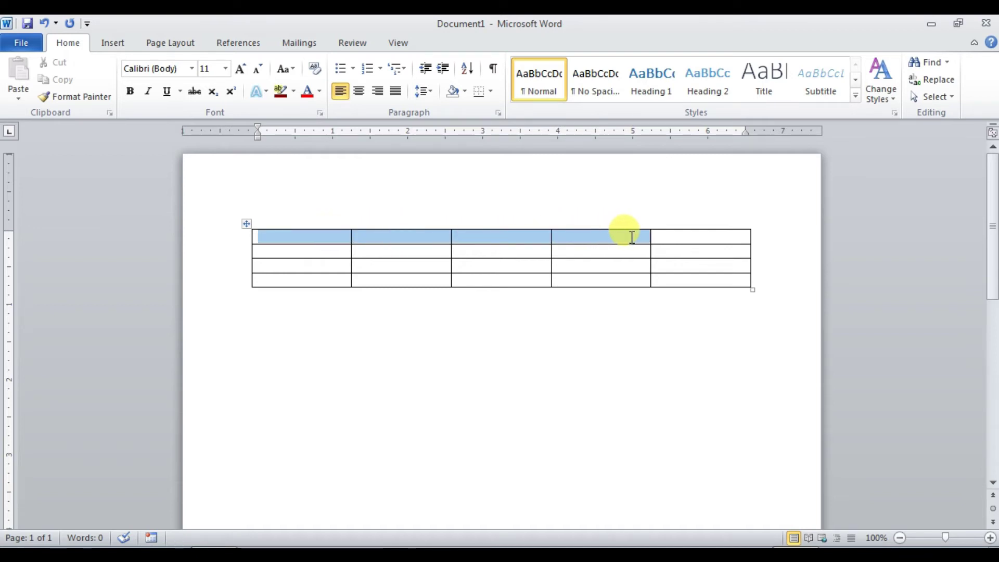
click(361, 513)
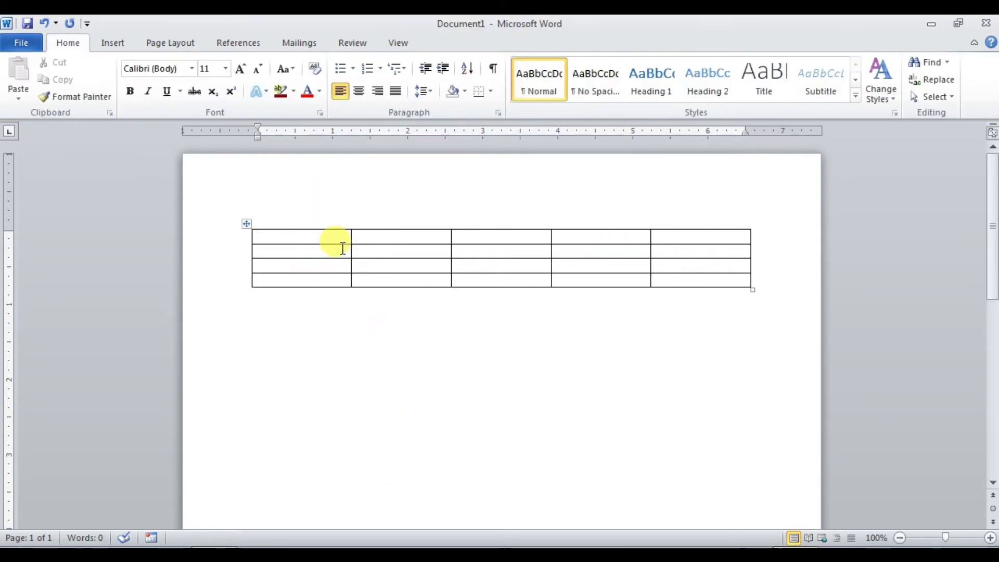
drag(336, 233, 657, 242)
right_click(505, 241)
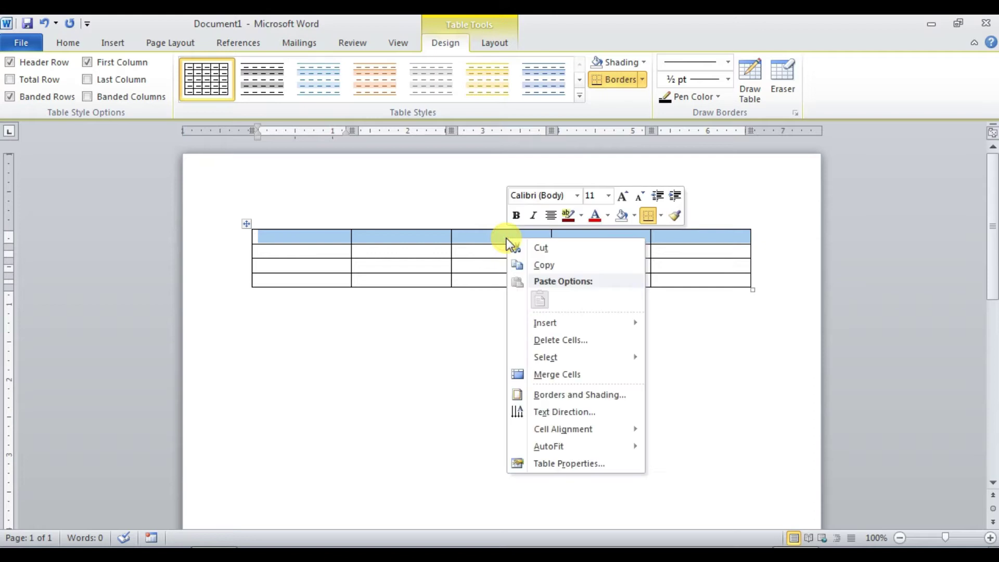
click(567, 374)
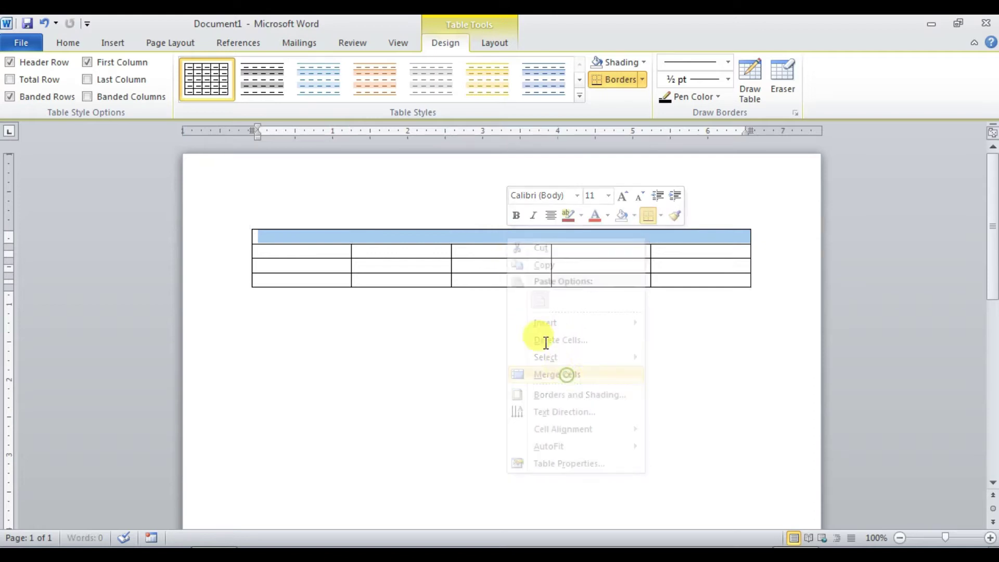
Step: Type SAANVI TECHNICAK EDUCATION in the merged cell with CASH MEMO on the next line
click(448, 238)
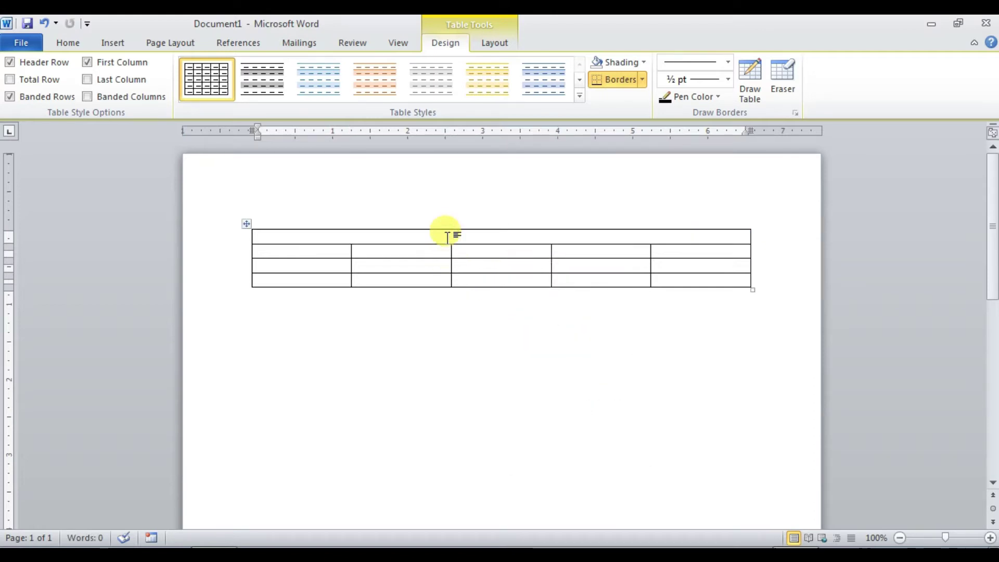
text(SAANVI TECHNICAK EDUCATION)
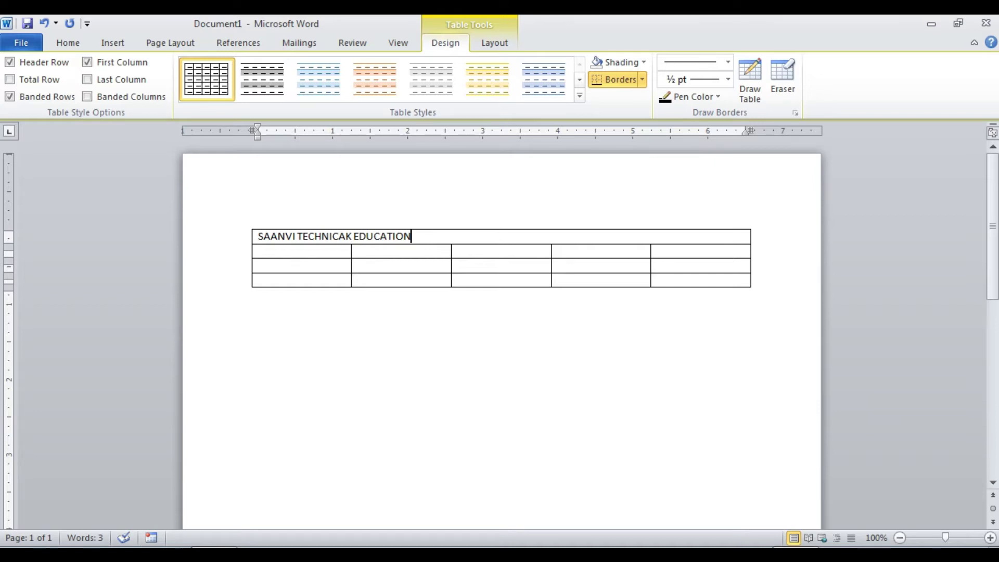
key(Return)
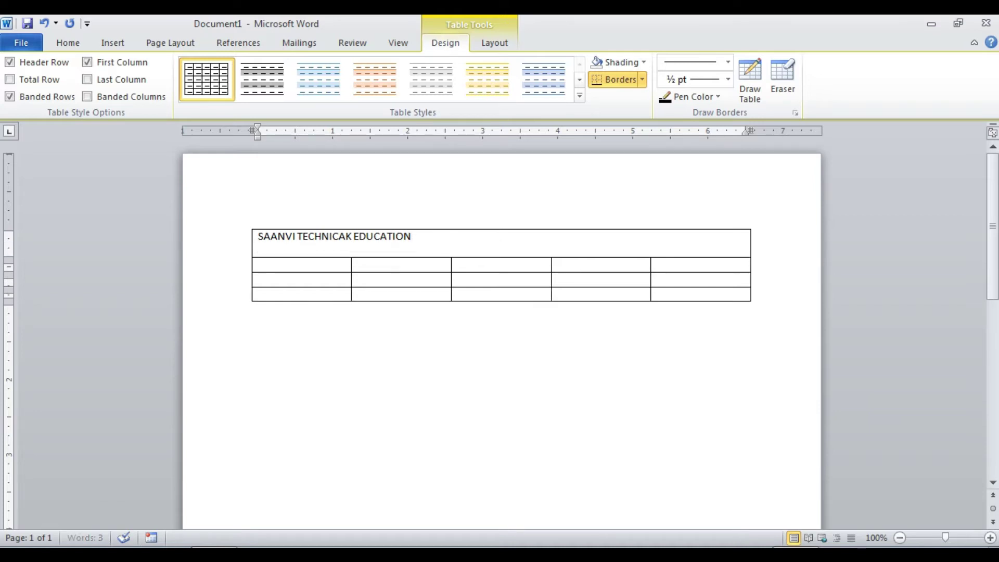
text(CASH MEMO)
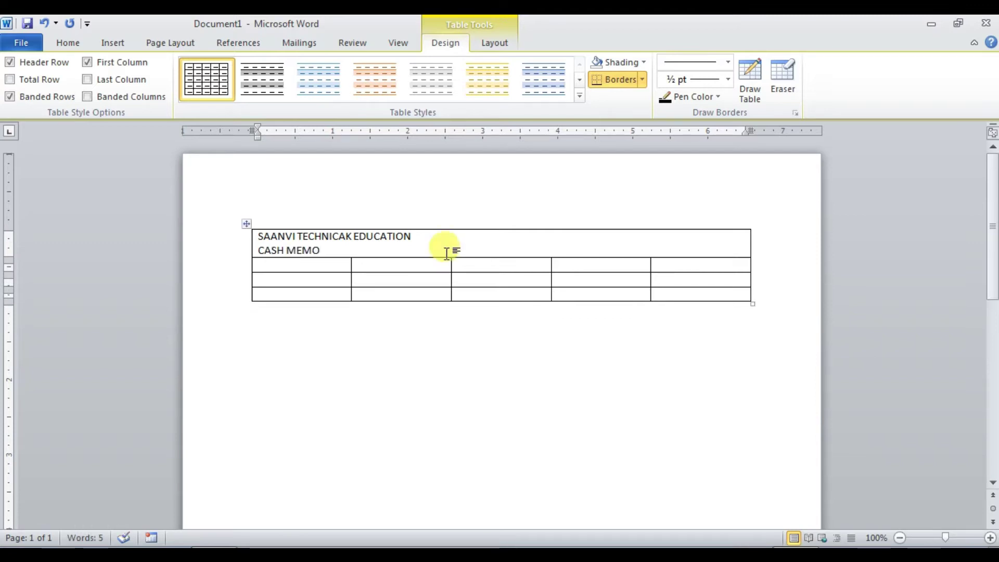
mouse_move(501, 265)
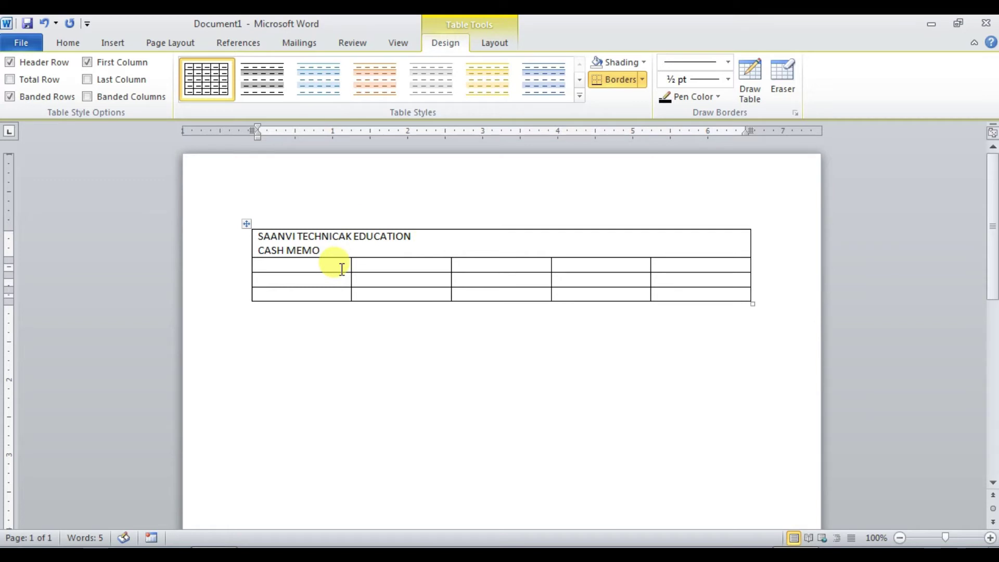
Step: Merge the first four cells of the second row into one
drag(341, 265, 466, 264)
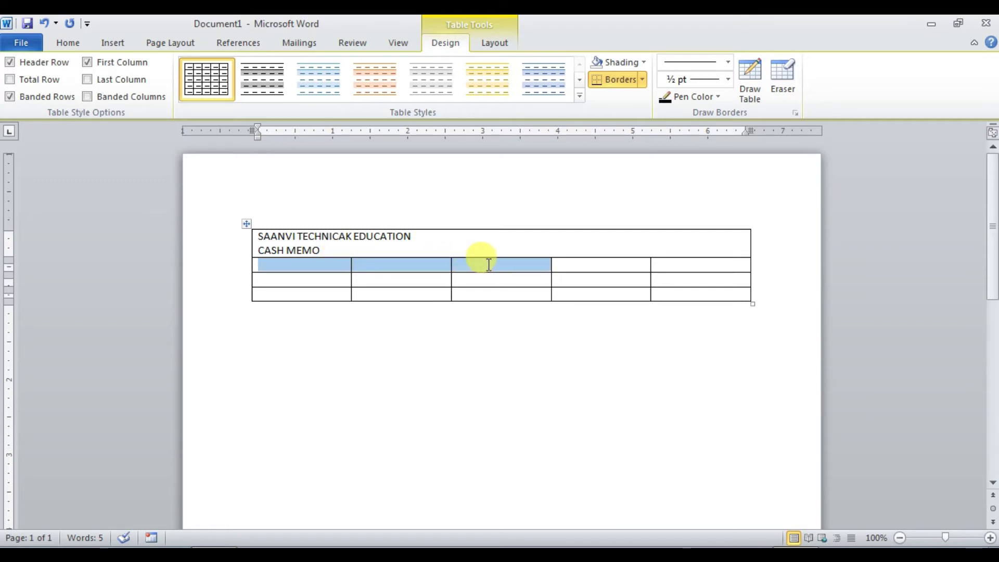
drag(466, 265, 548, 269)
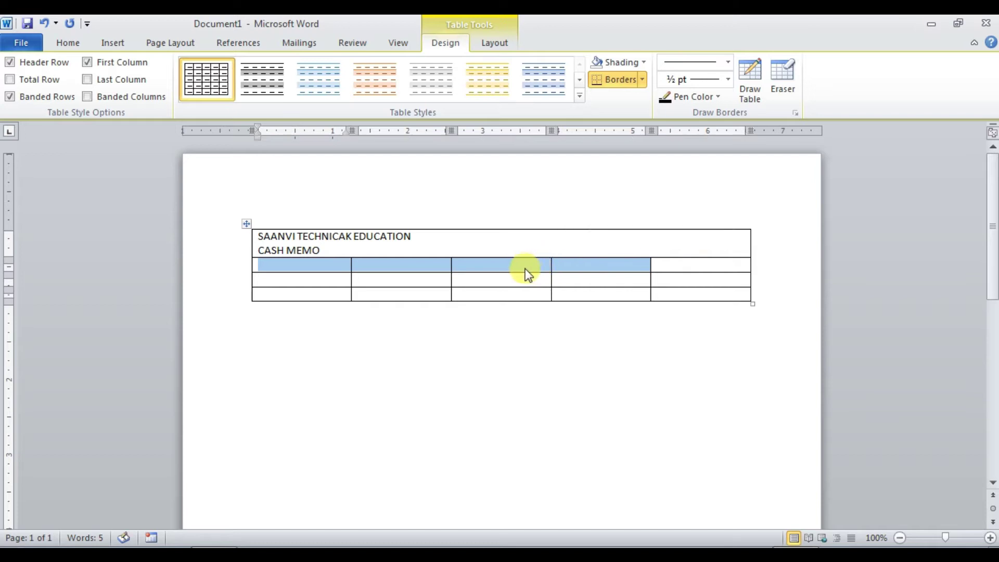
right_click(524, 268)
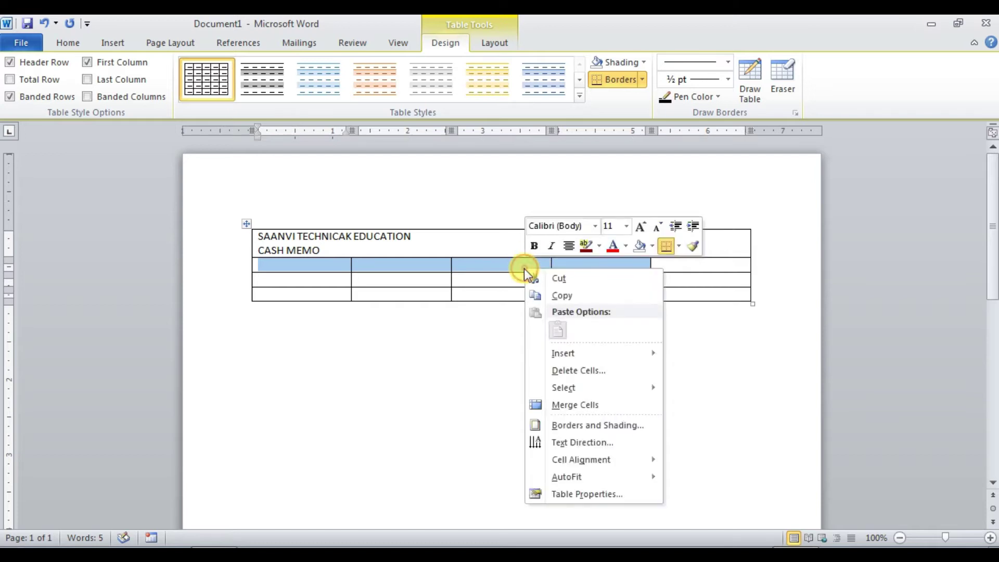
click(578, 405)
Step: Enter INVOICE NO: followed by the lines PLOT 278 BLOCK 17, EAST DELHI and INDIA
click(349, 264)
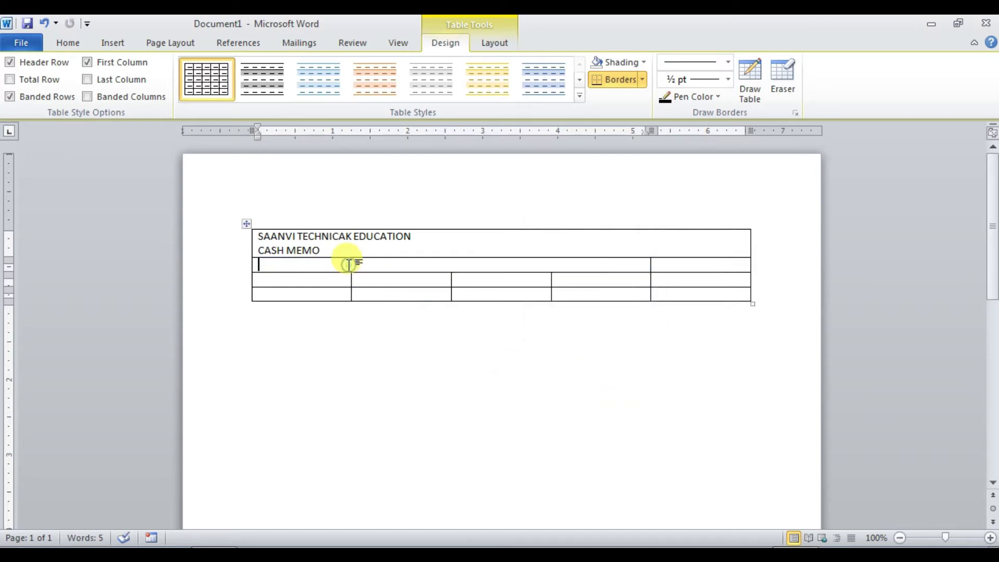
text(INVOICE NO:)
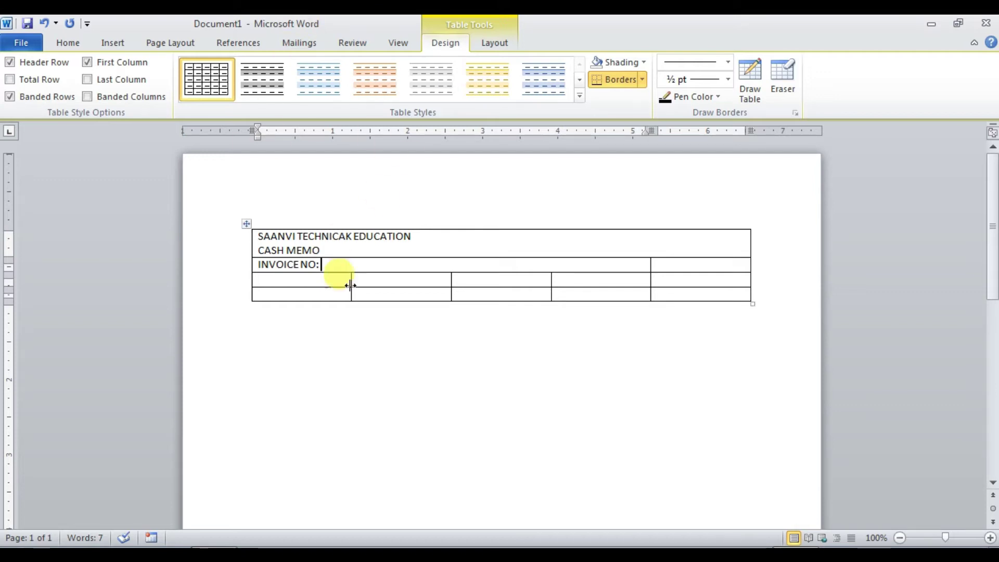
key(Return)
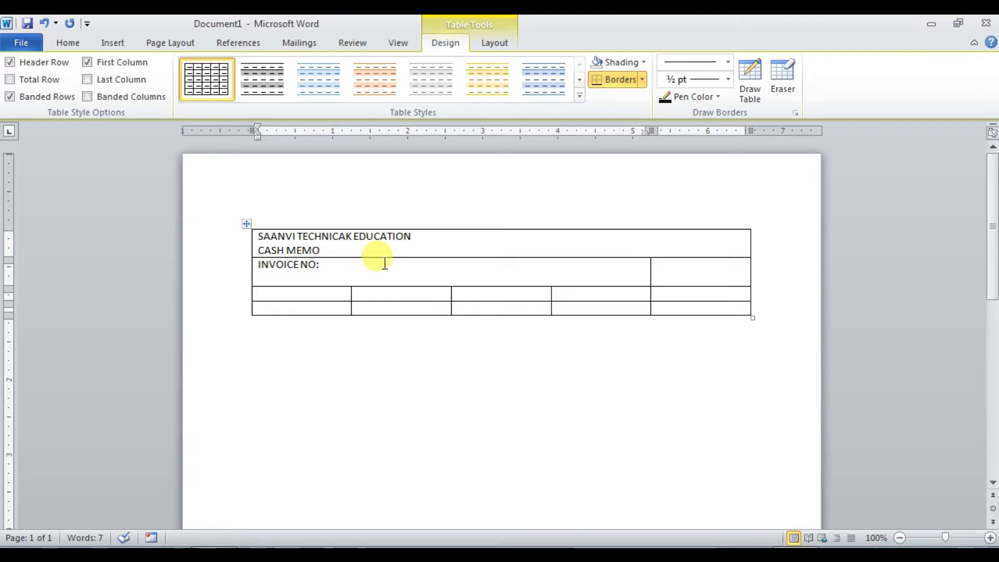
text(PLOT 278  BLOCK 17)
key(Return)
text(EAST DELHI)
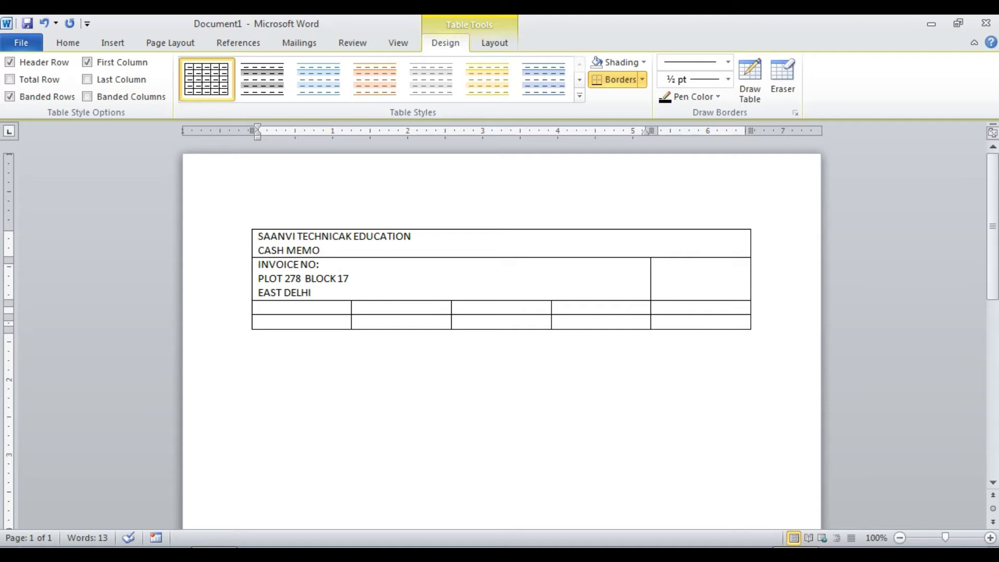
key(Return)
text(INDIA)
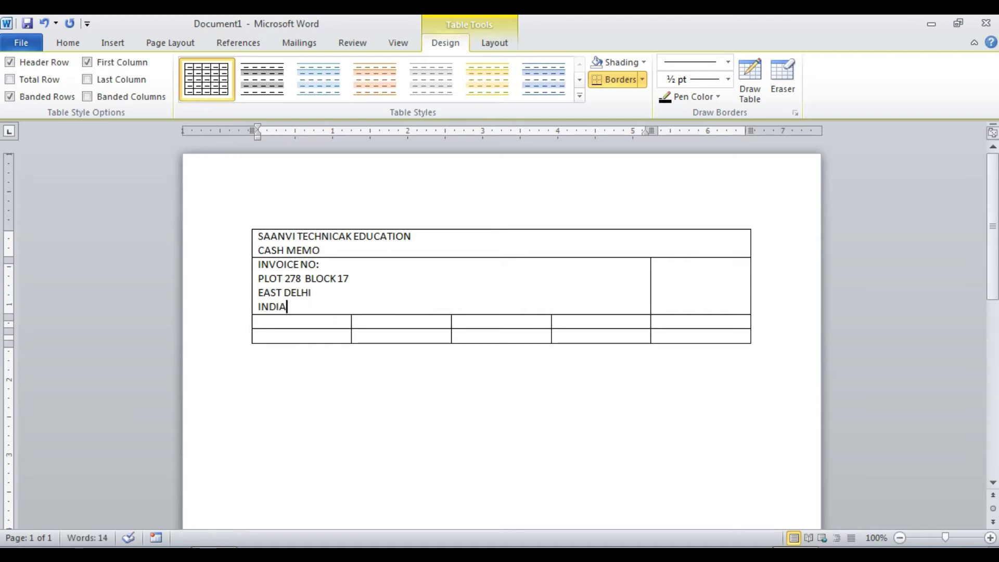
Step: Type DATE: in the cell beside the address and add BUYER'S NAME and BUYER'S ADDRESS lines below INDIA
click(679, 277)
mouse_move(501, 286)
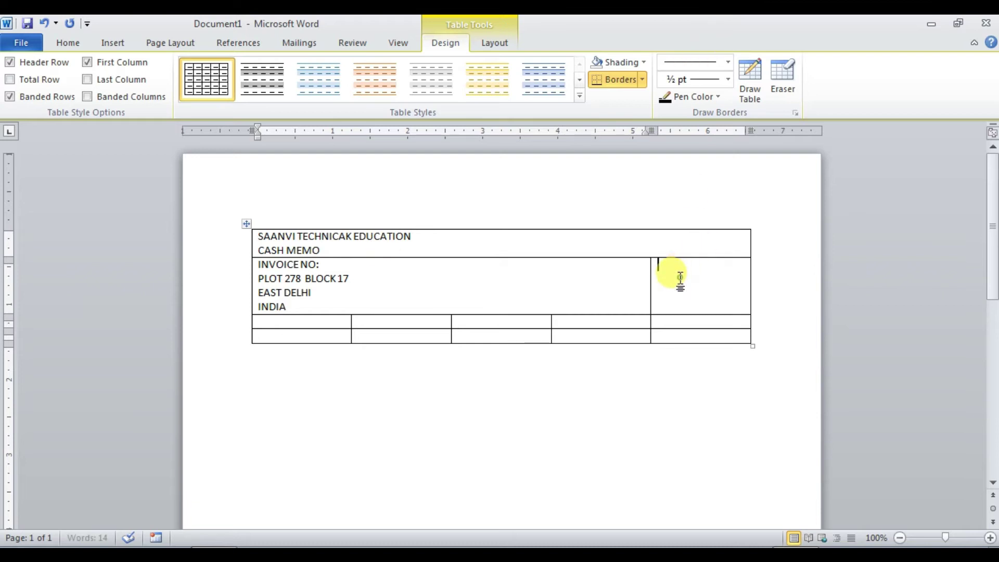
text(DATE:)
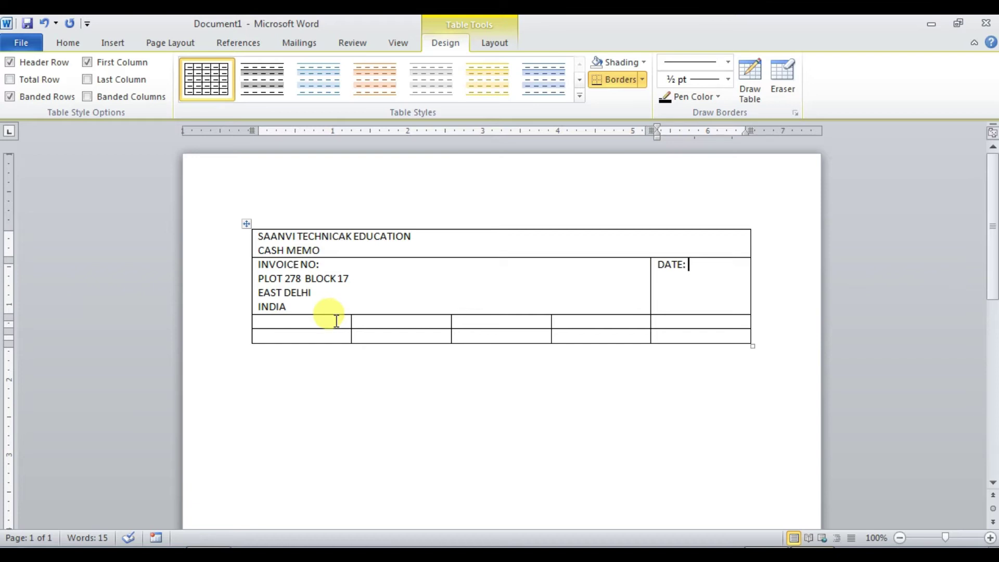
click(302, 306)
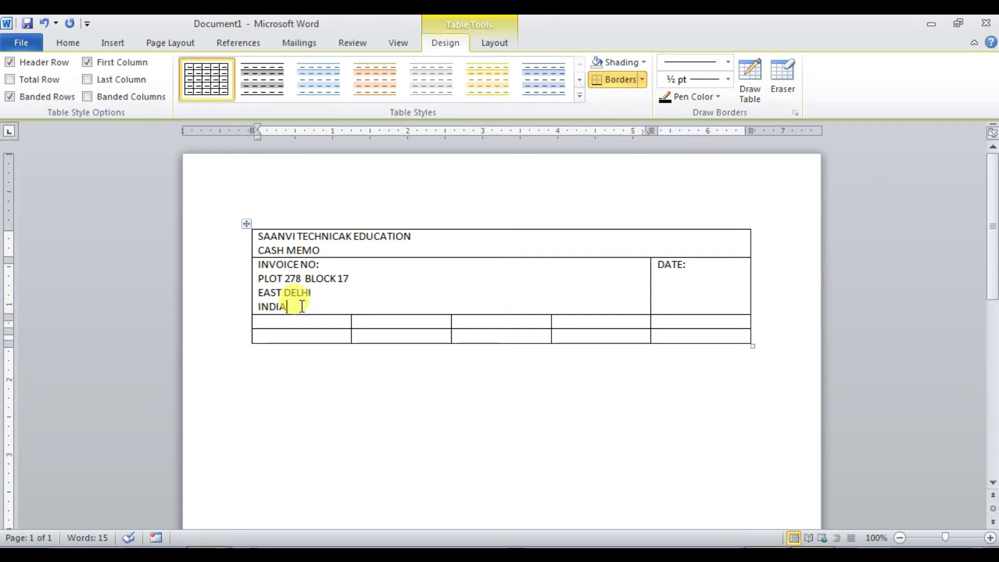
key(Return)
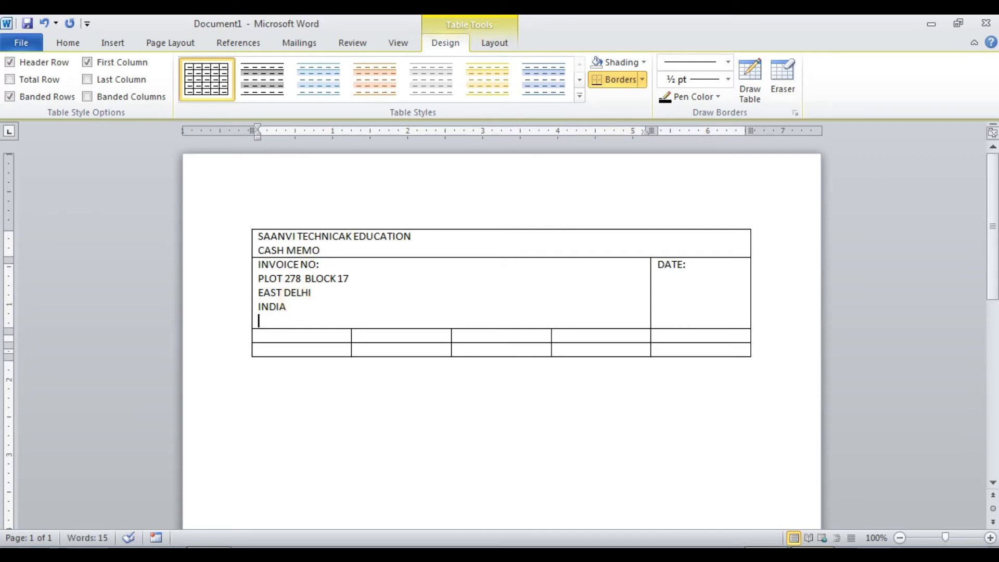
text(BUYER'S NAME)
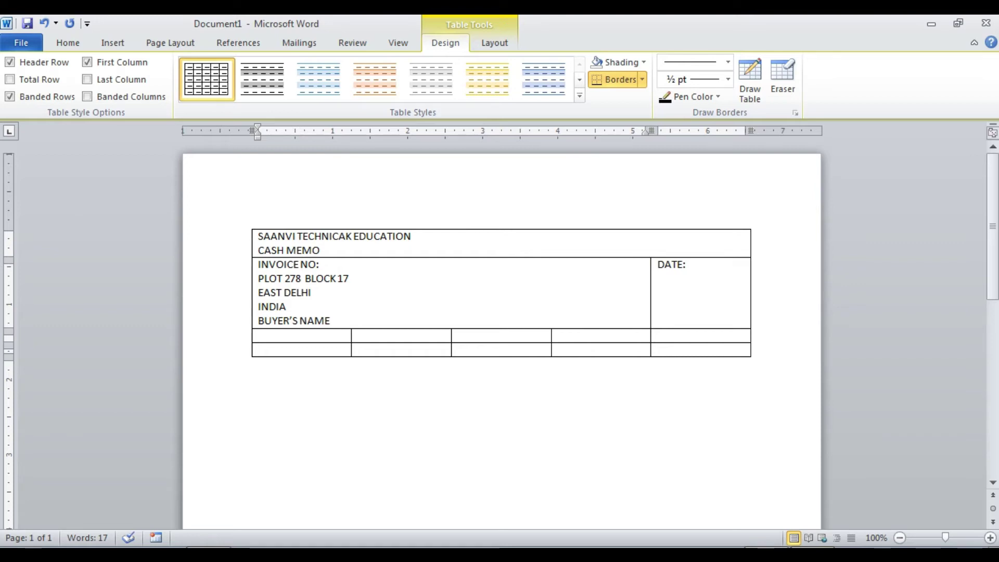
key(Return)
text(BUYER)
text('S)
text( ADDRESS)
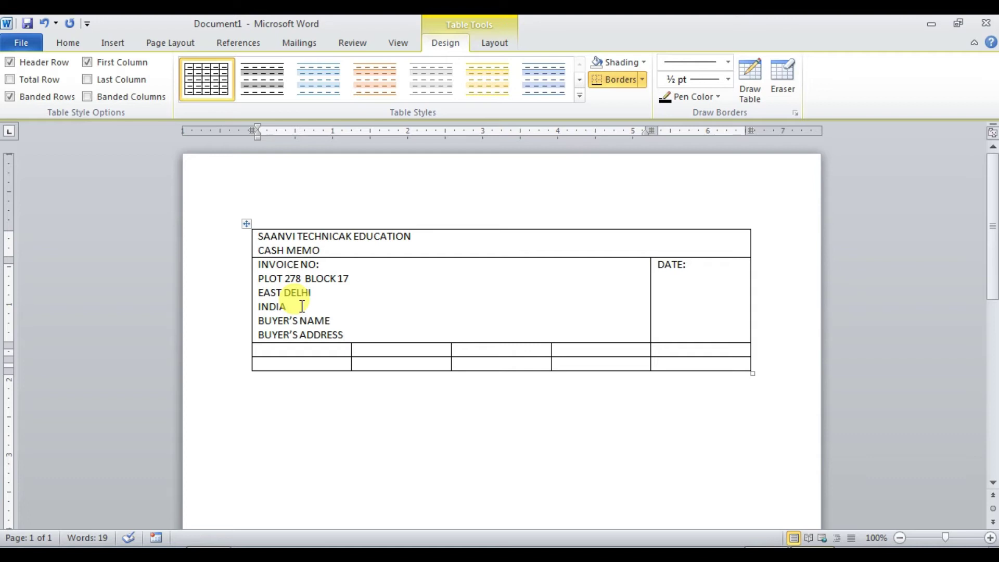
key(Down)
Step: Fill the third row with the headings SR NO, ITEM DESCRIPTION, QTY, RATE and AMOUNT
text(SR )
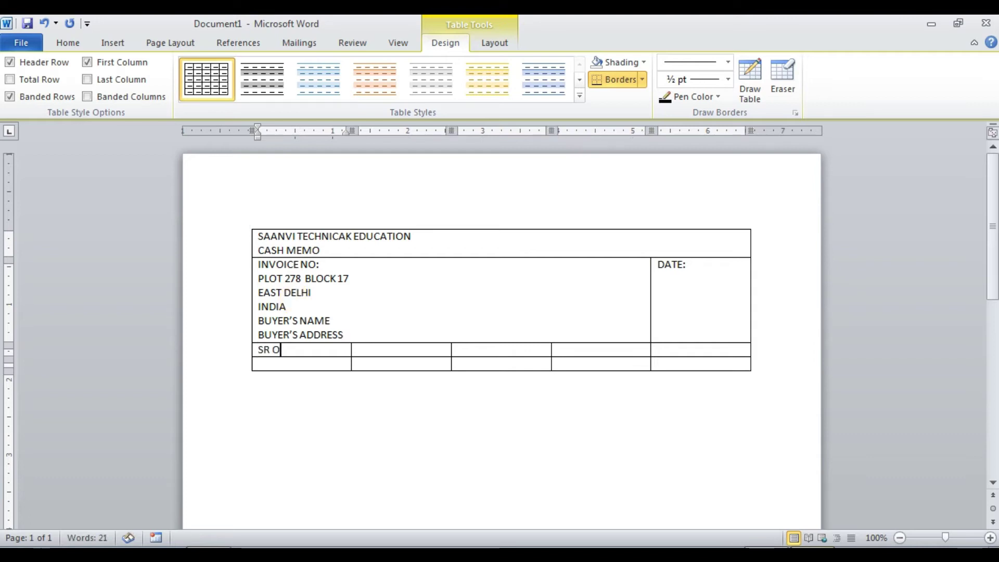
text(N)
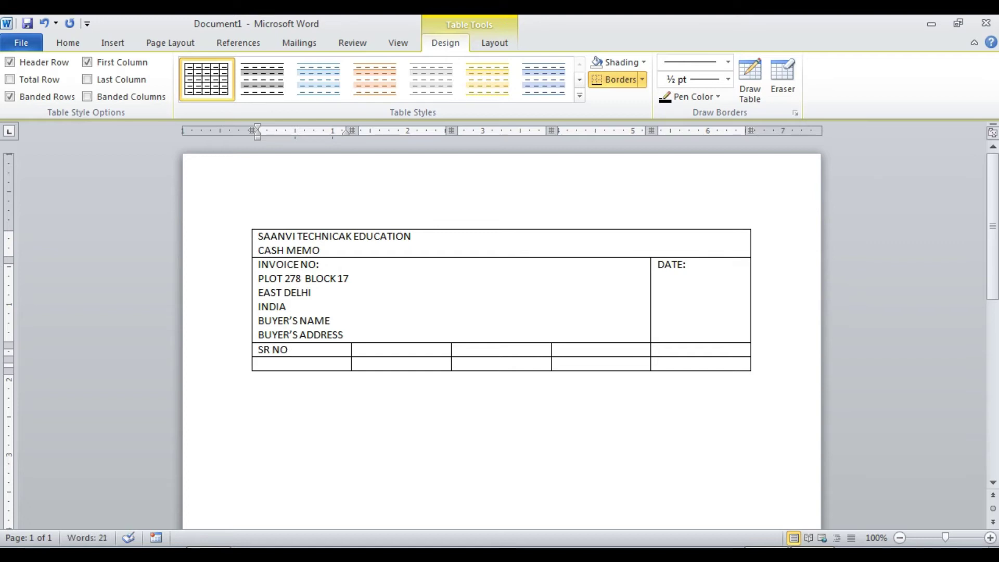
key(Tab)
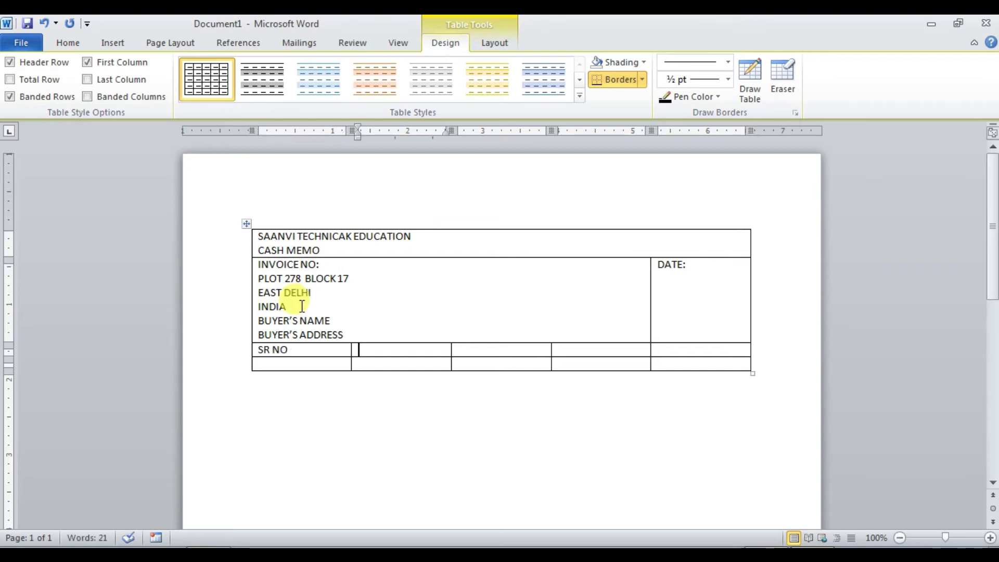
text(ITEM DESCRIPTION)
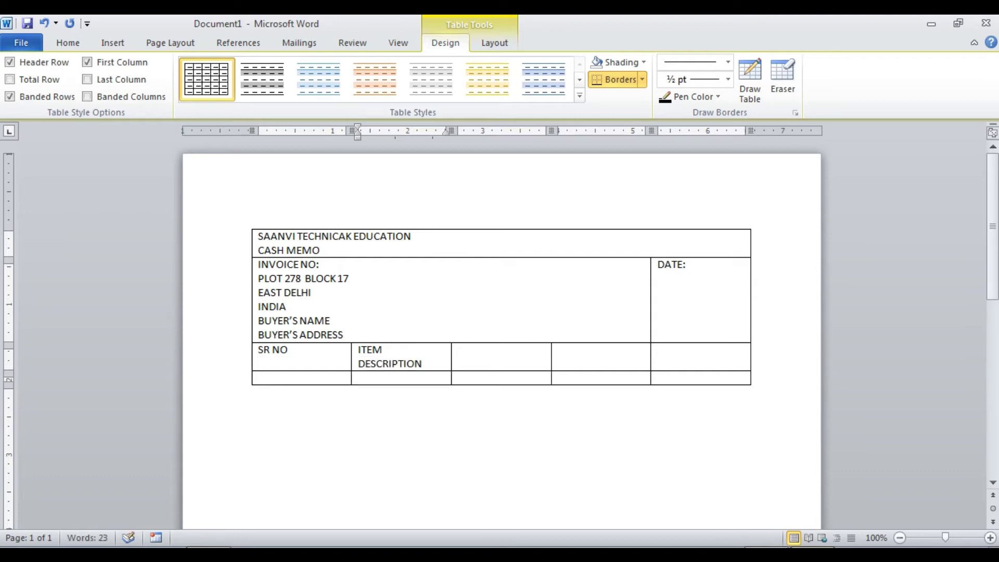
key(Tab)
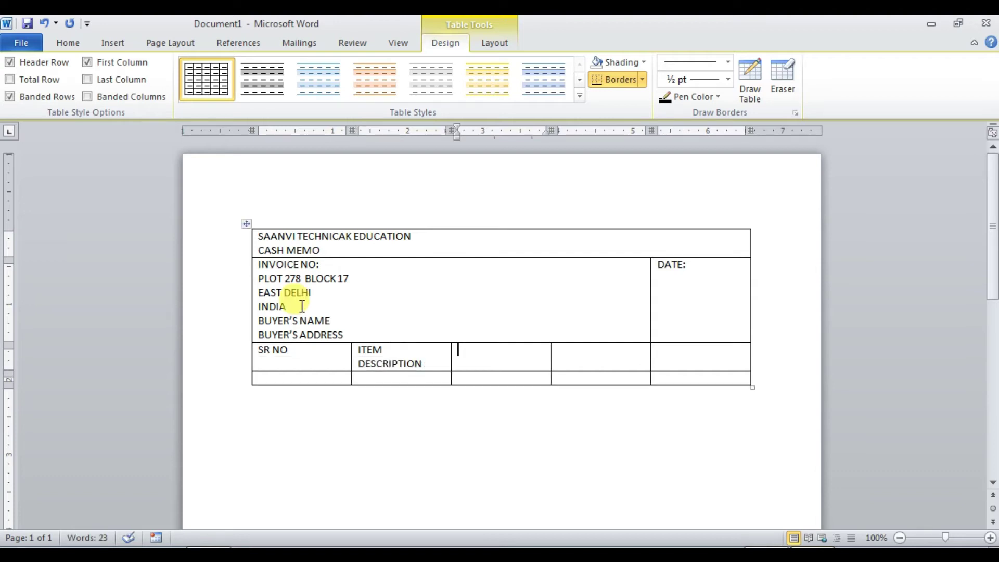
text(QUN)
text(TI)
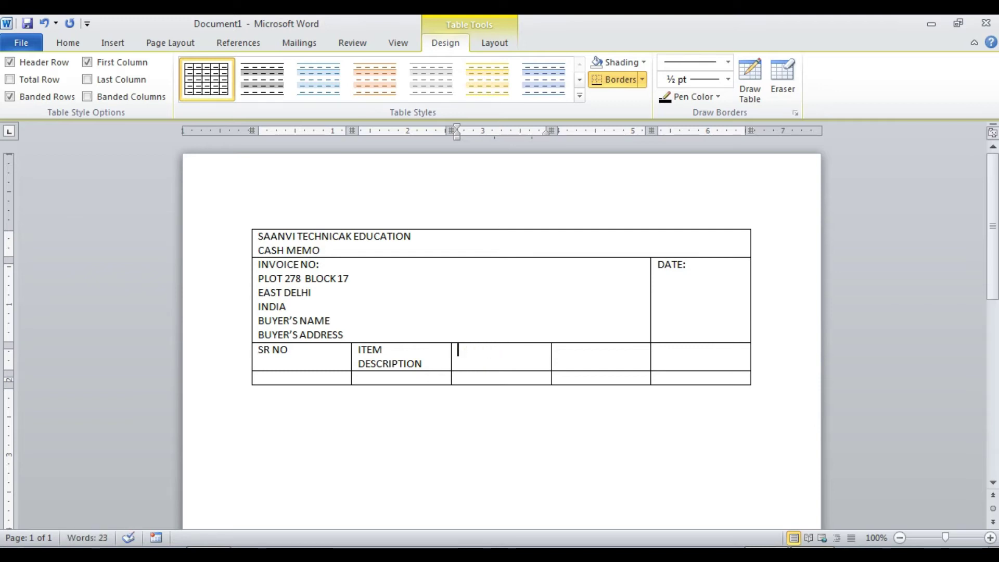
key(Tab)
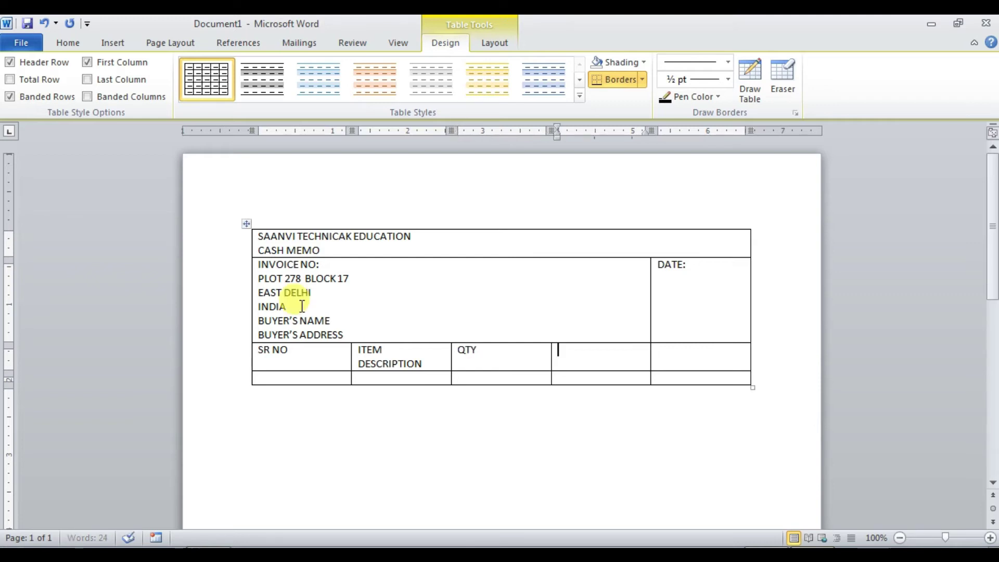
text(RATE)
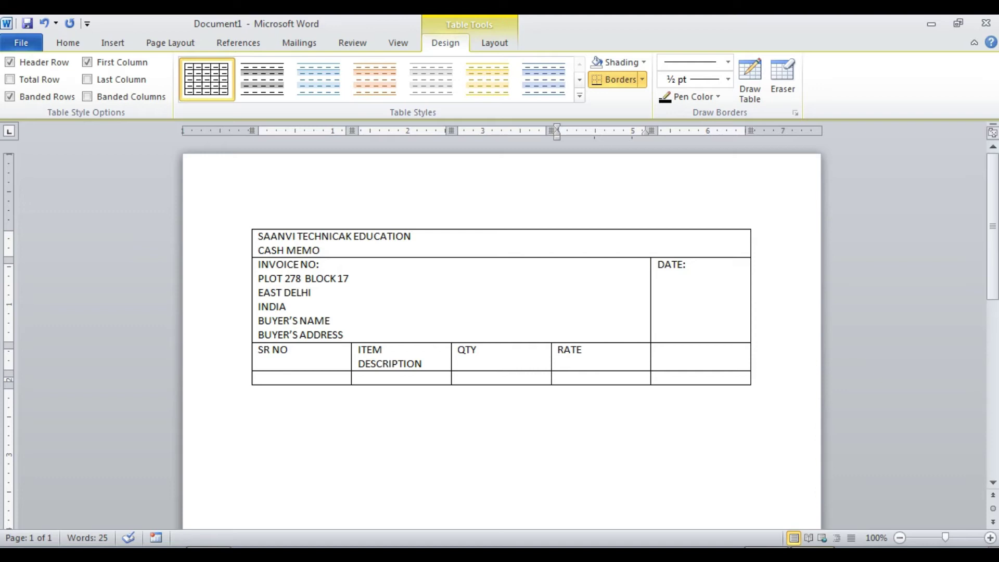
key(Tab)
text(AMOUNT)
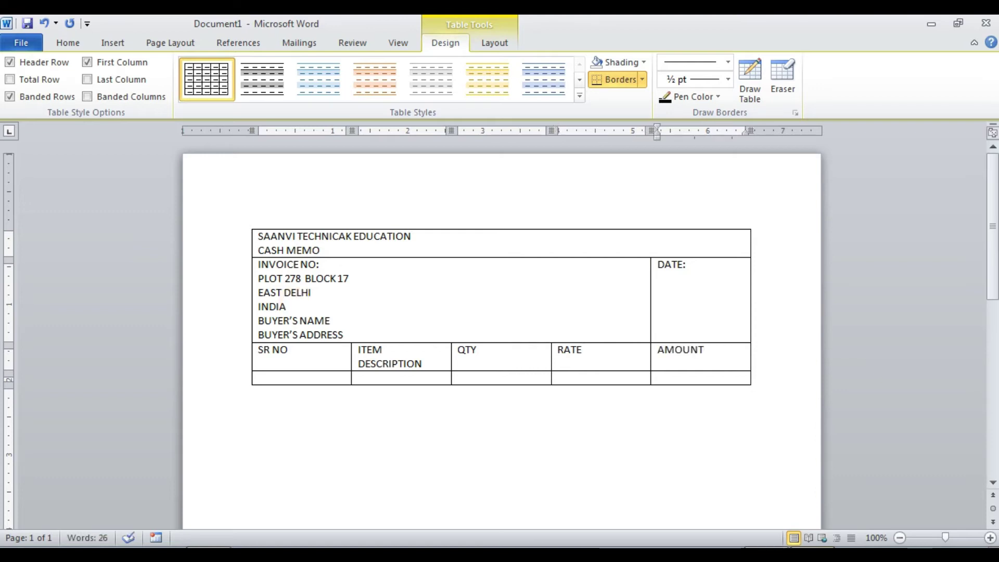
Step: Make the empty item row taller and add a new row at the end of the table
click(271, 369)
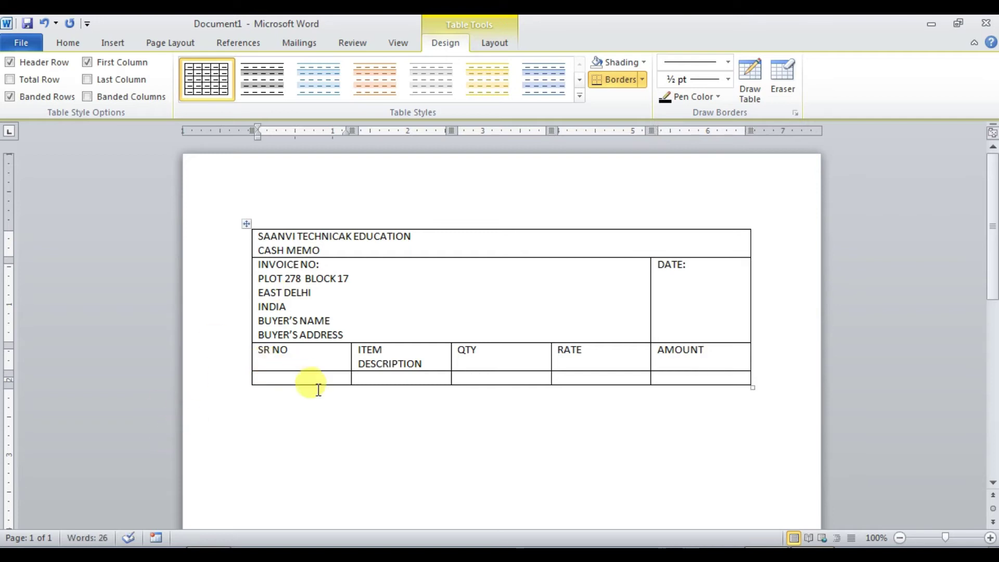
key(Return)
key(Return)
key(Return)
key(Return)
key(Return)
key(Return)
key(Return)
key(Return)
key(Tab)
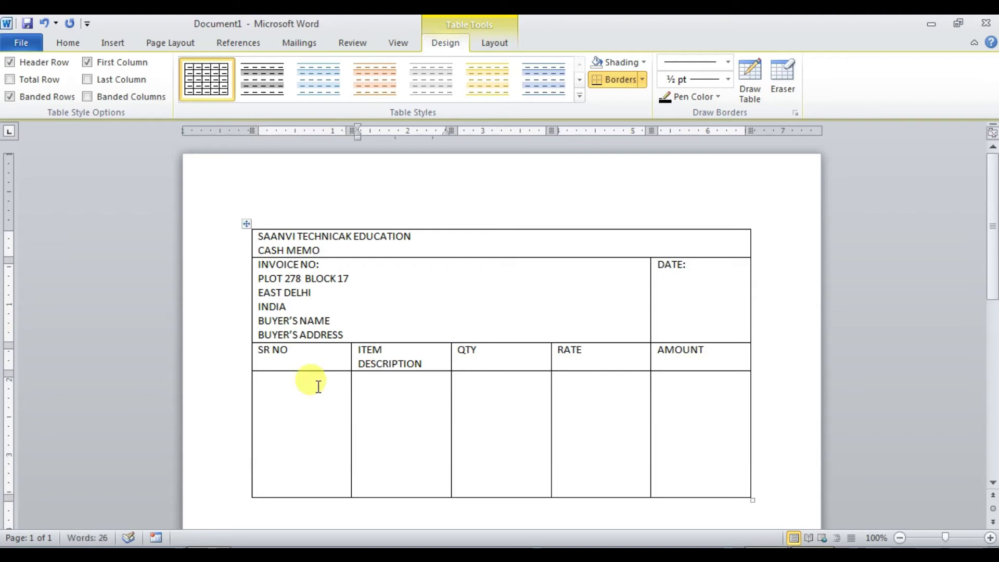
key(Tab)
key(Tab)
key(Tab)
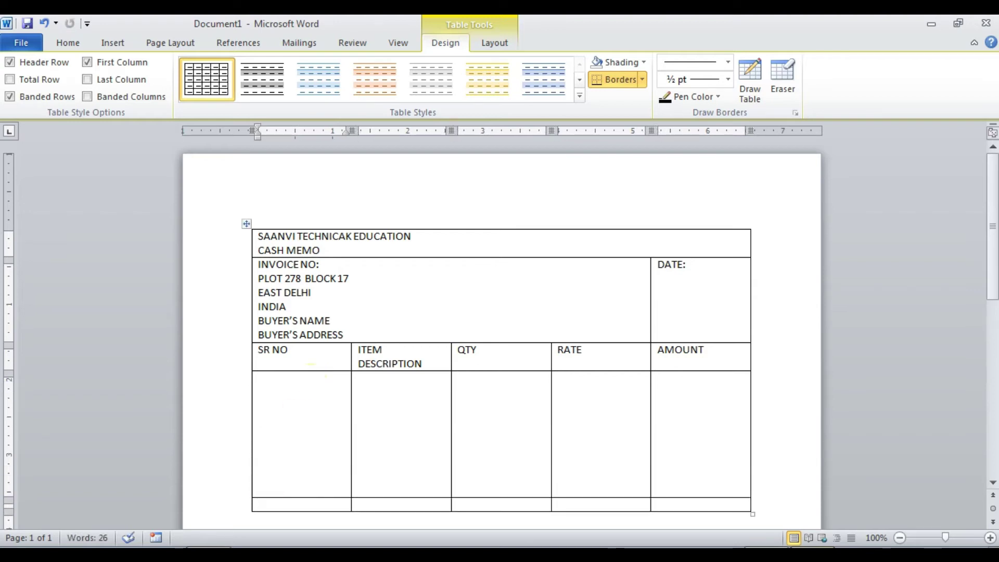
Step: Merge the bottom row's first four cells and label the merged cell TOTAL
scroll(429, 515, down, 1)
scroll(429, 515, down, 1)
scroll(426, 513, down, 1)
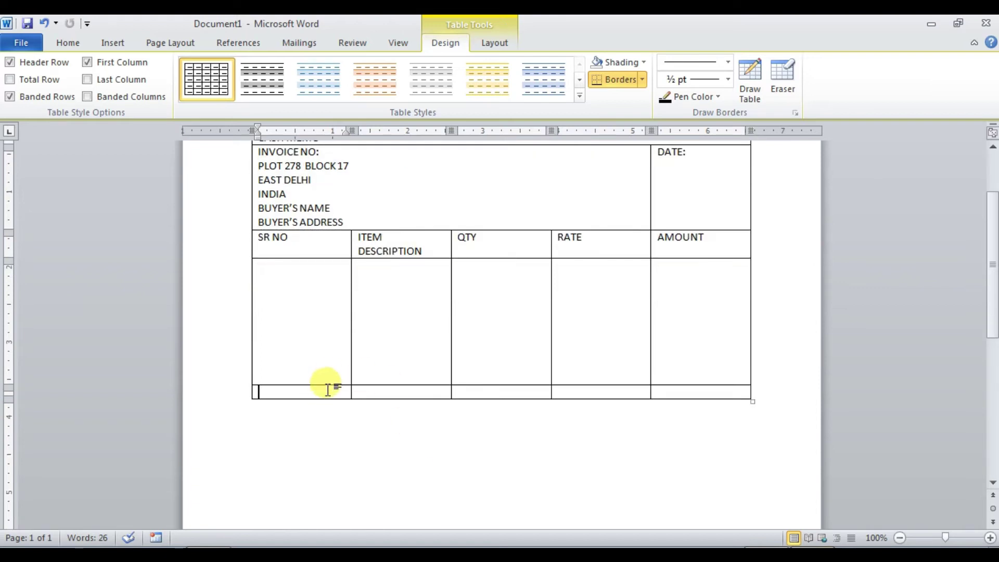
mouse_move(332, 394)
mouse_down()
mouse_move(557, 391)
mouse_move(541, 394)
mouse_up()
right_click(519, 395)
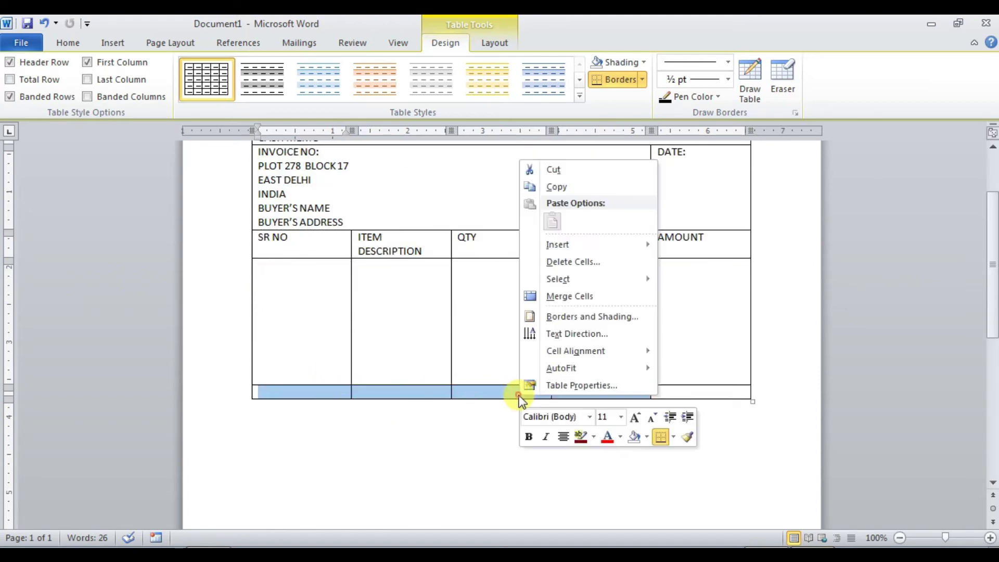
click(569, 298)
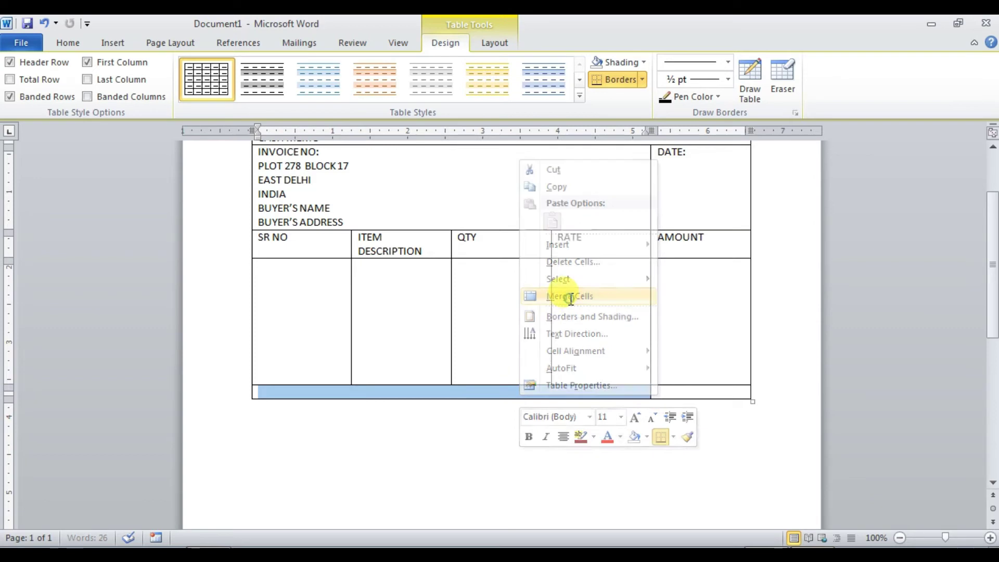
click(557, 395)
text(TOTAL)
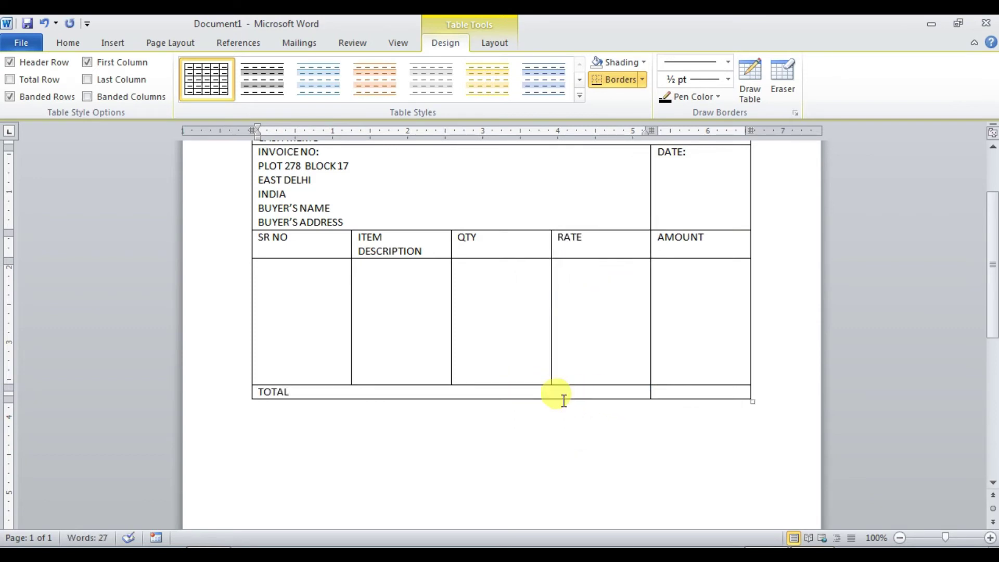
click(682, 390)
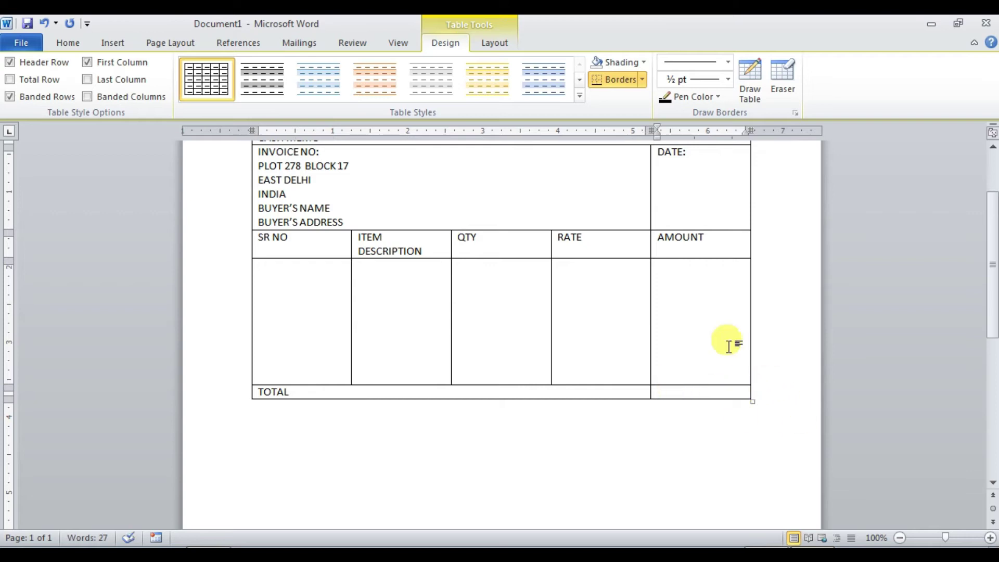
scroll(698, 363, up, 2)
scroll(699, 364, up, 1)
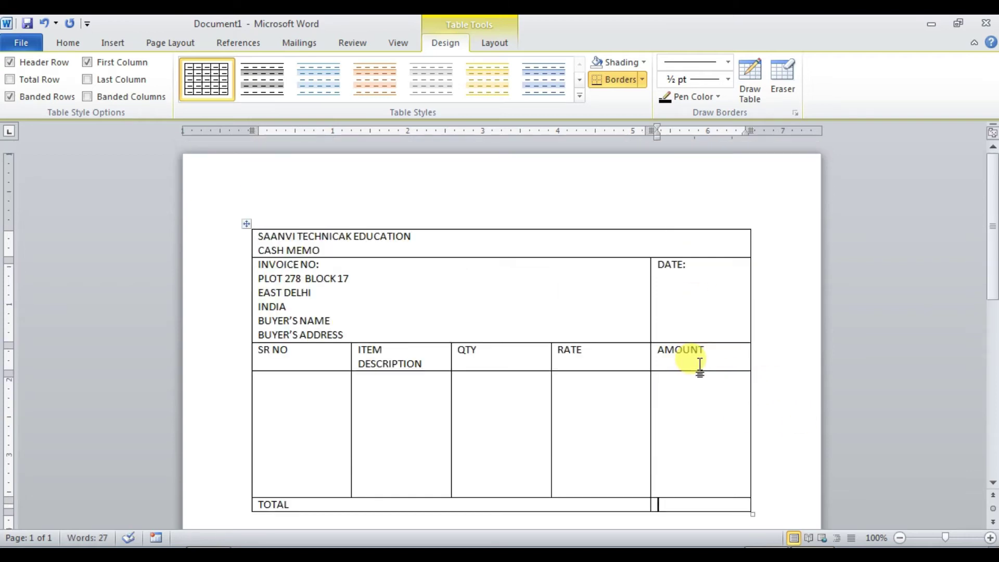
scroll(699, 364, down, 1)
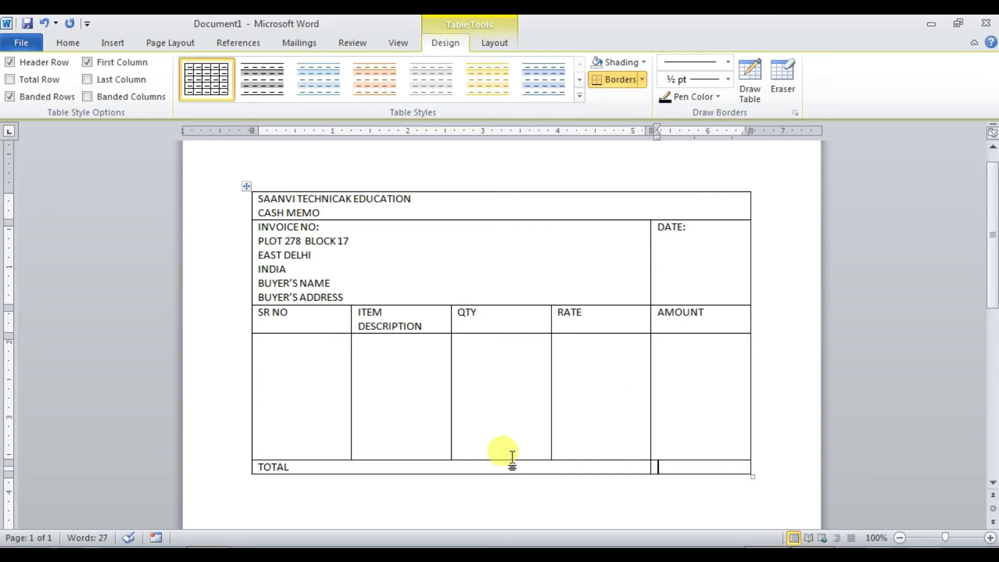
Step: Add a final row below TOTAL reading T & C (IF ANY)
key(Tab)
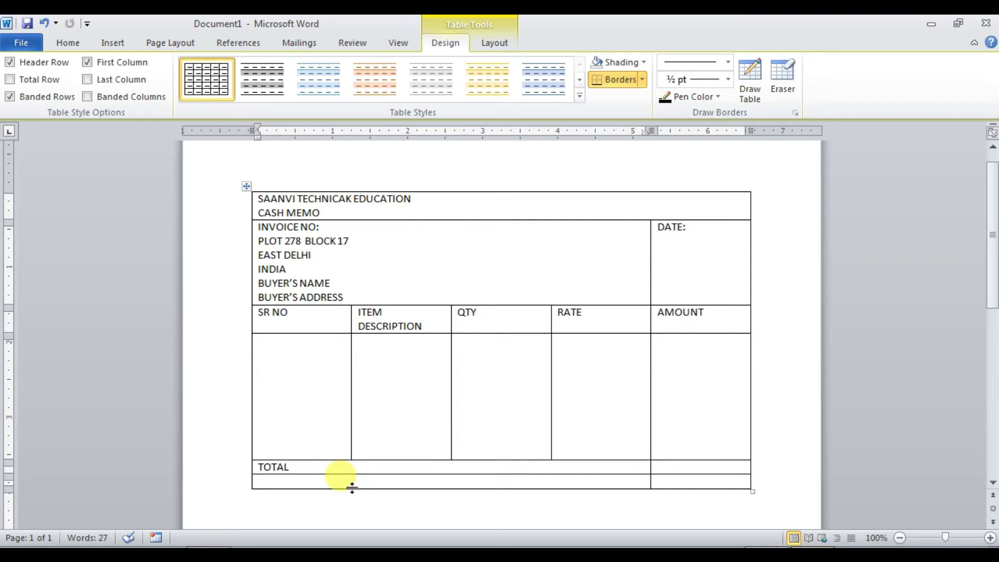
text(T & C ()
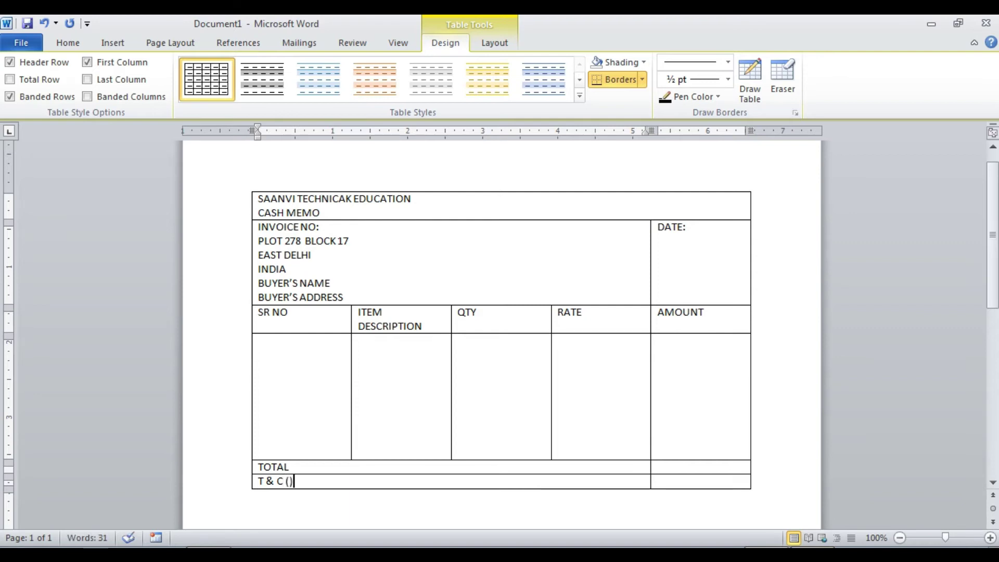
key(Left)
mouse_move(351, 486)
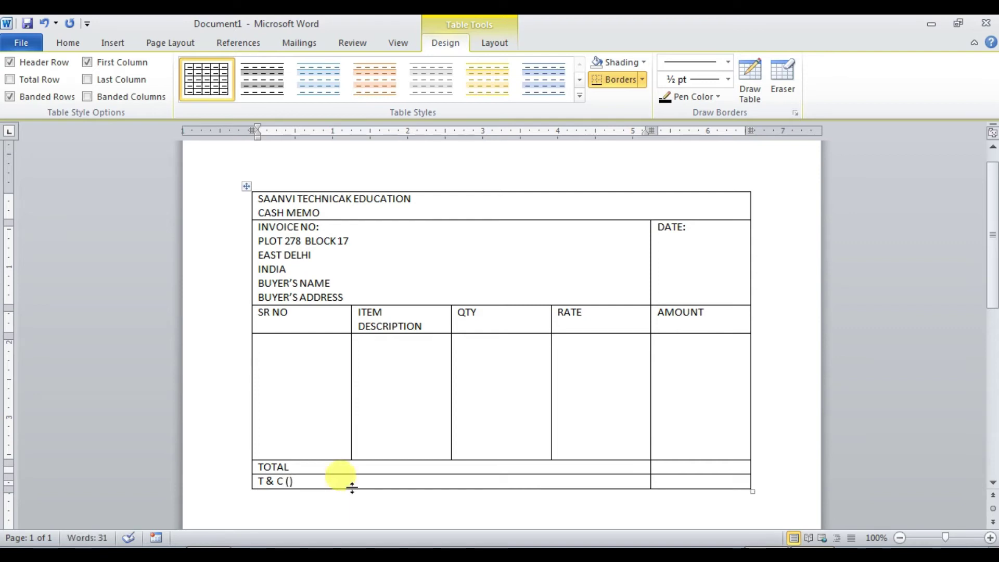
text(IF ANY)
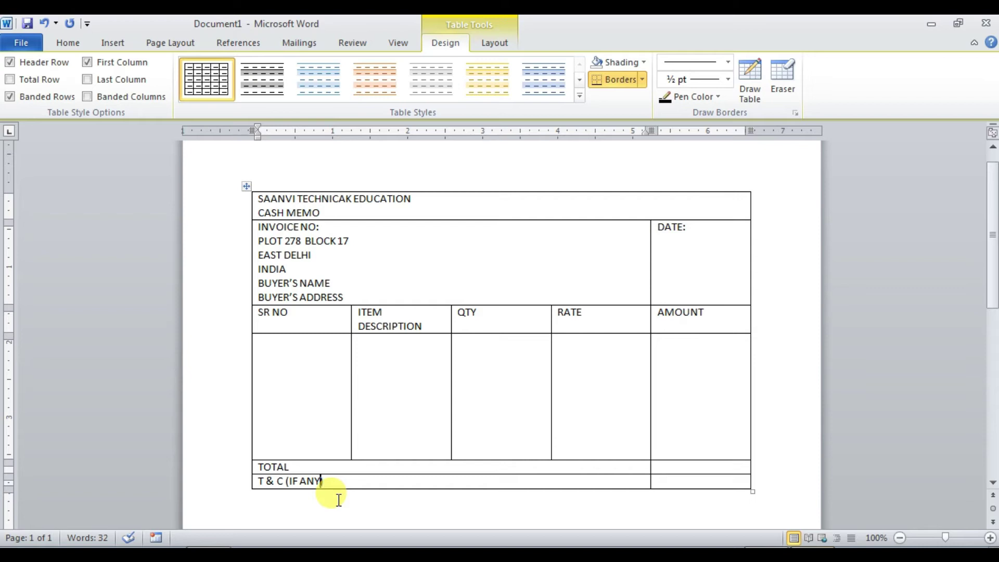
scroll(338, 500, down, 1)
scroll(338, 499, down, 1)
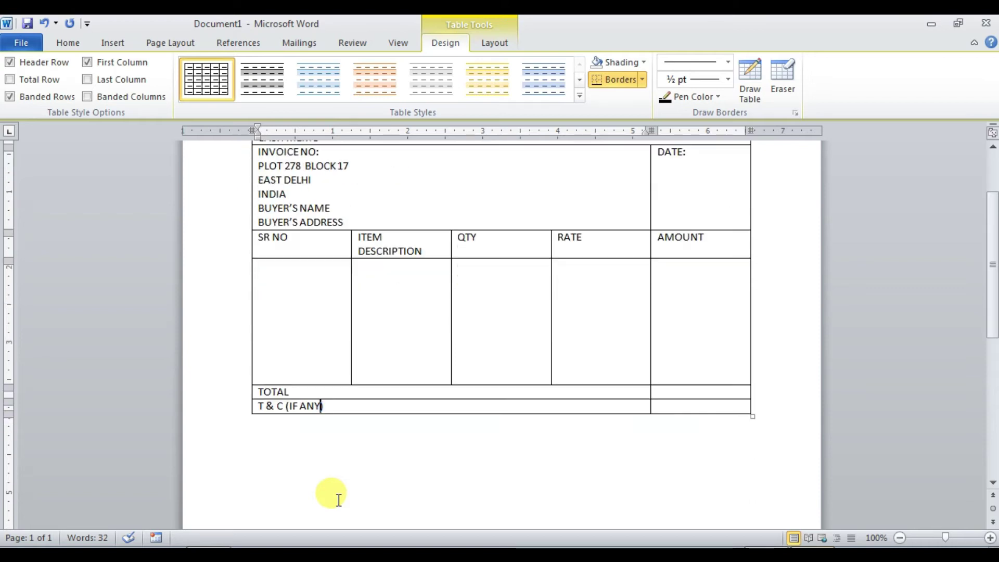
scroll(338, 499, up, 3)
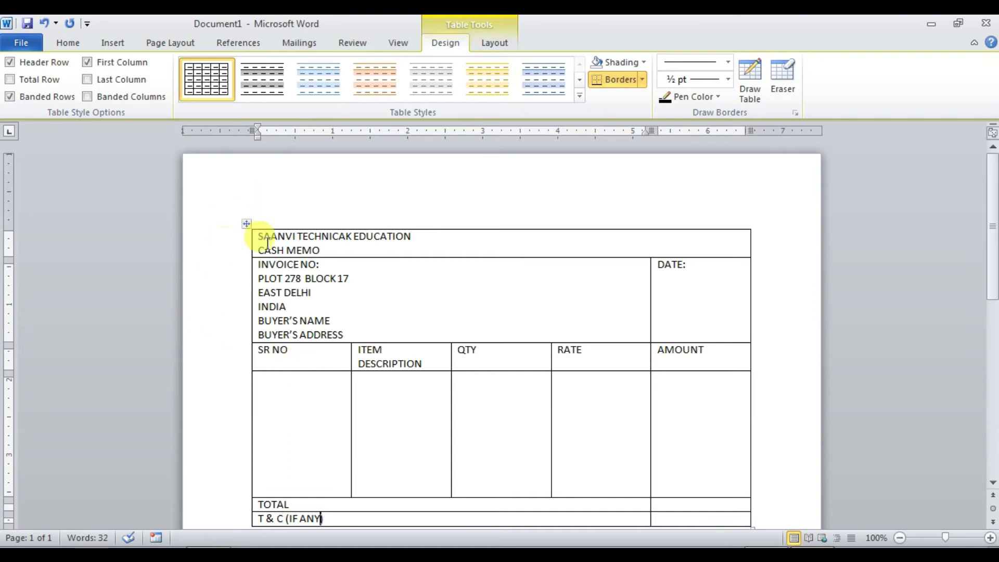
Step: Centre the two-line title, enlarge it to 16 pt and make it bold
drag(260, 236, 320, 250)
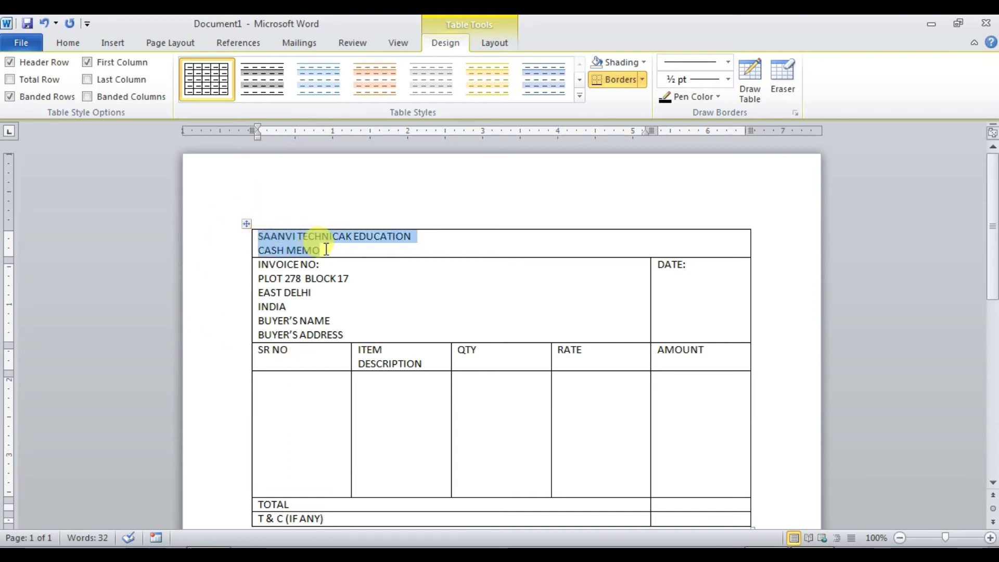
click(69, 43)
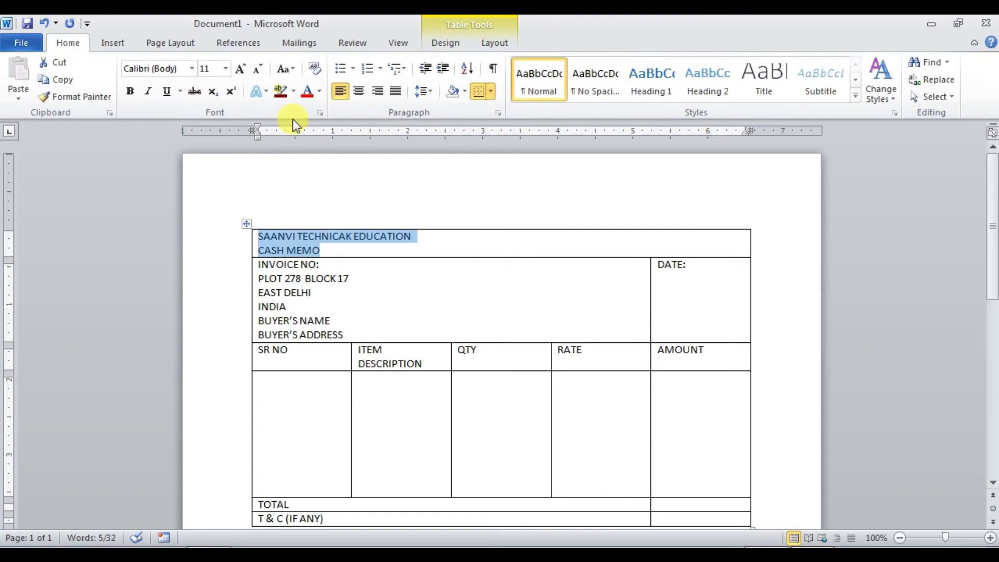
click(359, 94)
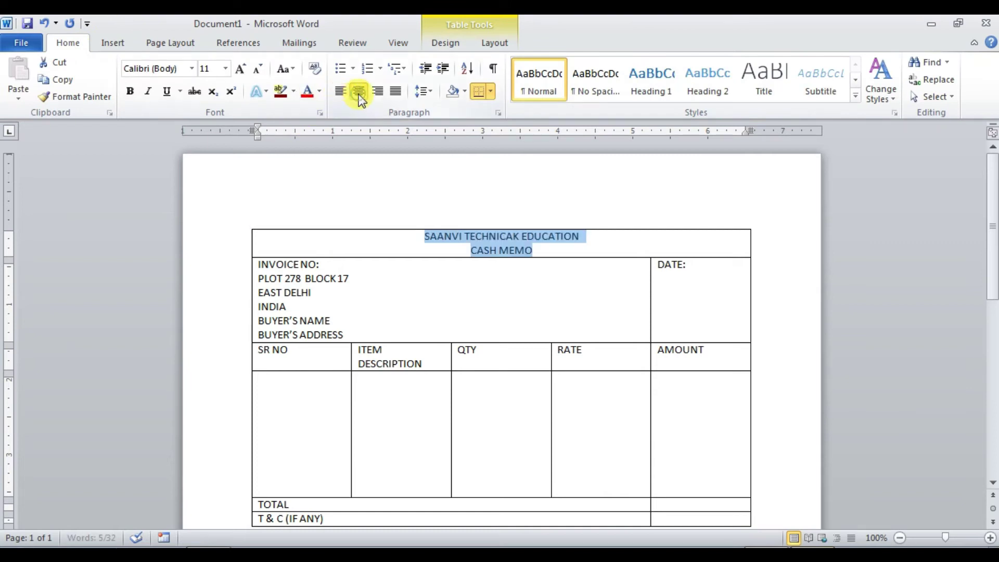
click(242, 69)
click(242, 69)
click(242, 68)
click(130, 91)
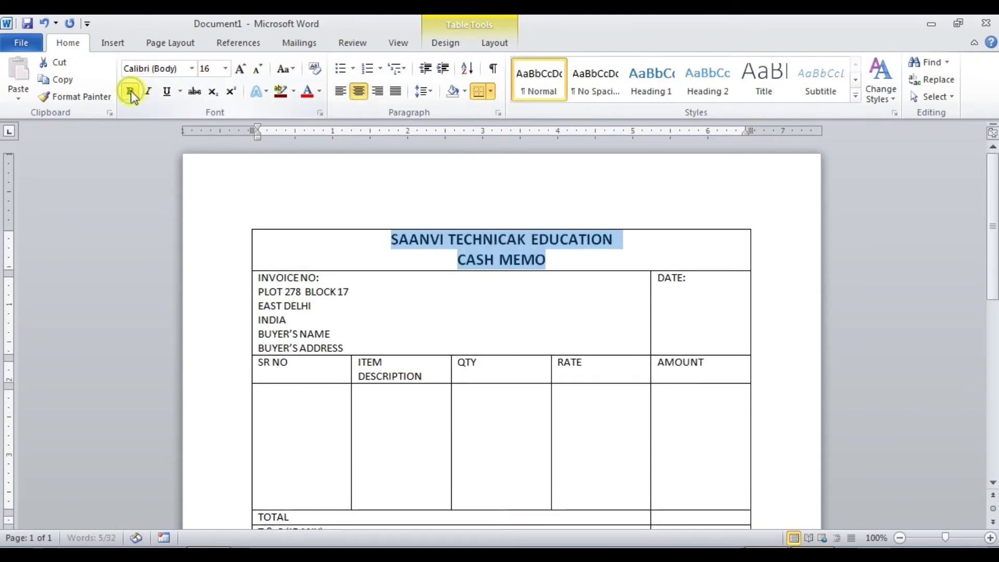
Step: Correct TECHNICAK to TECHNICAL and enlarge the first title line to 22 pt
click(527, 240)
key(BackSpace)
text(L)
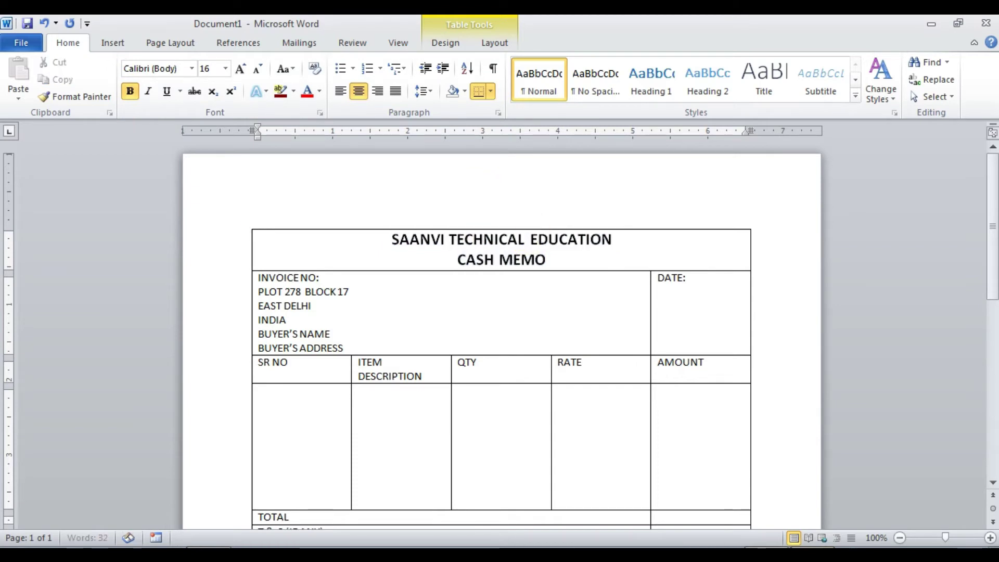
drag(388, 239, 613, 239)
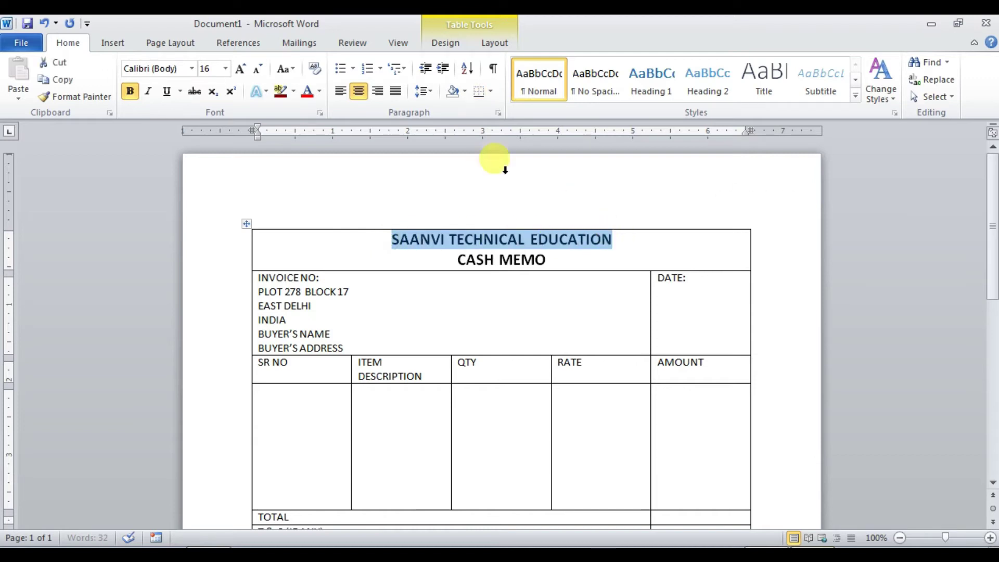
click(241, 69)
click(241, 69)
click(241, 70)
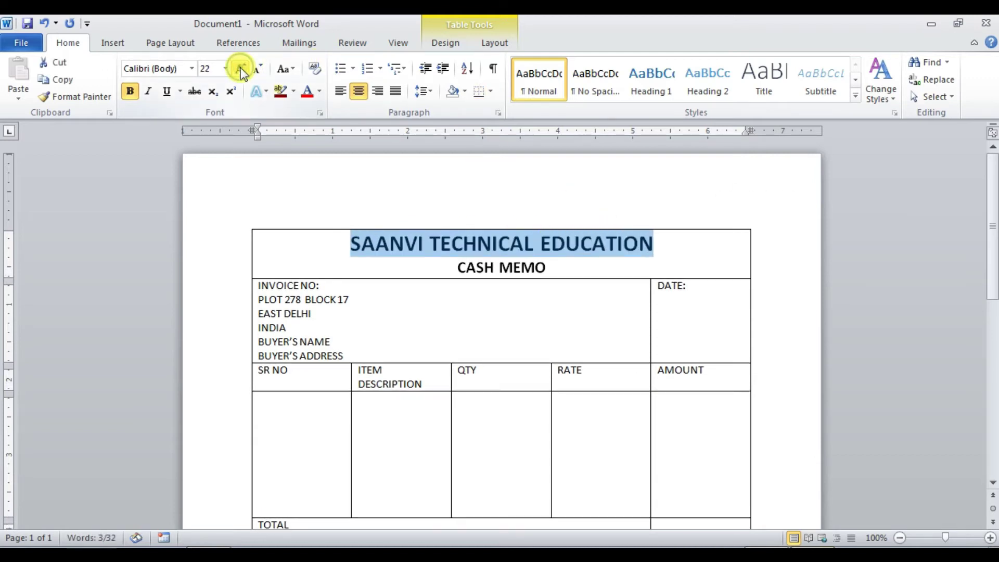
Step: Dismiss the shading colours without applying one and undo an accidental move of the title text
click(465, 91)
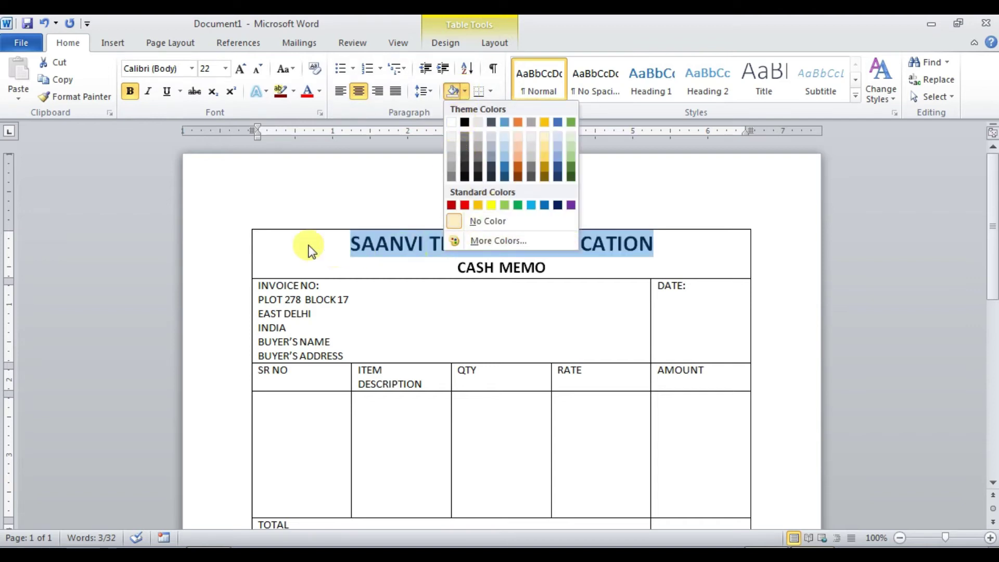
click(294, 243)
drag(383, 247, 442, 267)
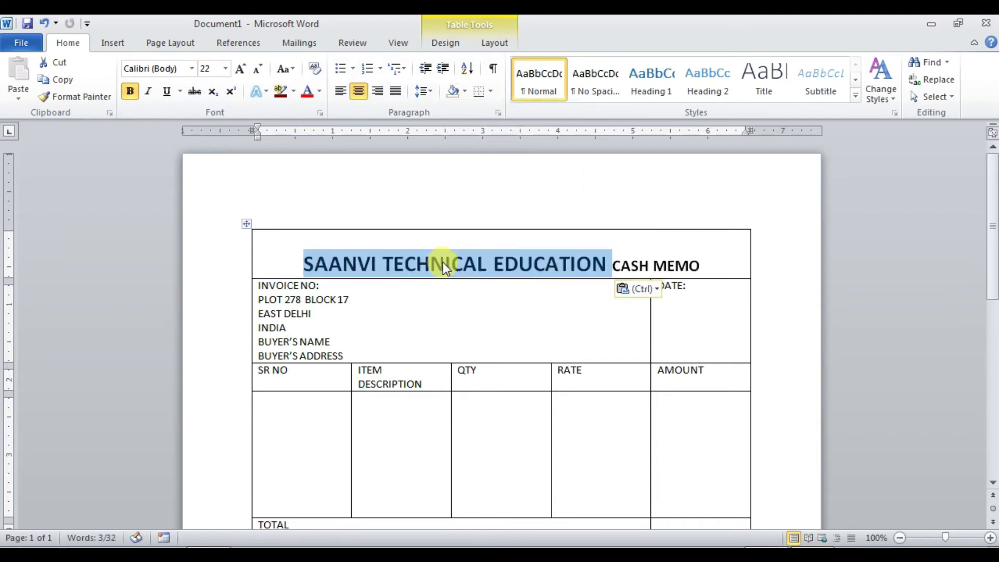
key(ctrl+z)
click(554, 267)
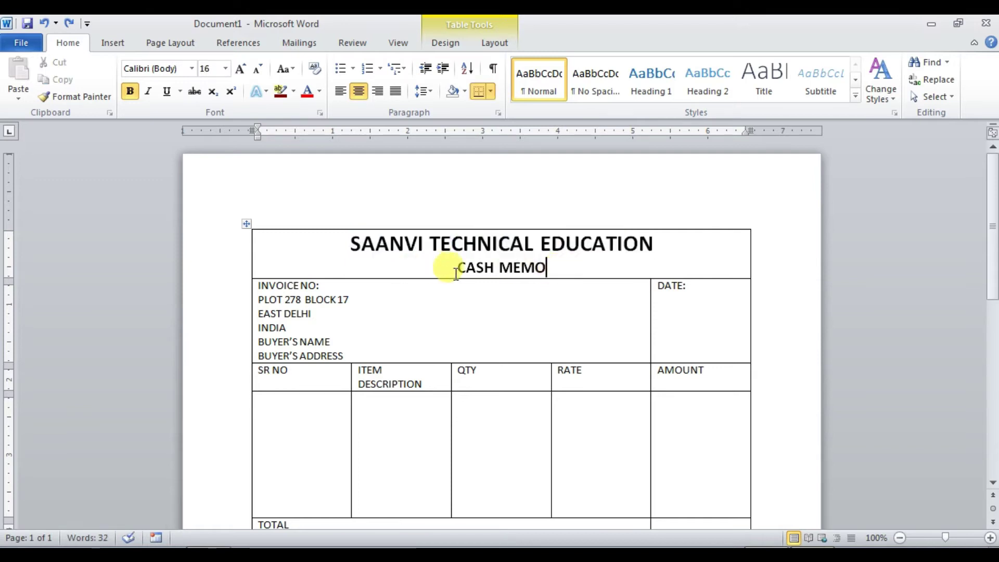
Step: Underline the SAANVI TECHNICAL EDUCATION title
mouse_move(348, 243)
mouse_down()
mouse_move(663, 248)
mouse_move(653, 245)
mouse_up()
click(167, 92)
click(393, 312)
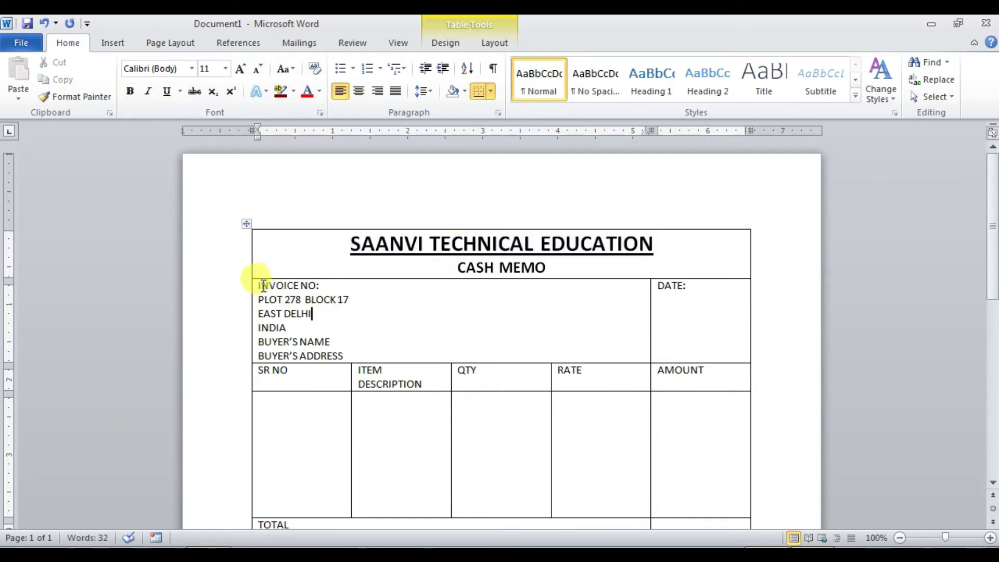
Step: Make the invoice details from INVOICE NO: to BUYER'S ADDRESS bold at 14 pt
drag(259, 286, 369, 353)
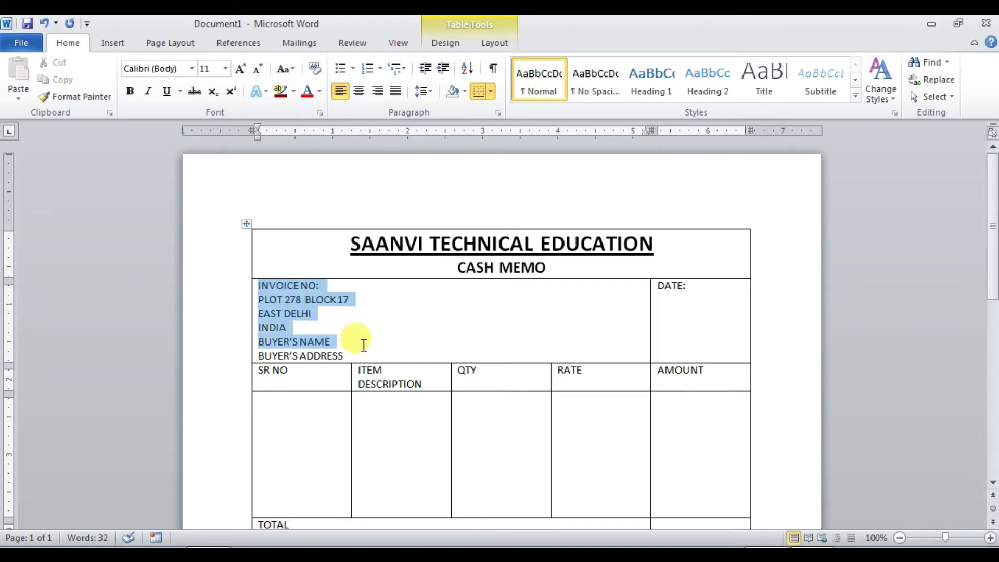
click(240, 68)
click(240, 69)
key(ctrl+b)
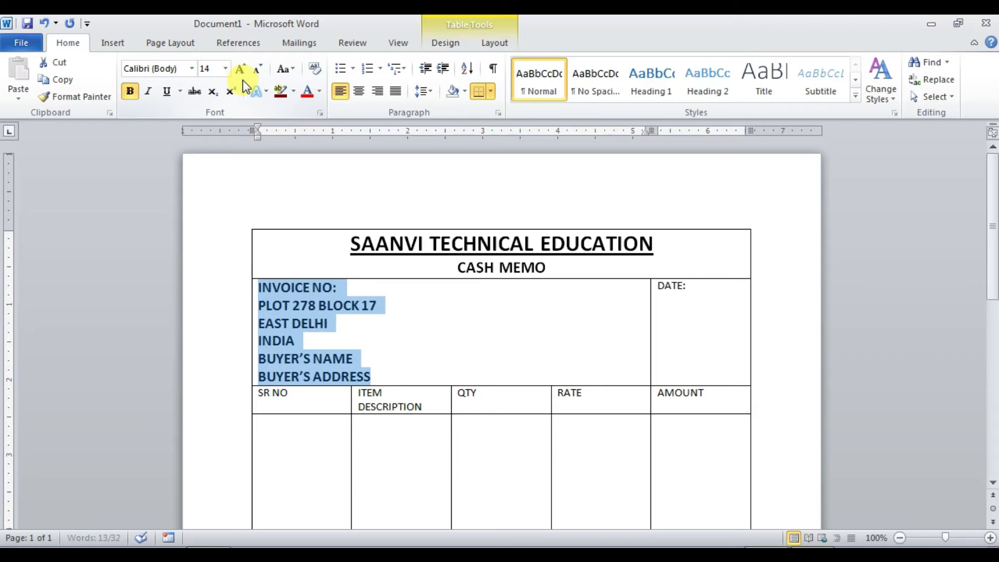
click(394, 333)
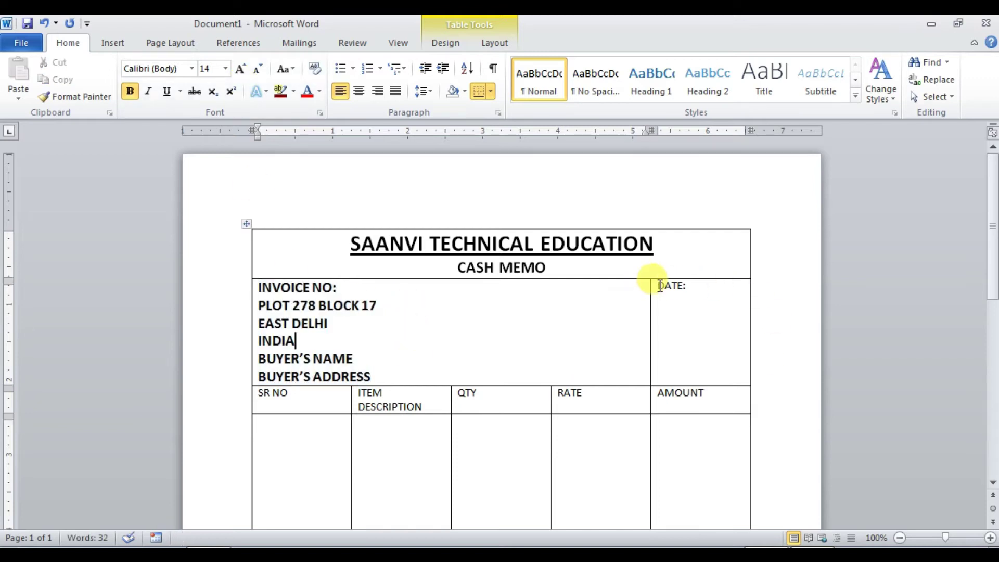
Step: Make DATE and AMOUNT bold and enlarge them to 12 pt
drag(653, 284, 700, 398)
click(443, 422)
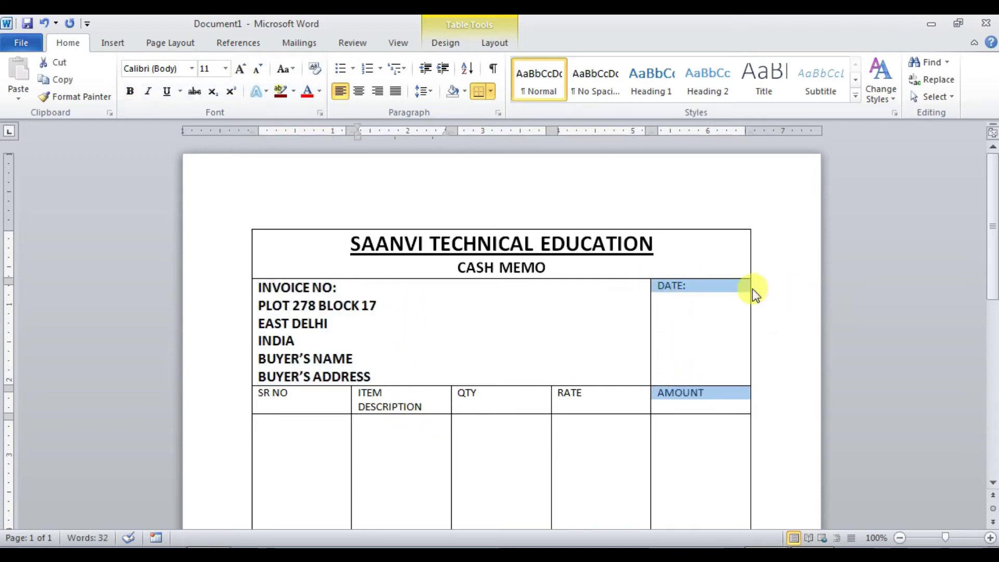
key(ctrl+b)
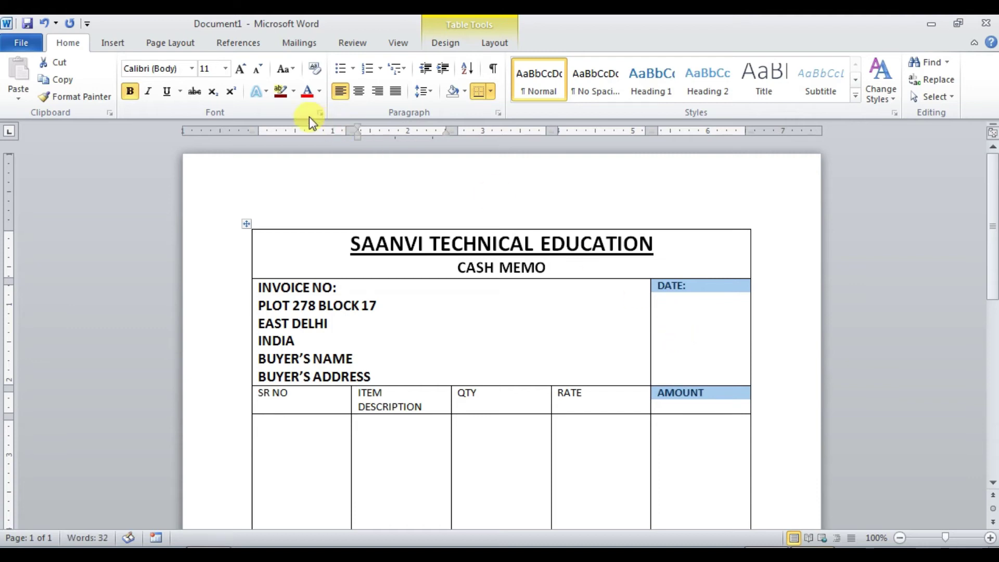
click(240, 69)
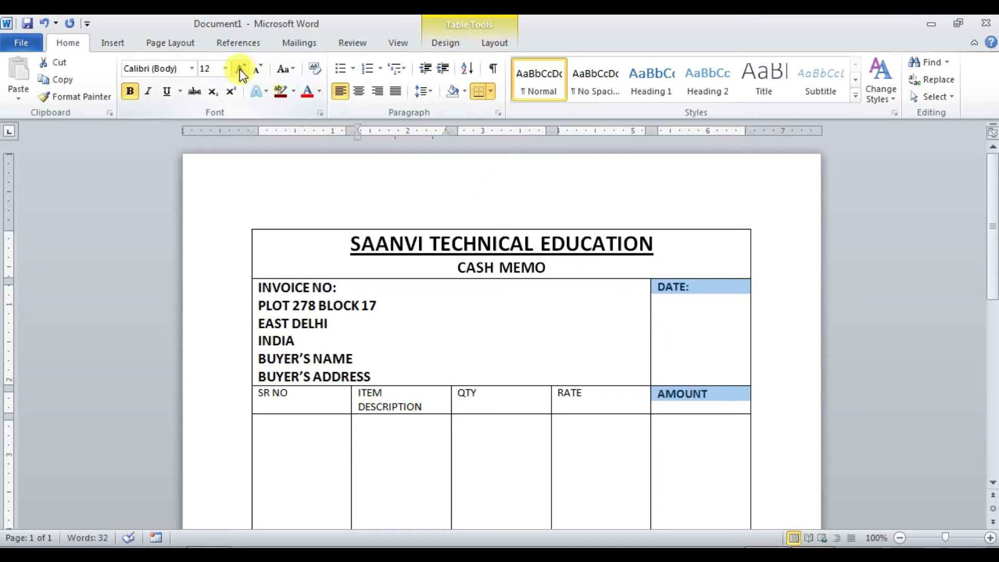
click(393, 438)
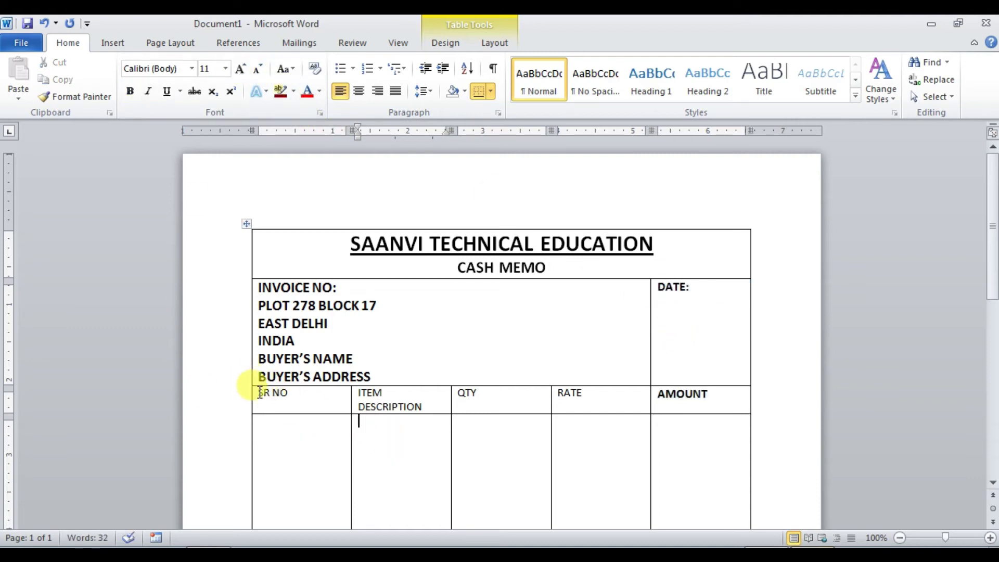
Step: Centre and bold the SR NO to RATE headings at 12 pt, then narrow the SR NO column
drag(260, 393, 572, 392)
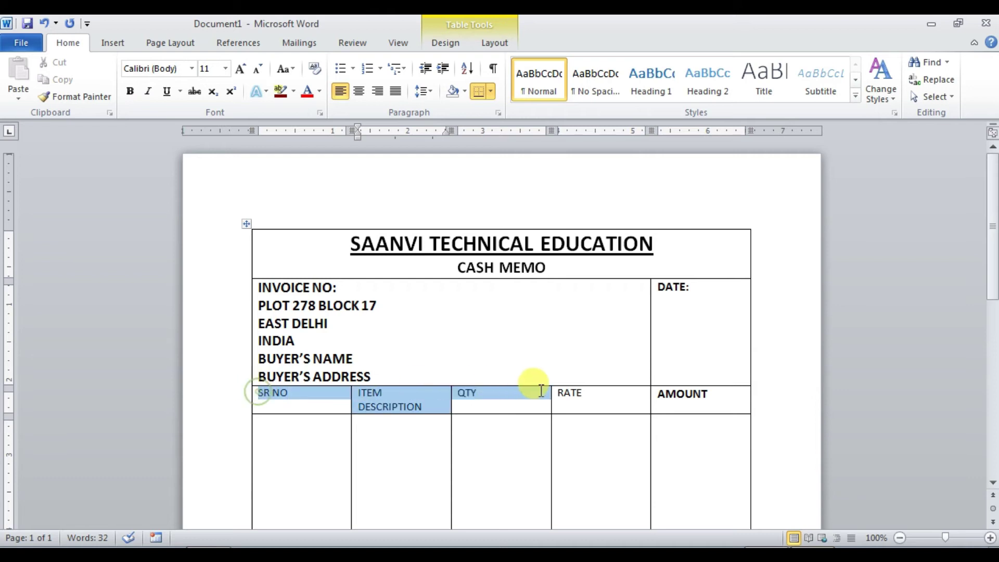
click(359, 91)
click(240, 68)
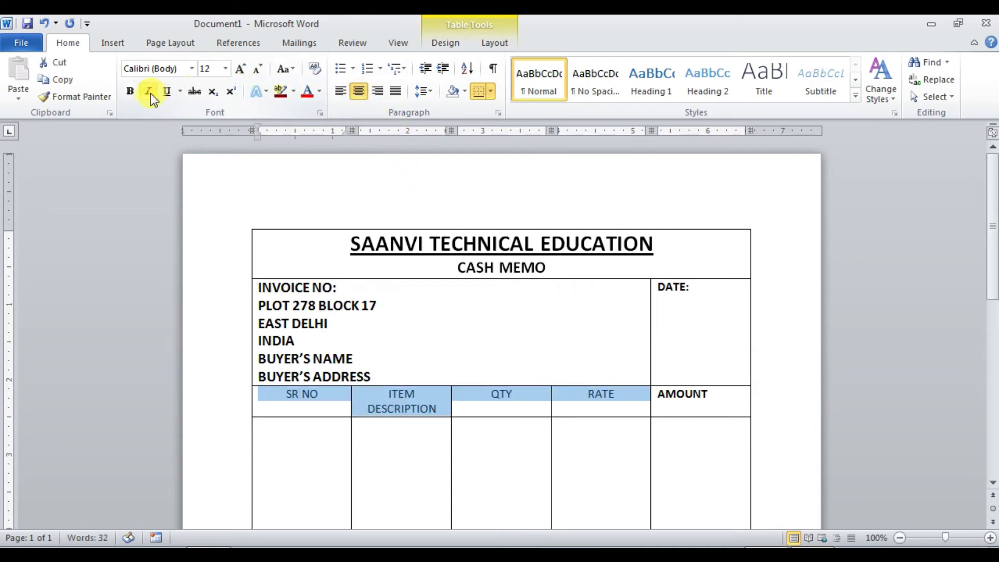
click(130, 91)
click(530, 491)
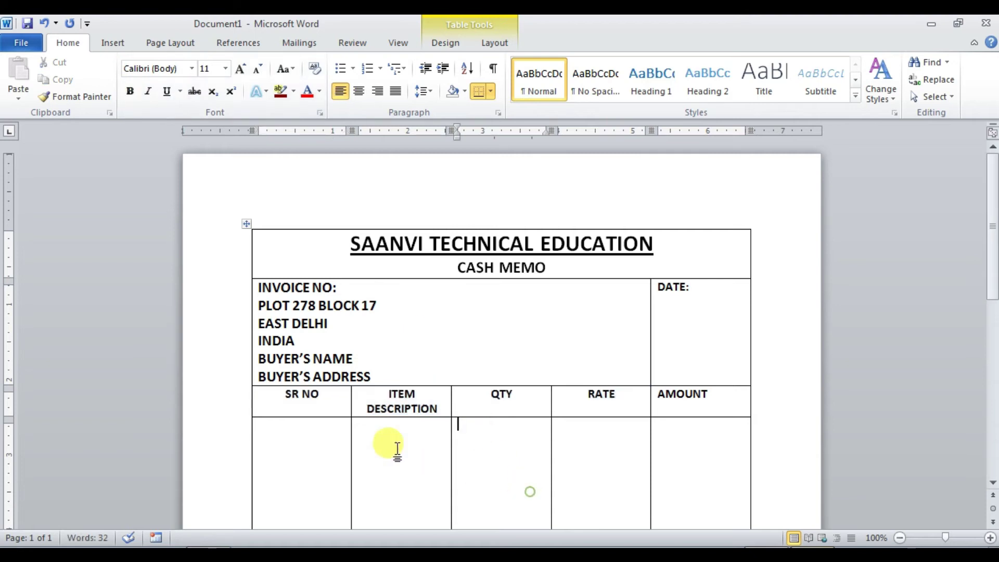
drag(349, 400, 327, 400)
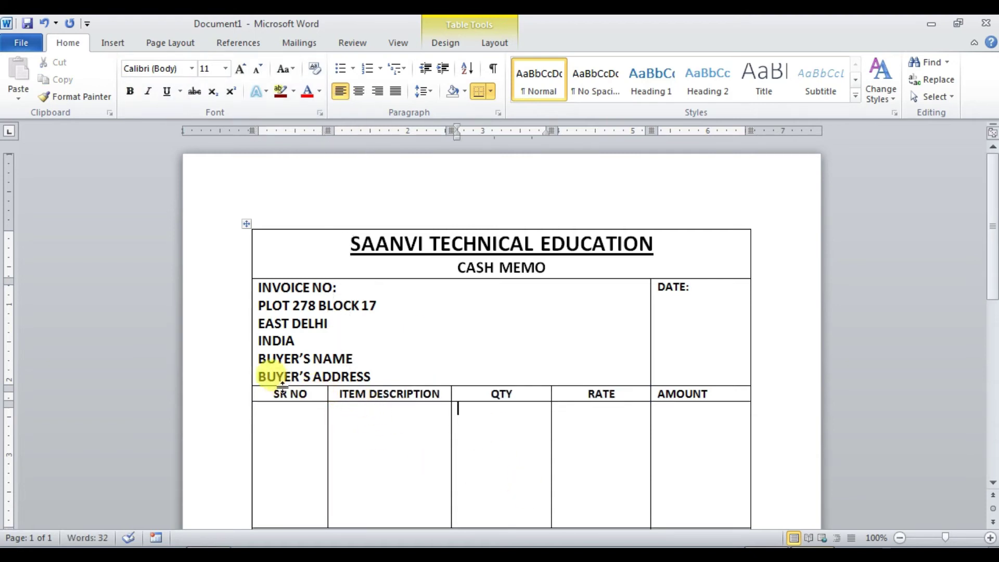
scroll(540, 395, down, 3)
click(539, 380)
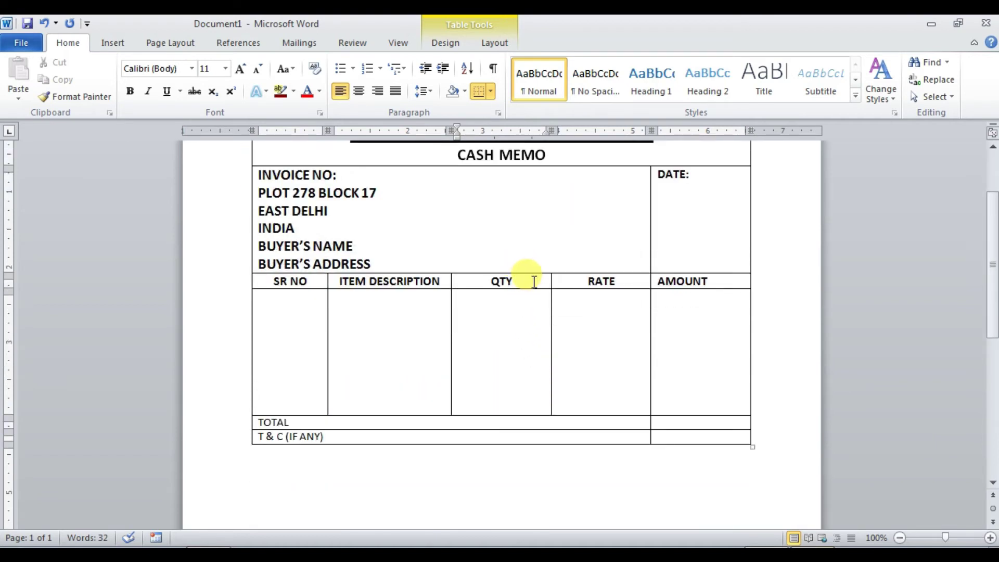
Step: Raise the heading row height to 0.5 inch and centre all headings both vertically and horizontally
click(535, 282)
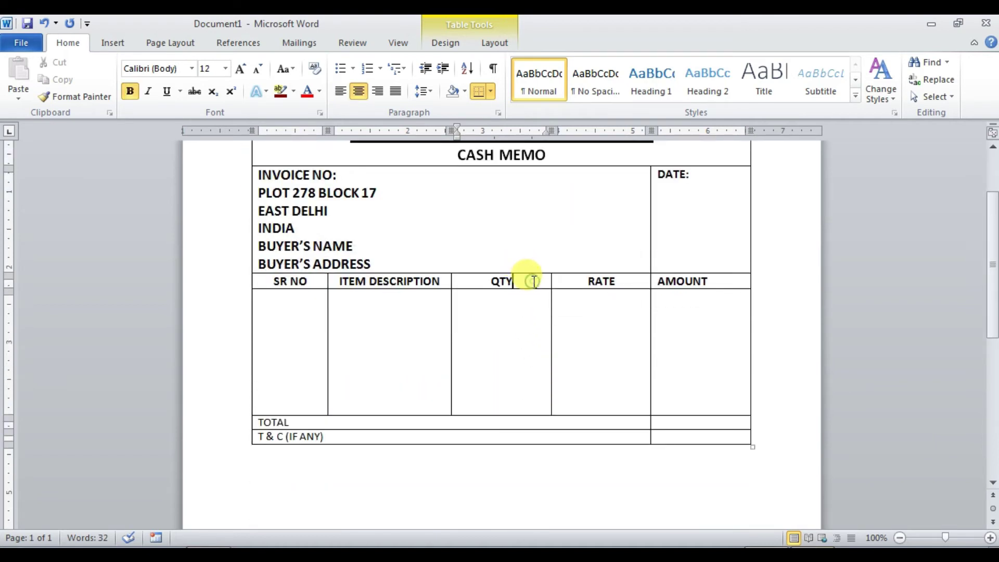
click(497, 44)
click(550, 64)
click(550, 65)
click(550, 65)
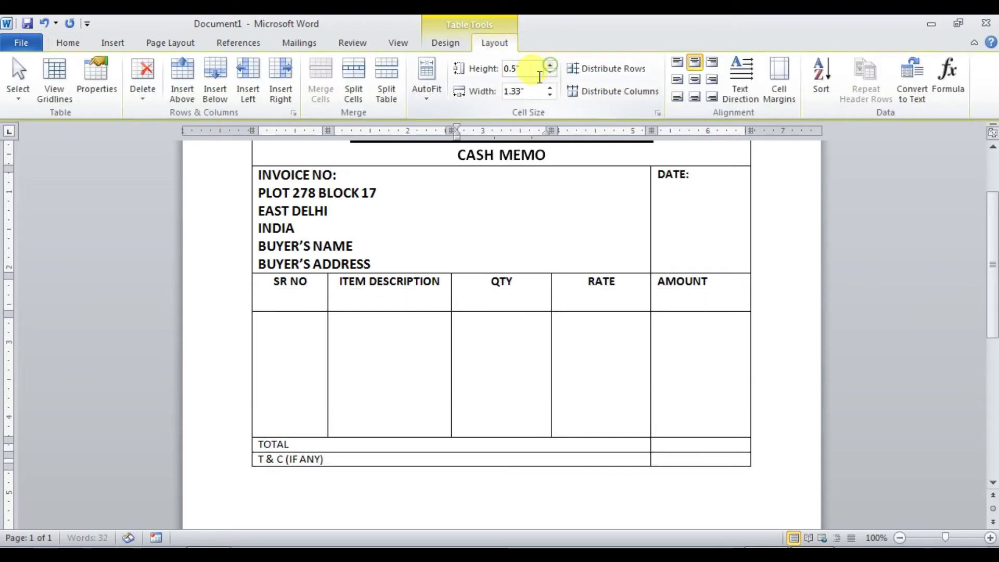
click(695, 79)
click(279, 283)
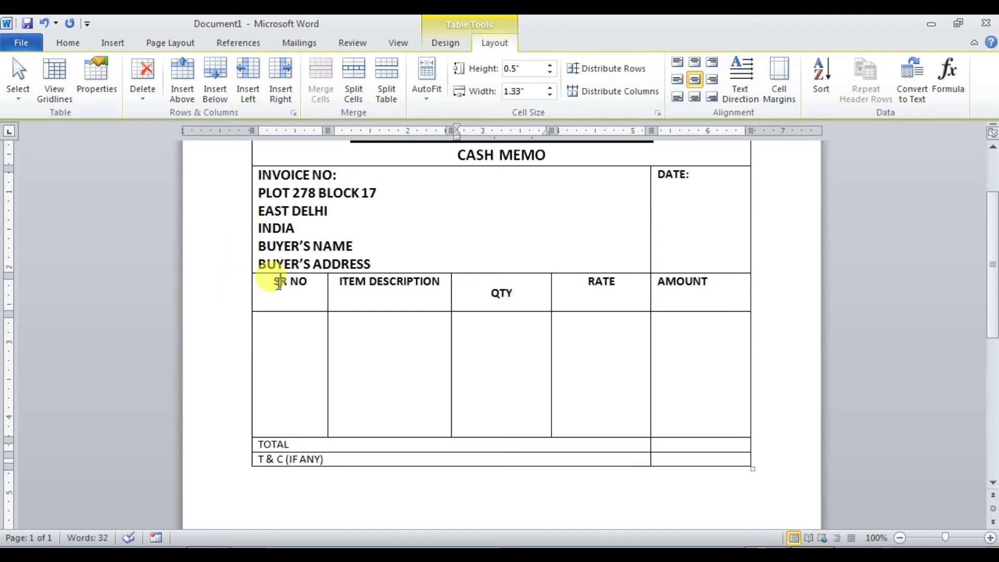
drag(280, 282, 676, 285)
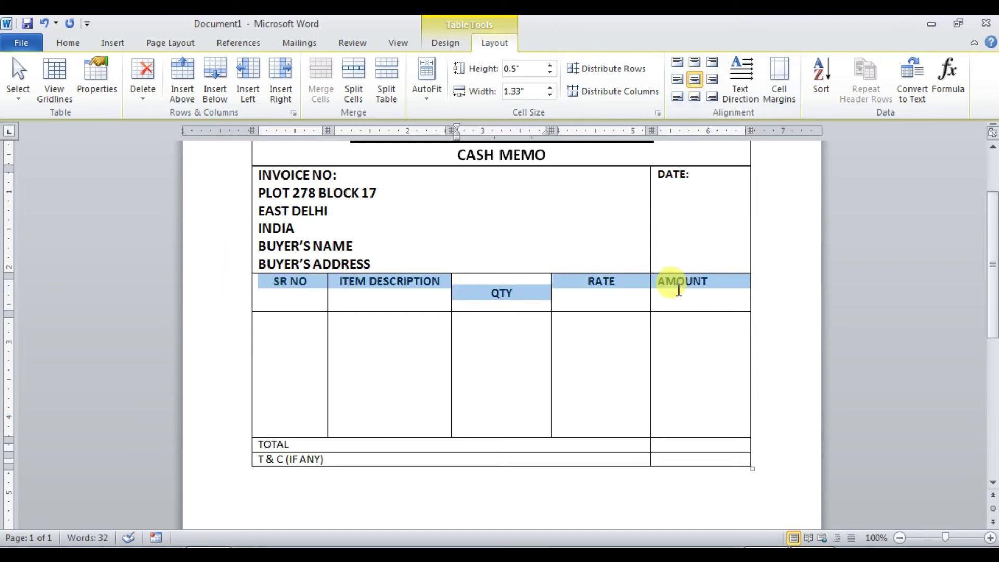
click(695, 82)
Step: Enlarge the headings to 16 pt, widen the ITEM DESCRIPTION column and narrow the SR NO column
click(76, 44)
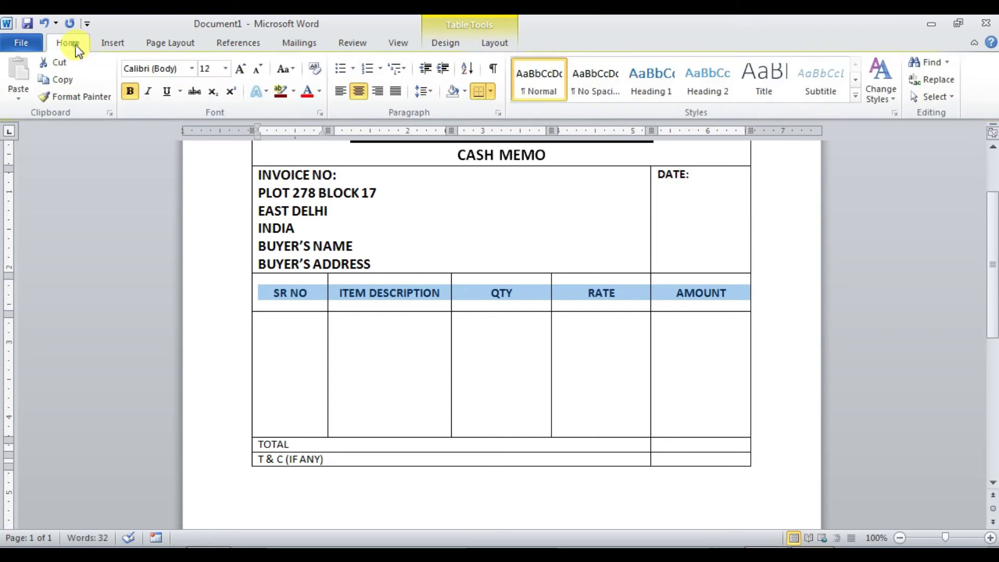
click(240, 70)
click(240, 70)
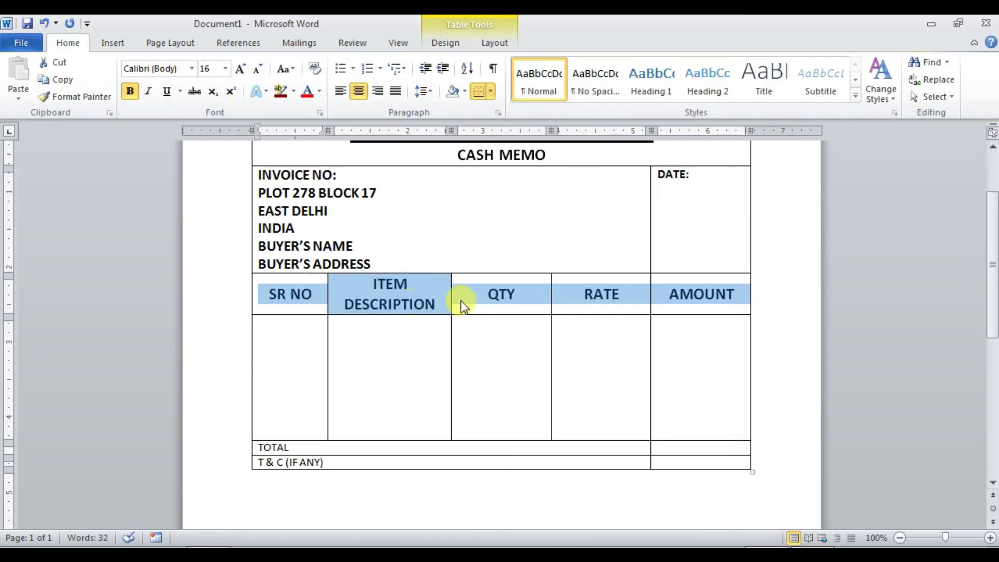
drag(451, 294, 468, 296)
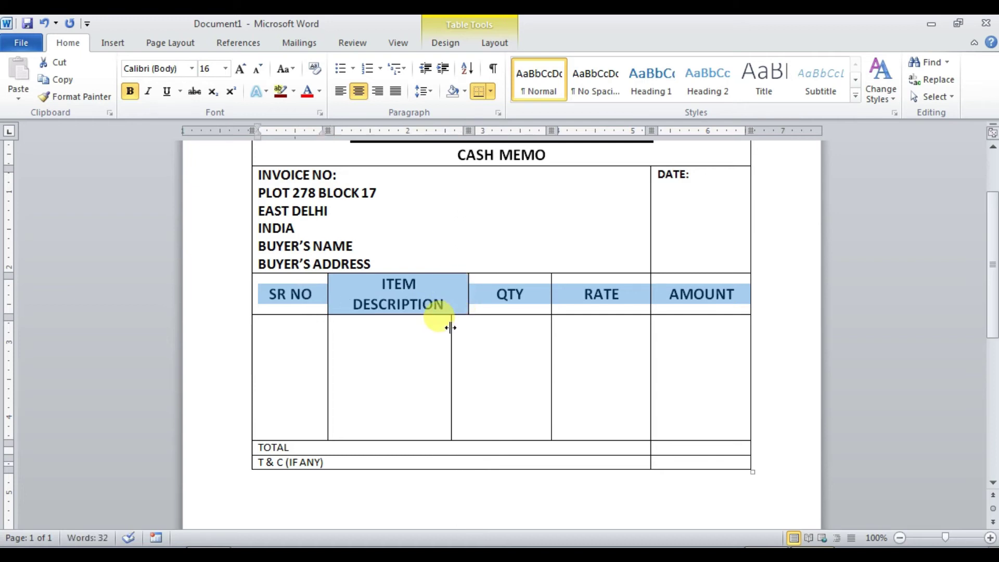
drag(451, 327, 468, 327)
click(422, 367)
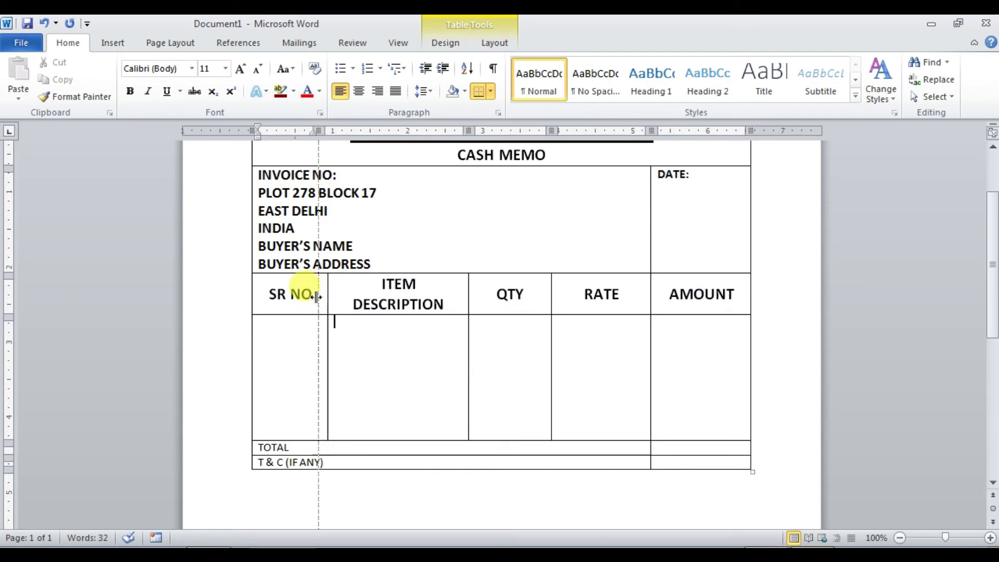
drag(327, 295, 314, 295)
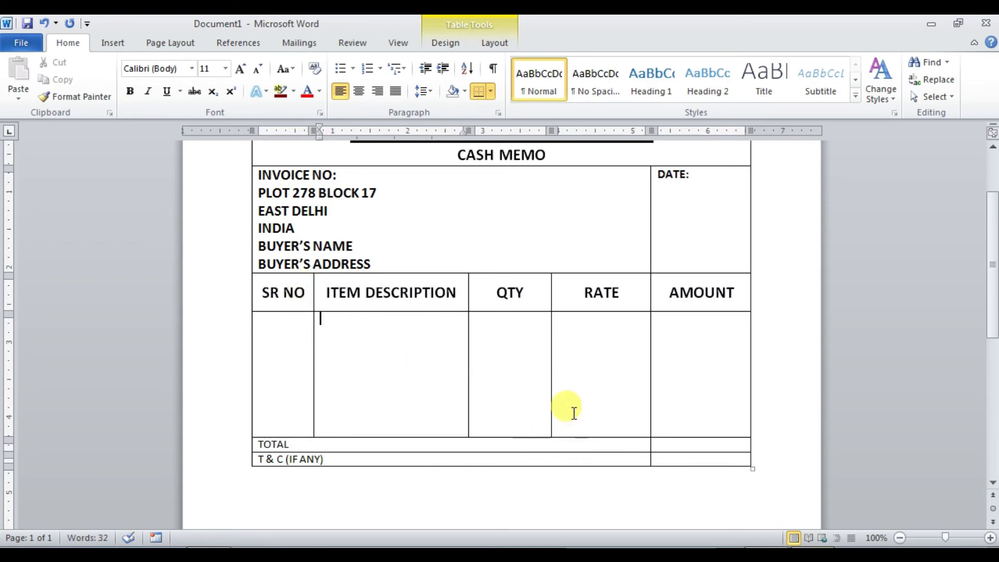
scroll(286, 380, up, 1)
scroll(264, 249, down, 2)
Step: Add underscore fill-in blanks after DATE: and INVOICE NO:, then a blank line above the address
scroll(630, 224, up, 3)
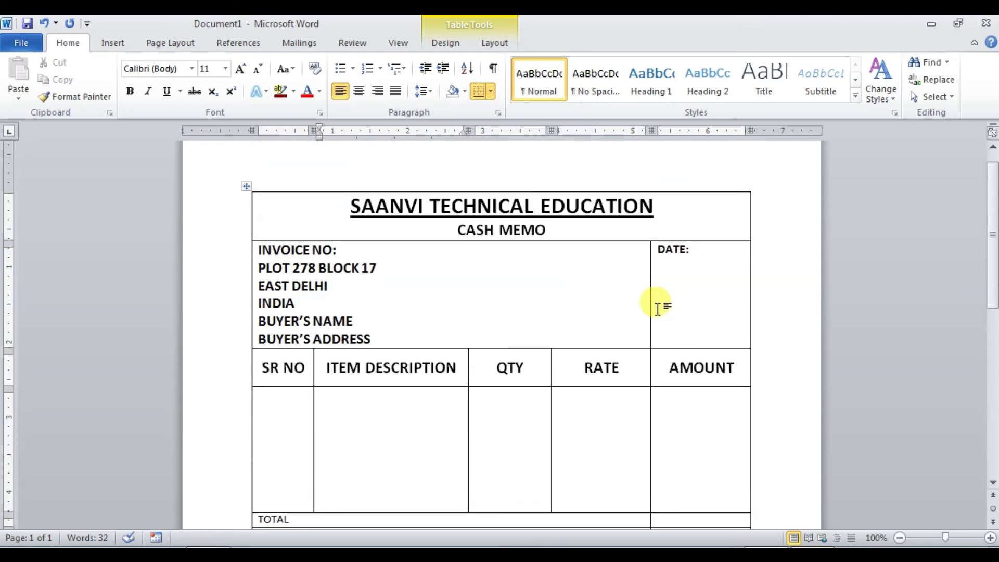
click(696, 250)
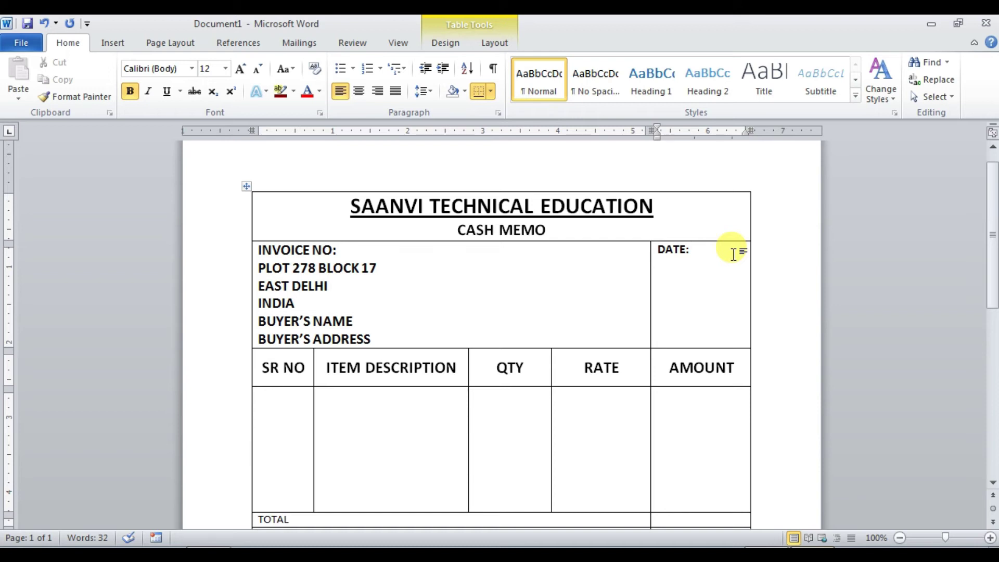
text(14)
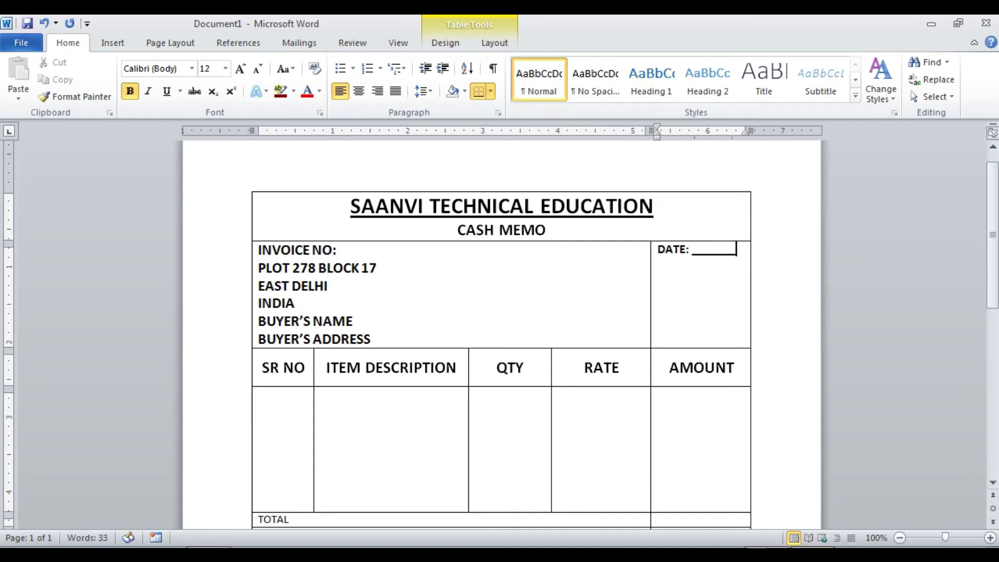
click(347, 250)
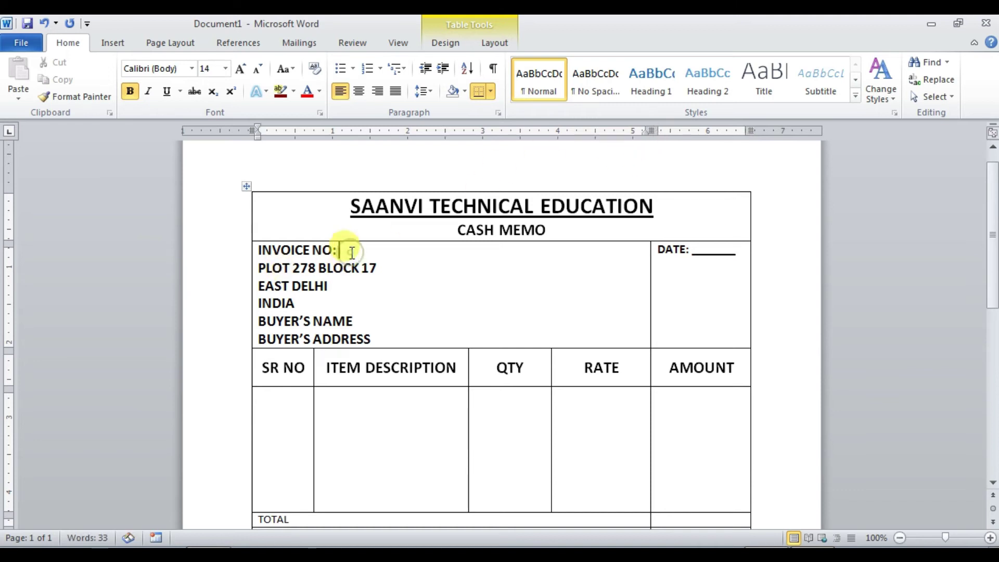
text(____________)
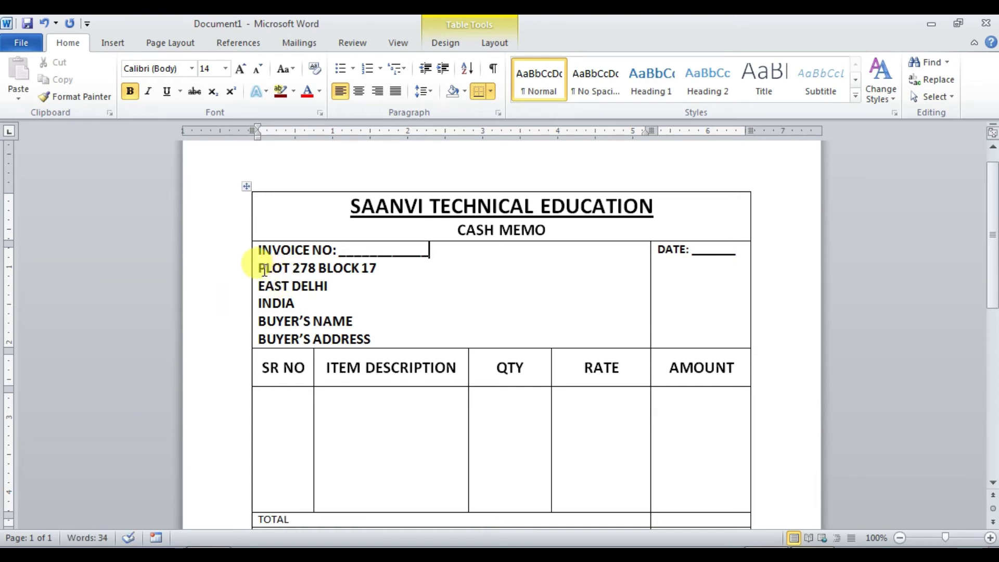
key(Return)
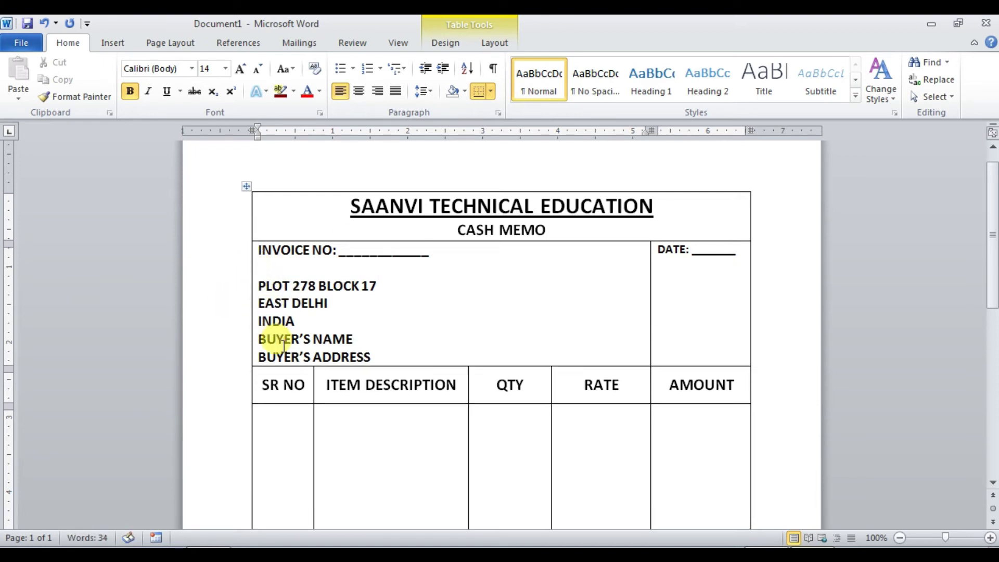
Step: Insert a blank line above BUYER'S NAME, undoing an attempted whole-cell centring
key(Return)
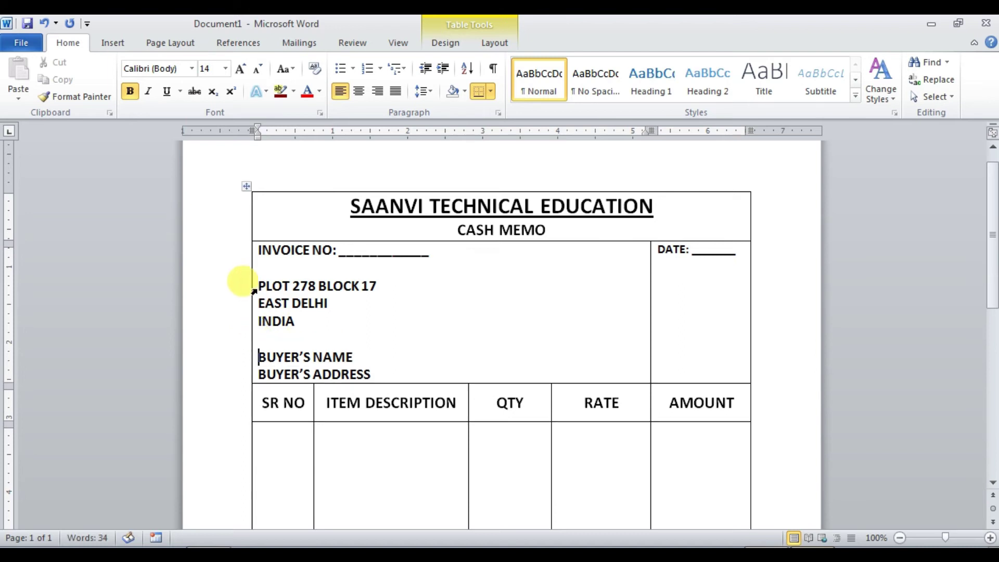
drag(259, 286, 301, 313)
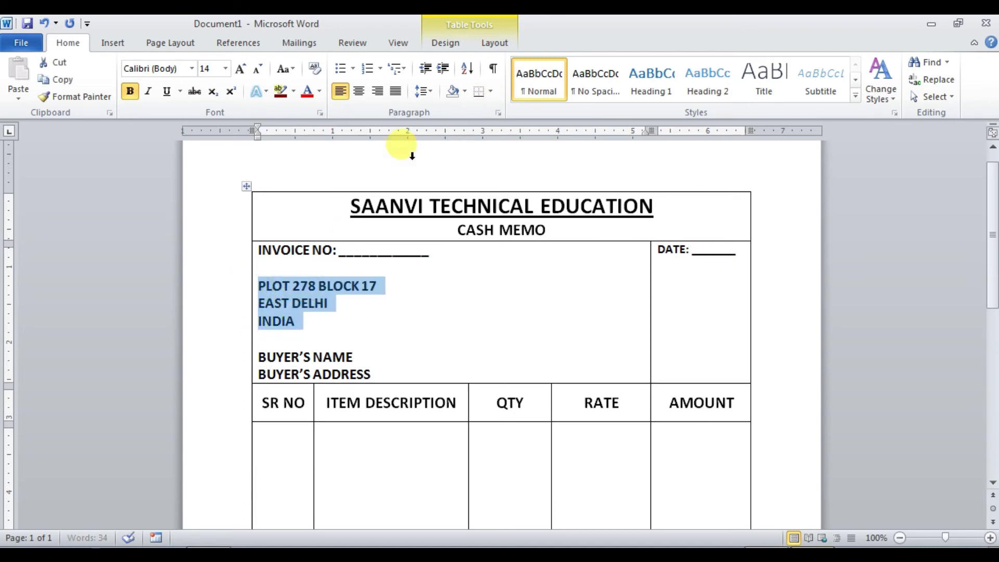
click(494, 44)
click(694, 81)
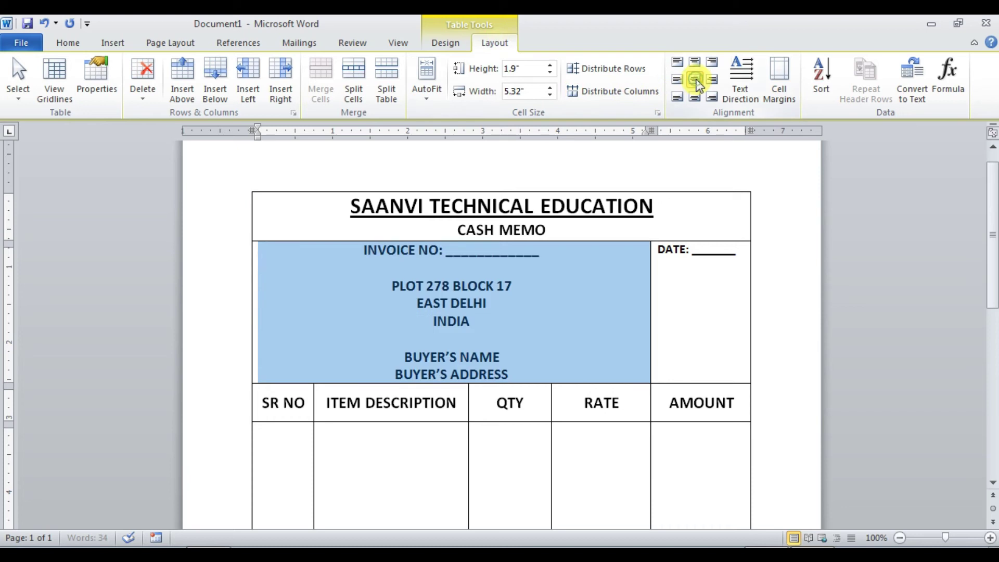
click(542, 315)
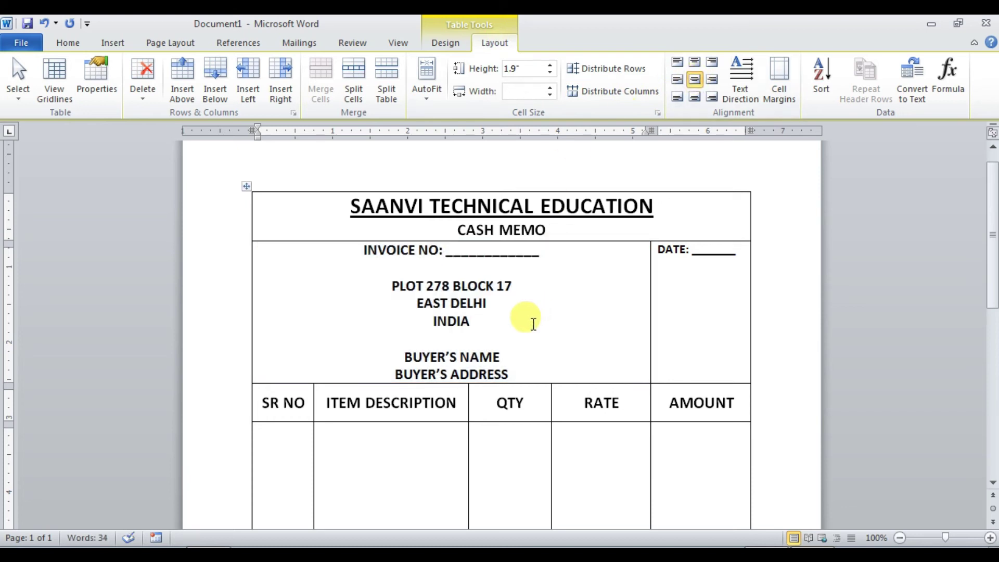
key(ctrl+z)
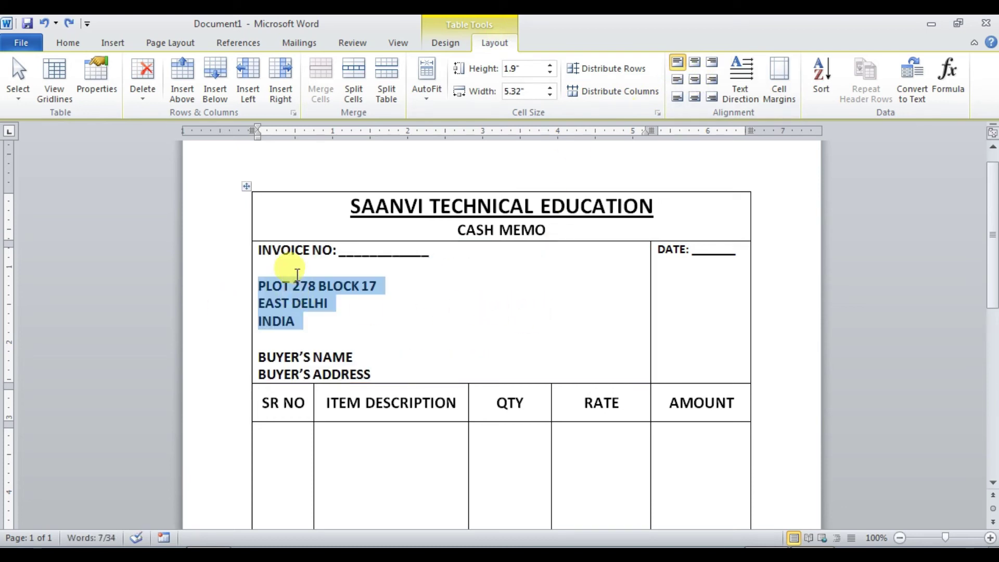
key(ctrl+z)
Step: Centre the three address lines and enlarge them to 16 pt
click(399, 296)
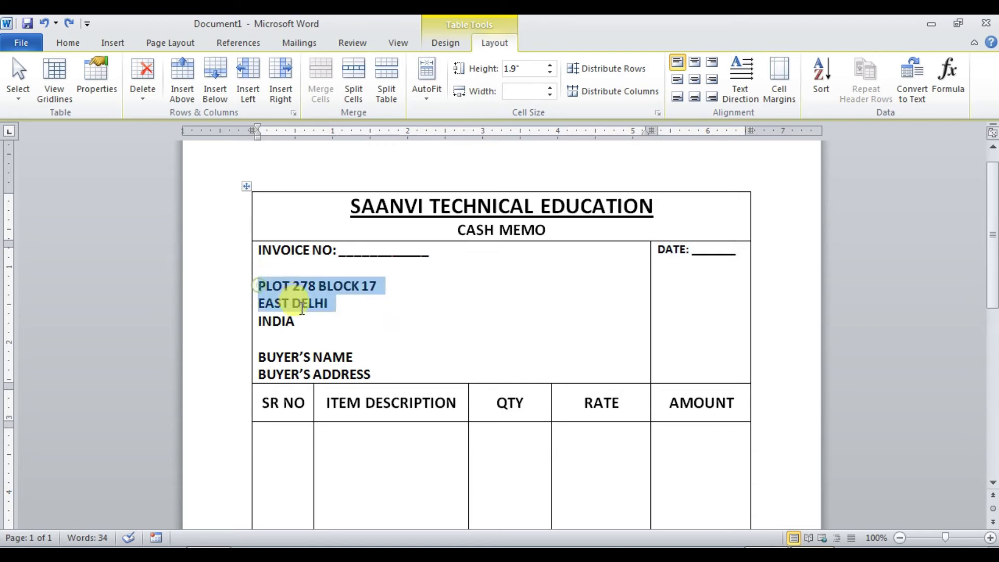
drag(260, 288, 307, 322)
click(73, 44)
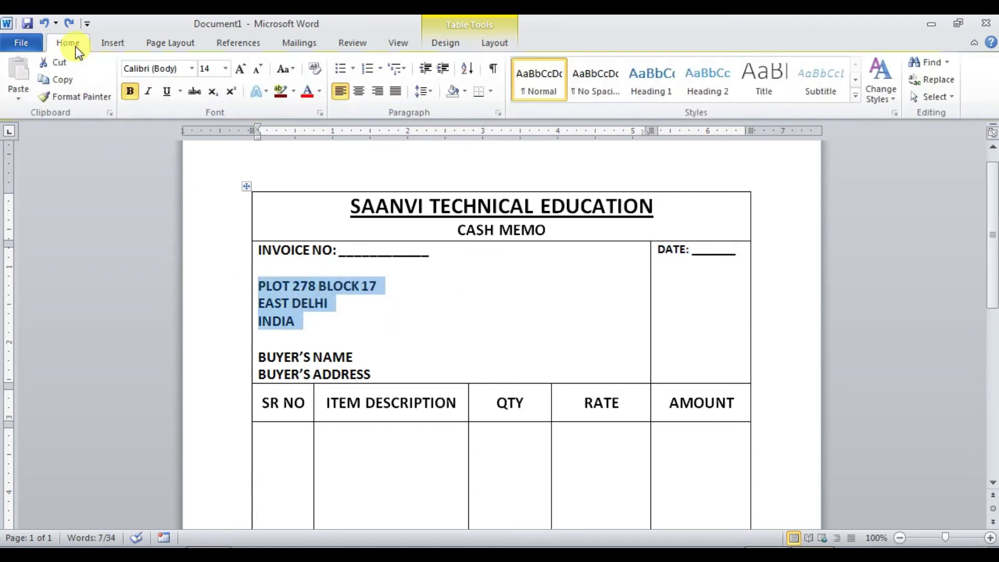
click(360, 92)
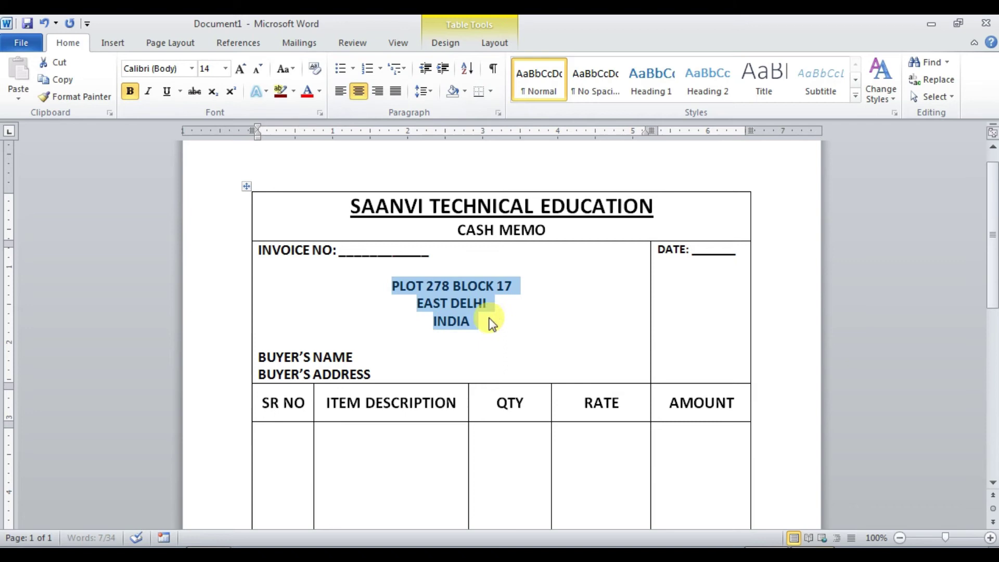
click(244, 73)
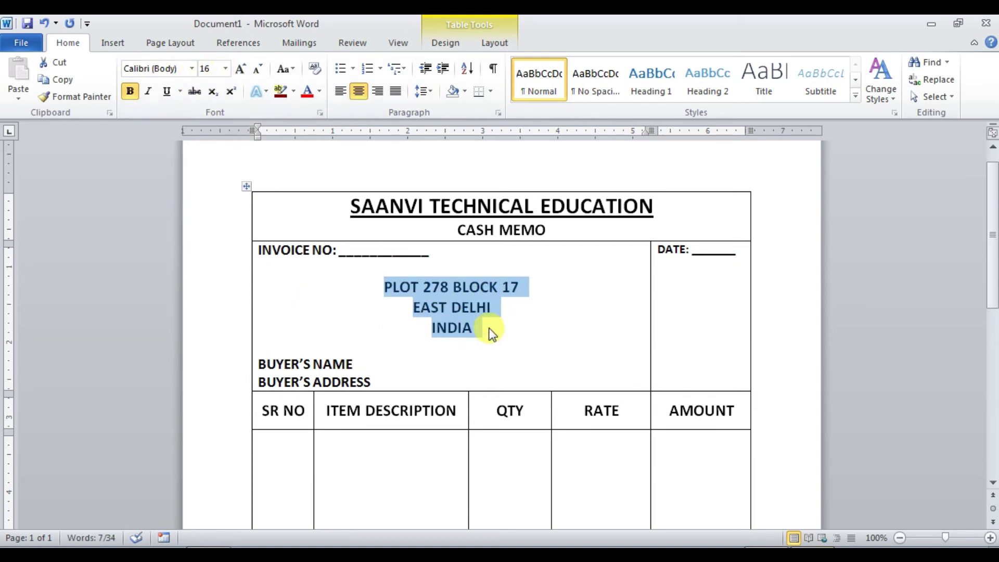
click(522, 346)
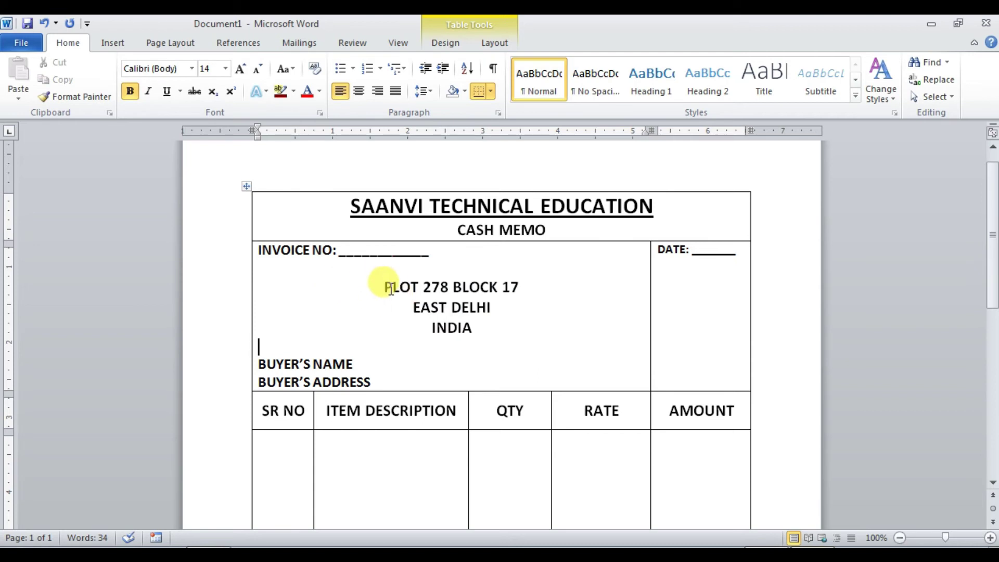
drag(379, 285, 484, 326)
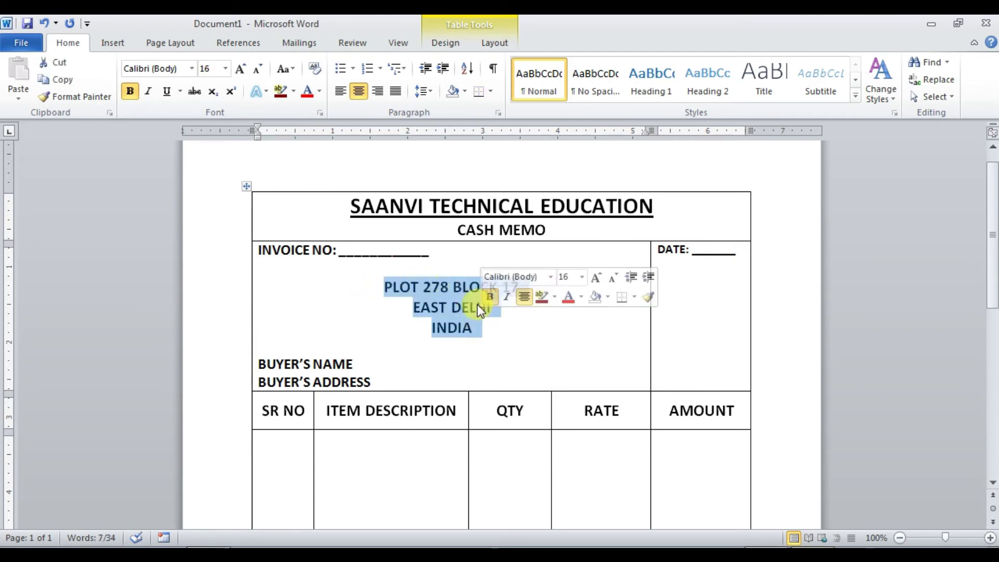
click(393, 343)
Step: Type underscore fill-in blanks after BUYER'S NAME and BUYER'S ADDRESS
click(364, 365)
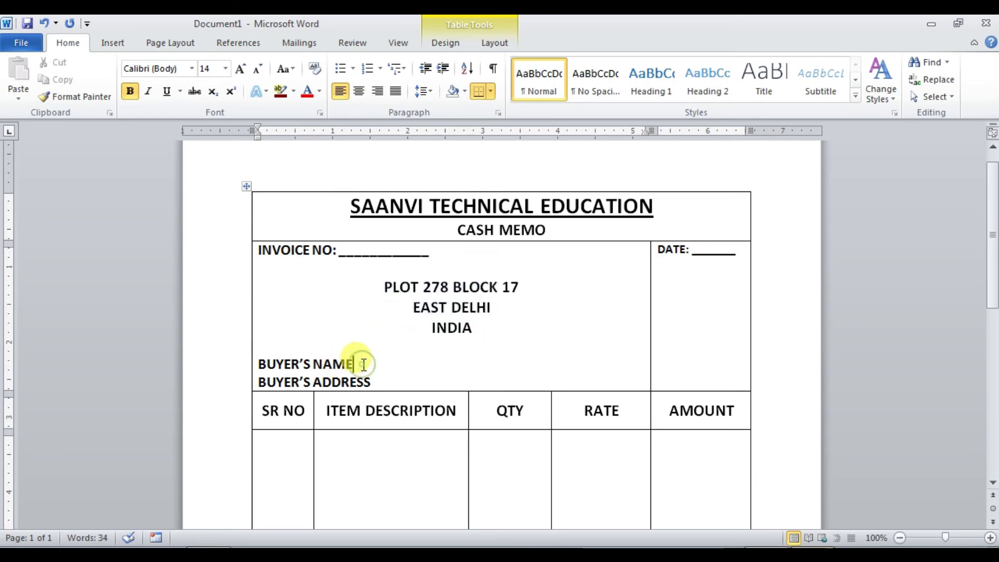
text(_____________________________________)
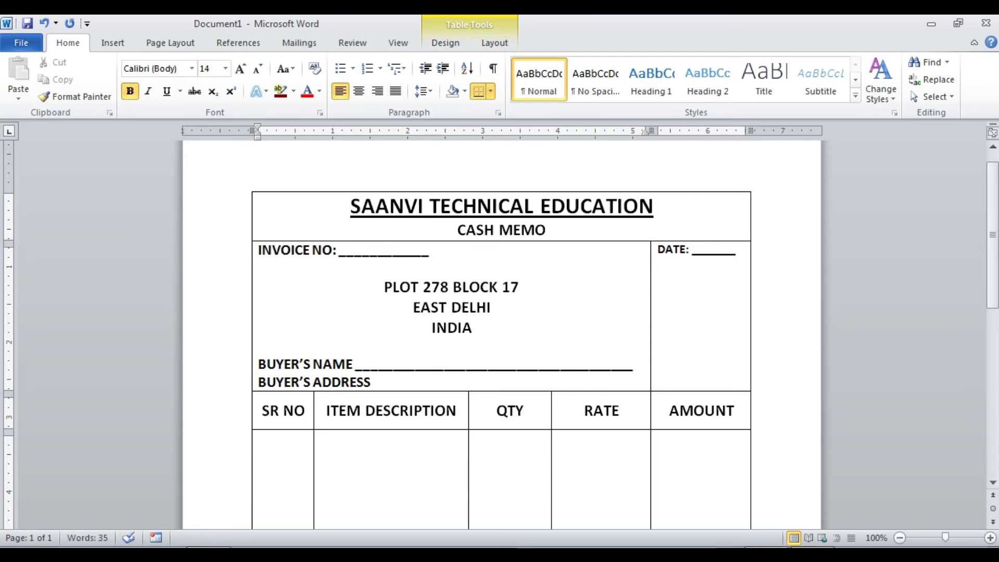
key(Down)
text(_____________________________________________)
text(_________________________________________)
key(Return)
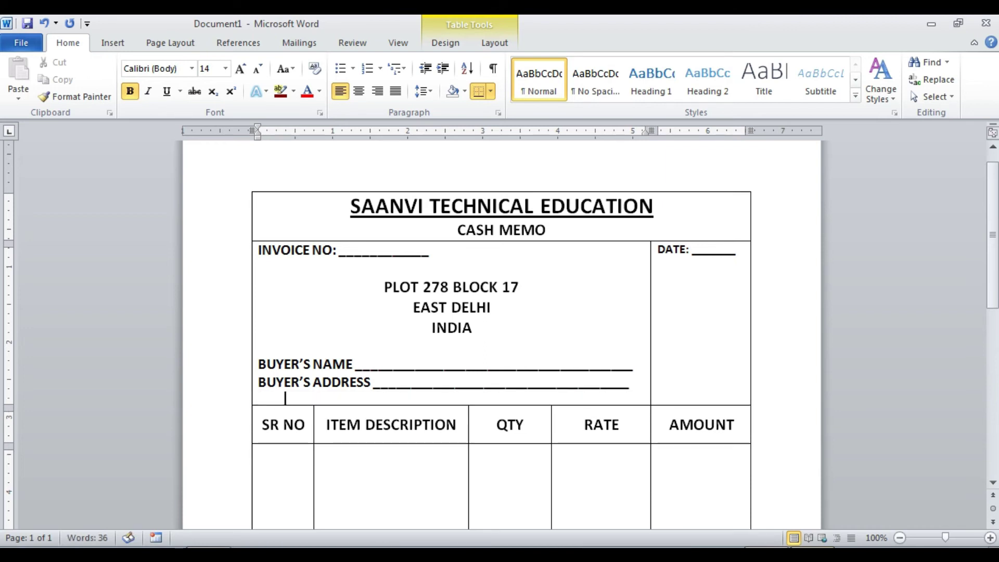
text(_)
key(Return)
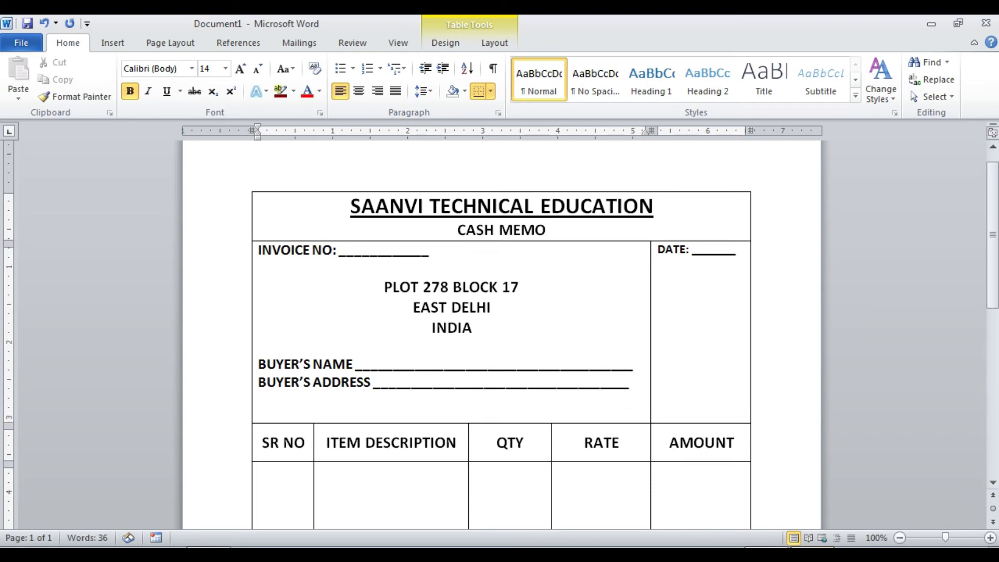
Step: Add an underscore line below BUYER'S ADDRESS and a blank line above BUYER'S ADDRESS
key(Tab)
key(Down)
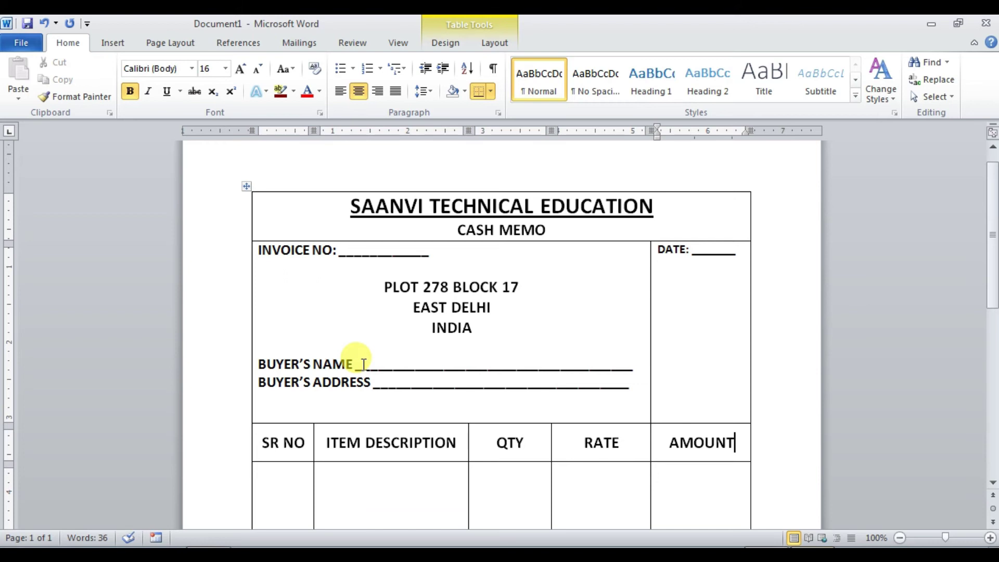
click(354, 411)
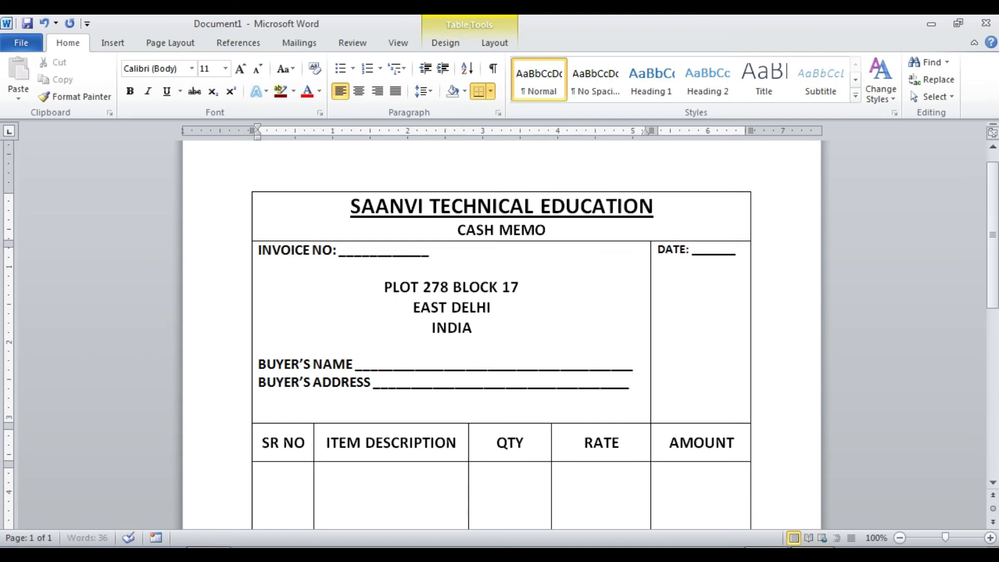
text(____________)
key(Return)
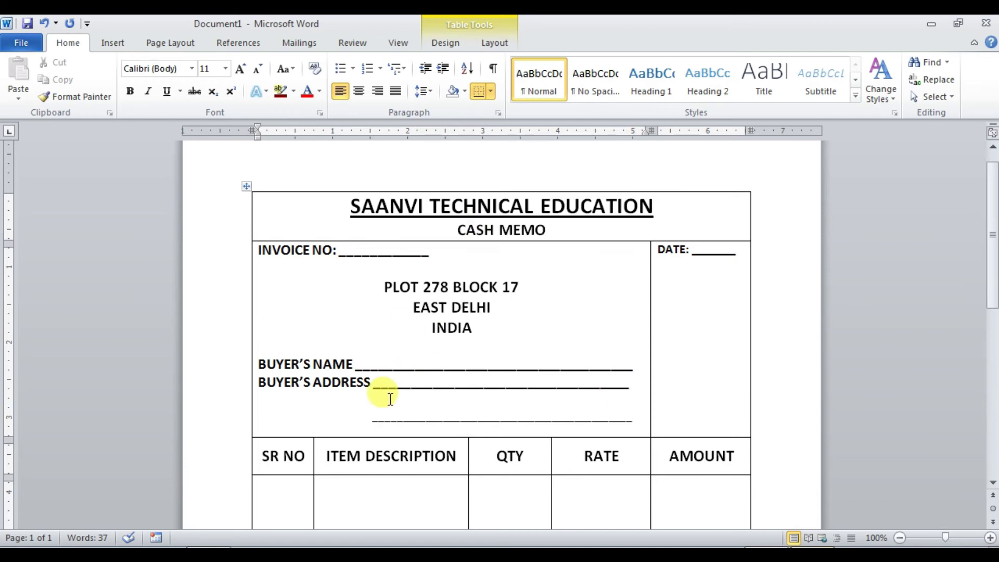
key(ctrl+z)
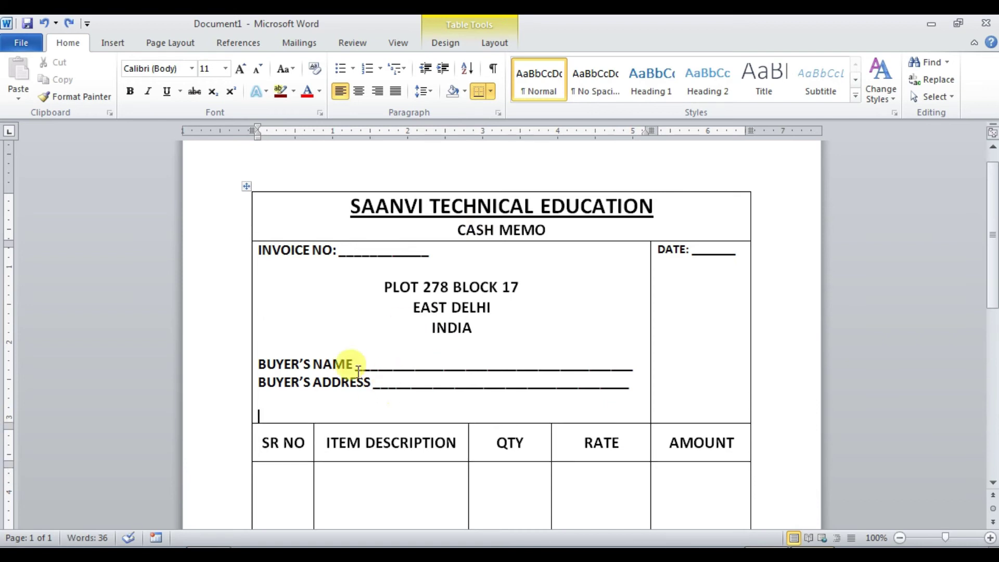
click(259, 383)
key(Return)
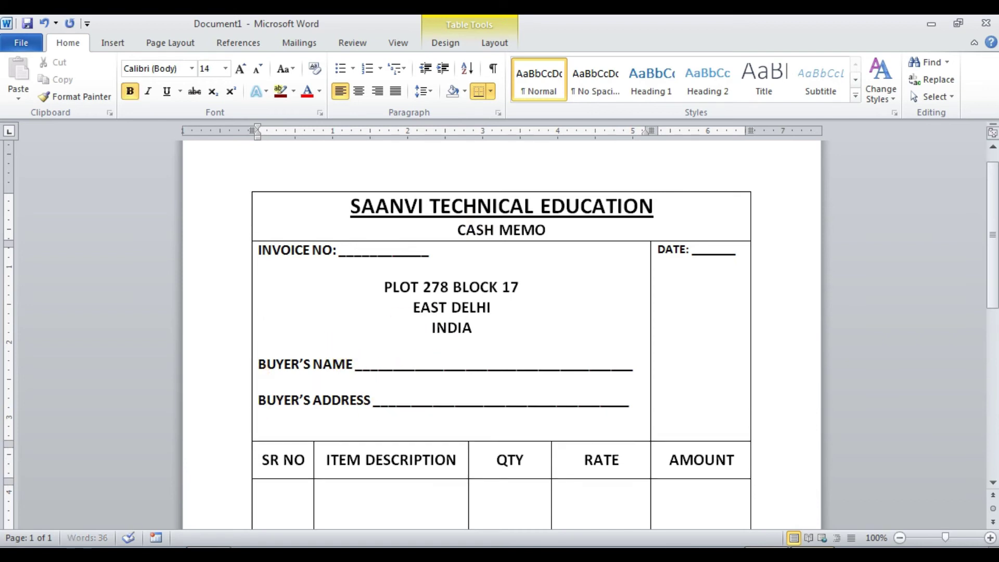
scroll(479, 388, down, 3)
scroll(479, 387, up, 3)
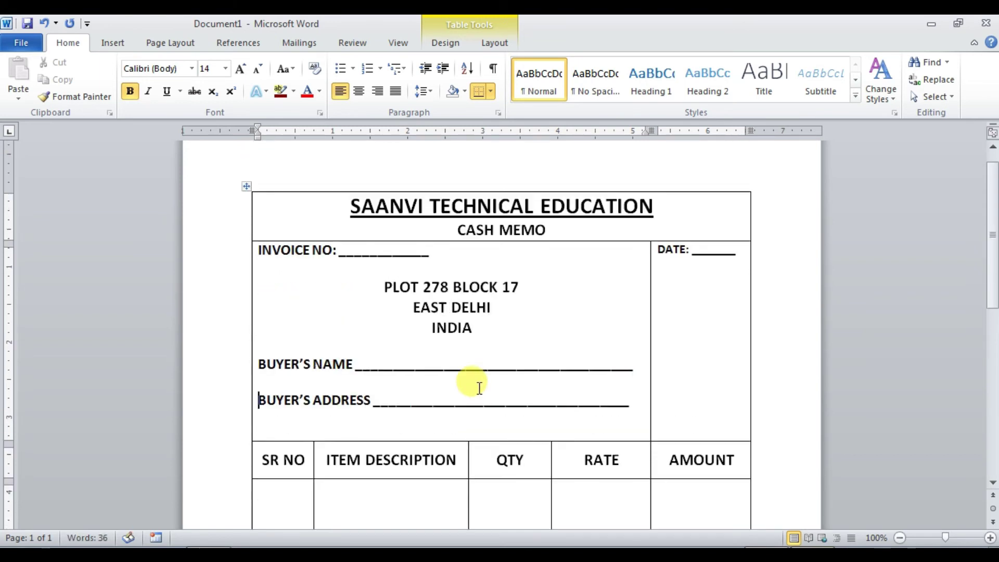
Step: Set the TOTAL and T & C rows to 0.3" height and centre their text
scroll(480, 388, down, 5)
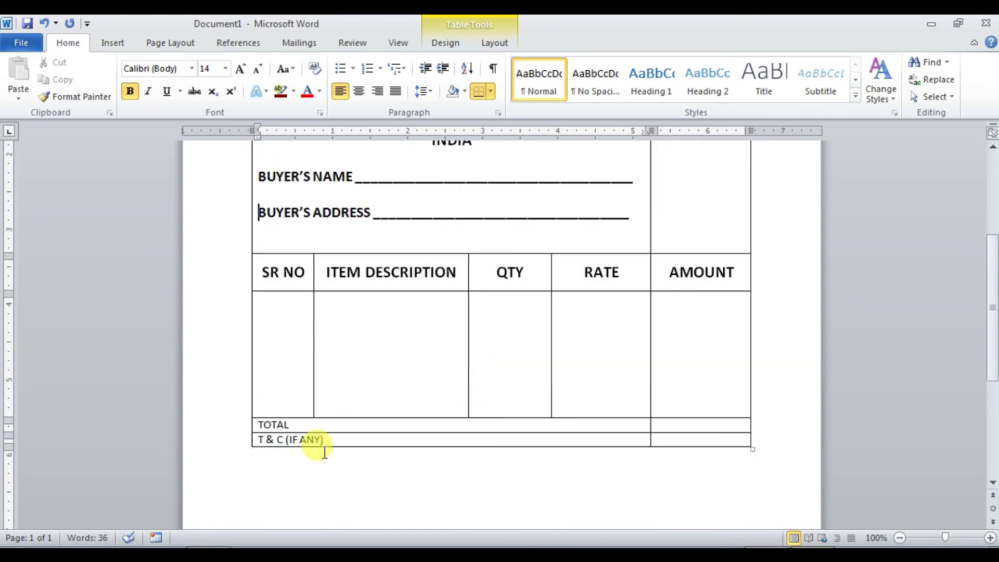
drag(255, 425, 325, 438)
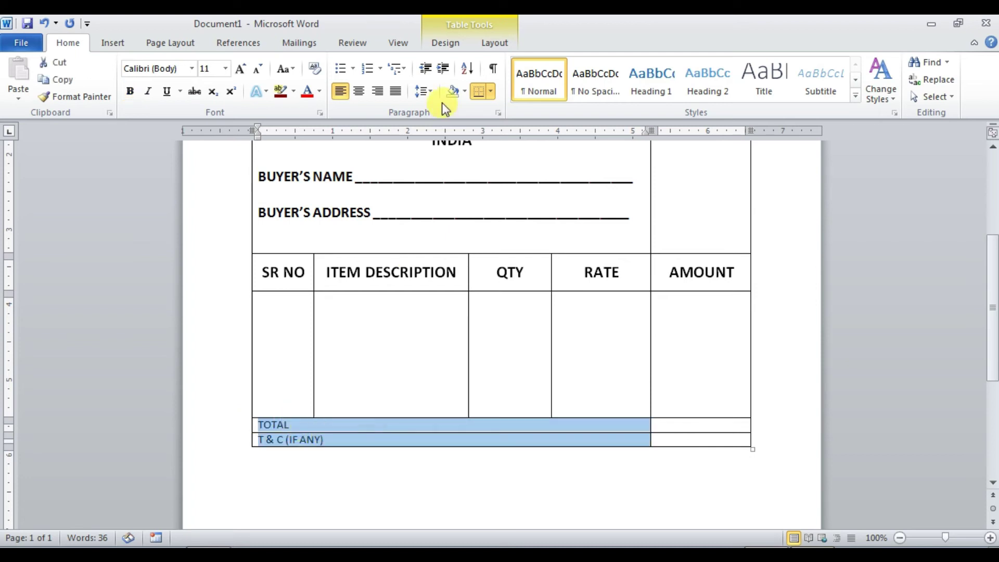
click(493, 47)
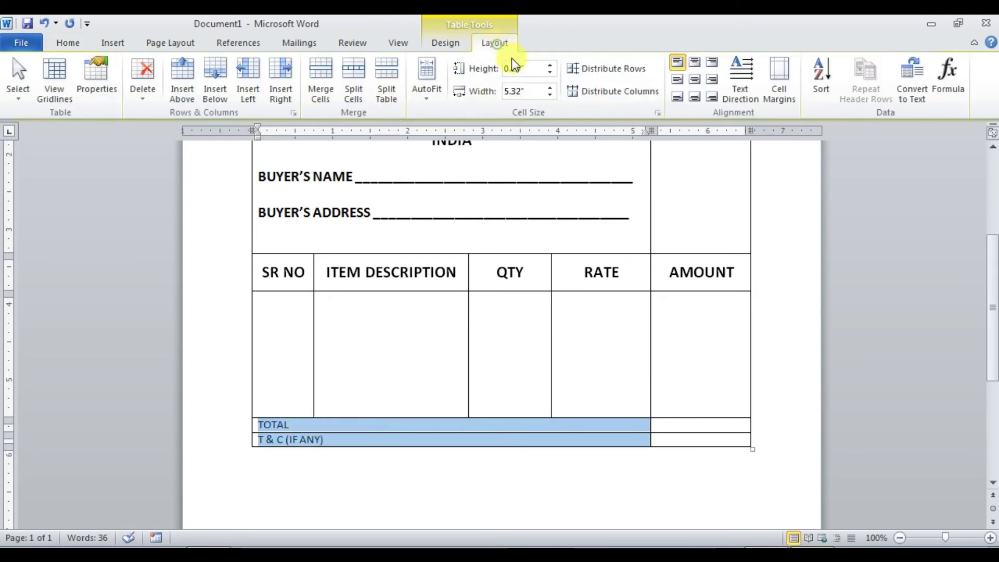
click(551, 65)
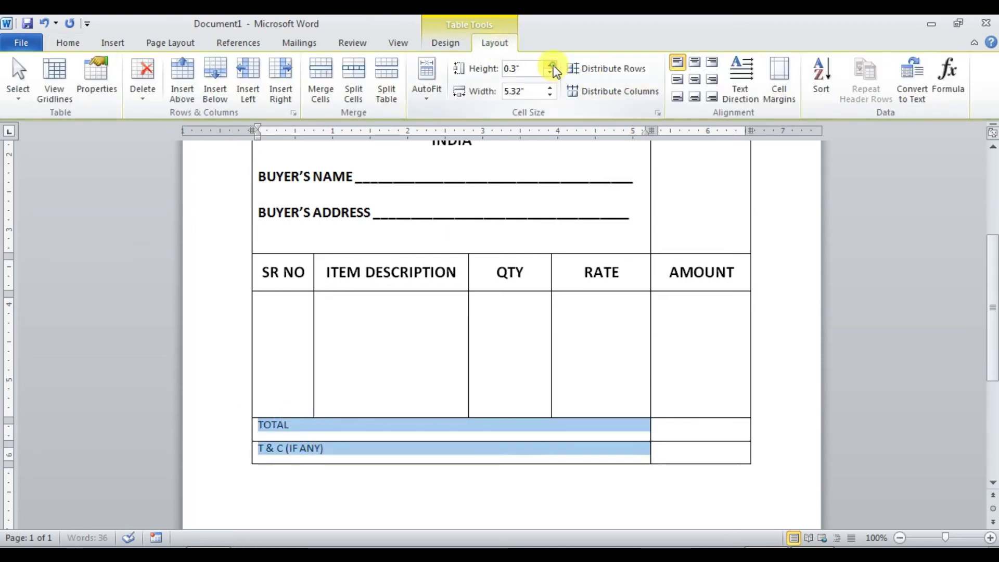
click(695, 79)
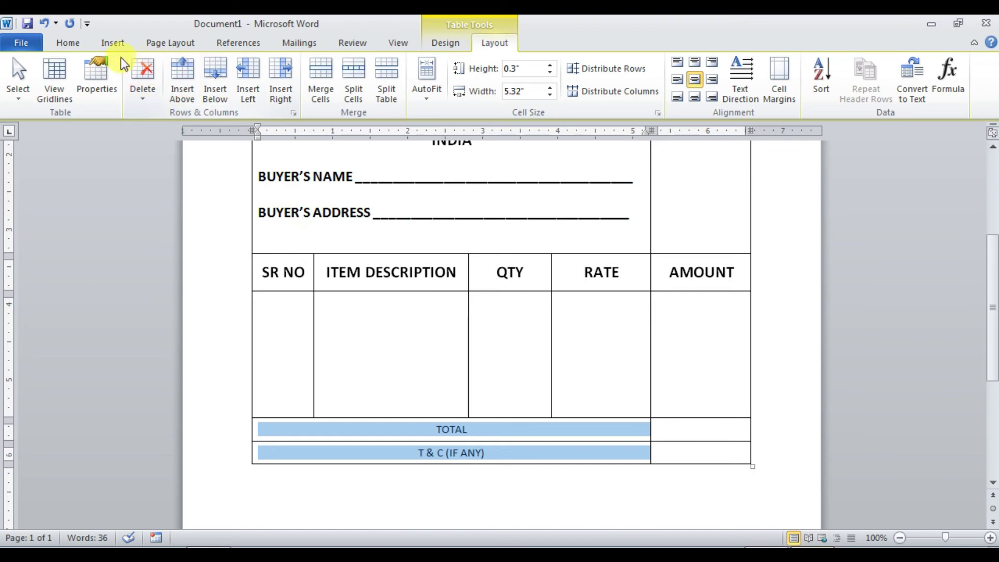
Step: Make TOTAL and T & C (IF ANY) bold and left-align the T & C label
click(68, 43)
click(127, 95)
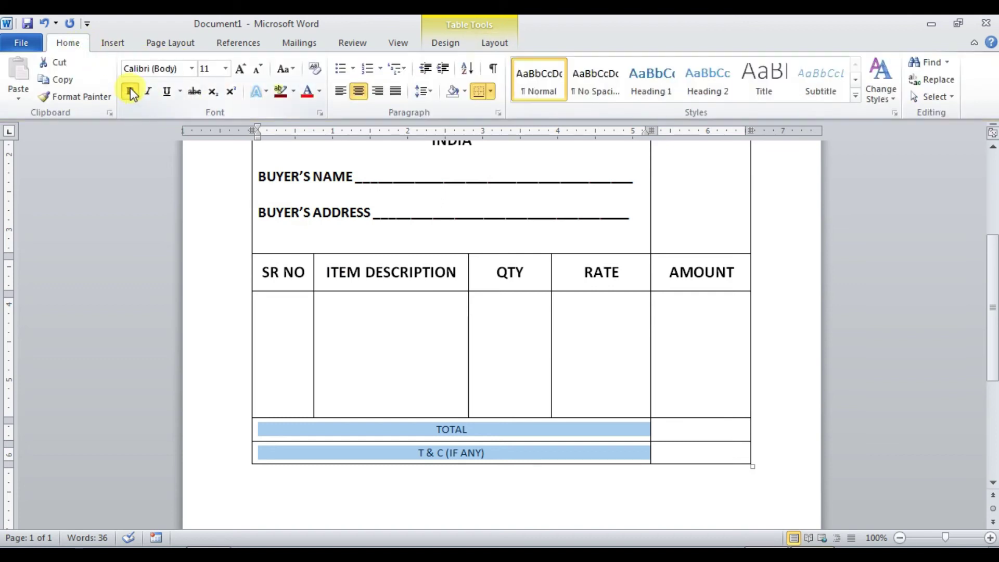
click(382, 485)
drag(411, 447, 492, 451)
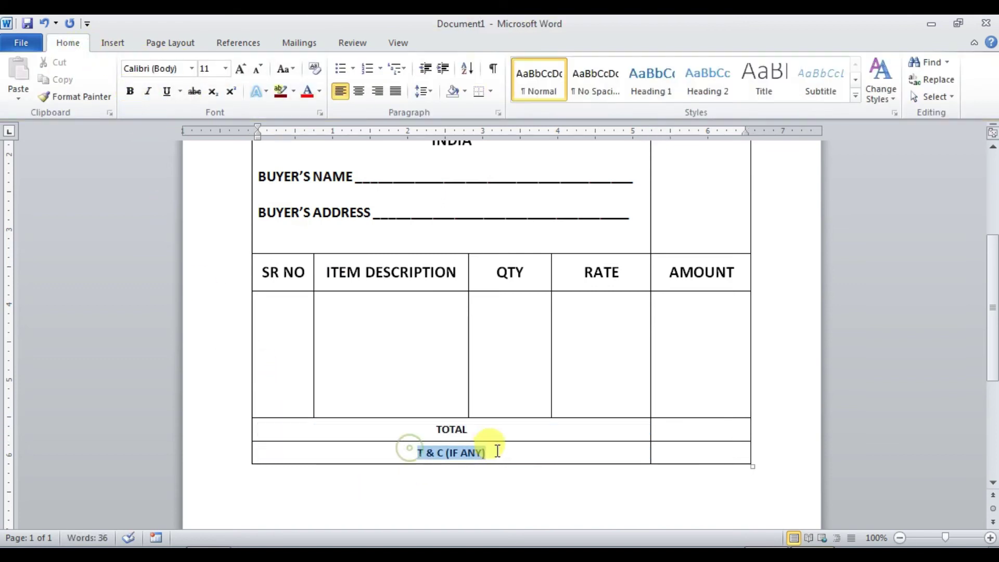
click(342, 94)
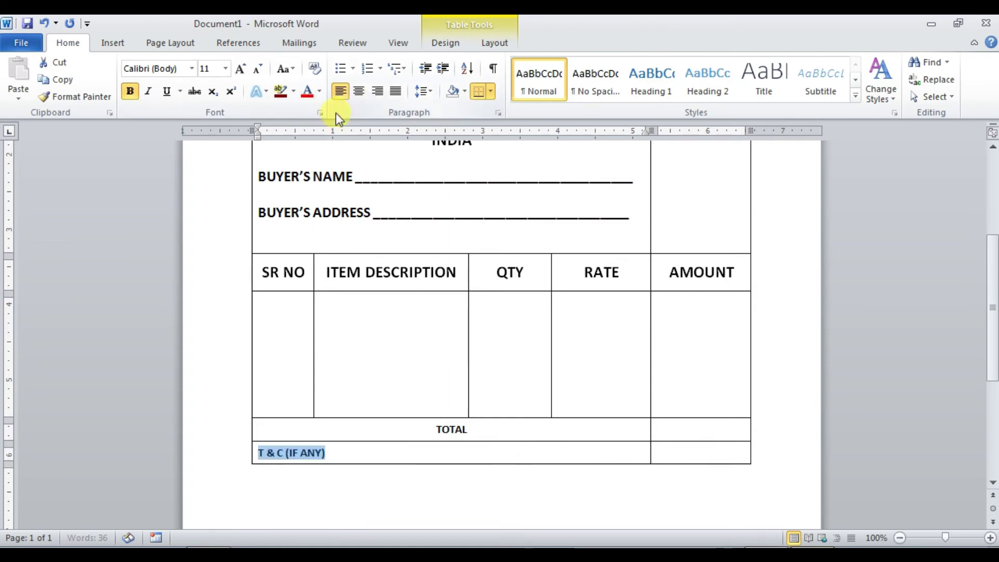
click(464, 495)
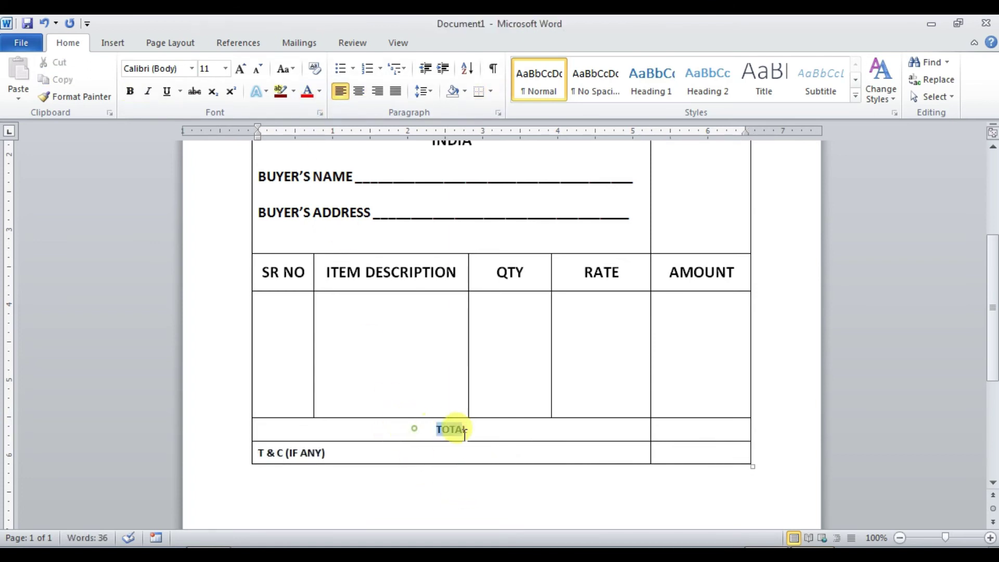
Step: Enlarge the TOTAL and T & C (IF ANY) labels to 12 pt
drag(406, 428, 464, 451)
click(241, 70)
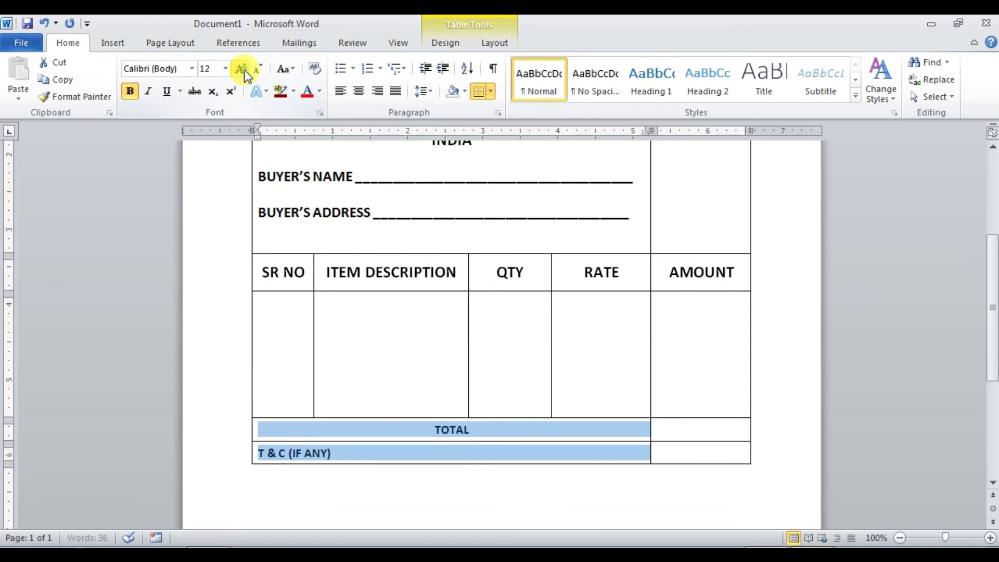
click(245, 70)
click(399, 487)
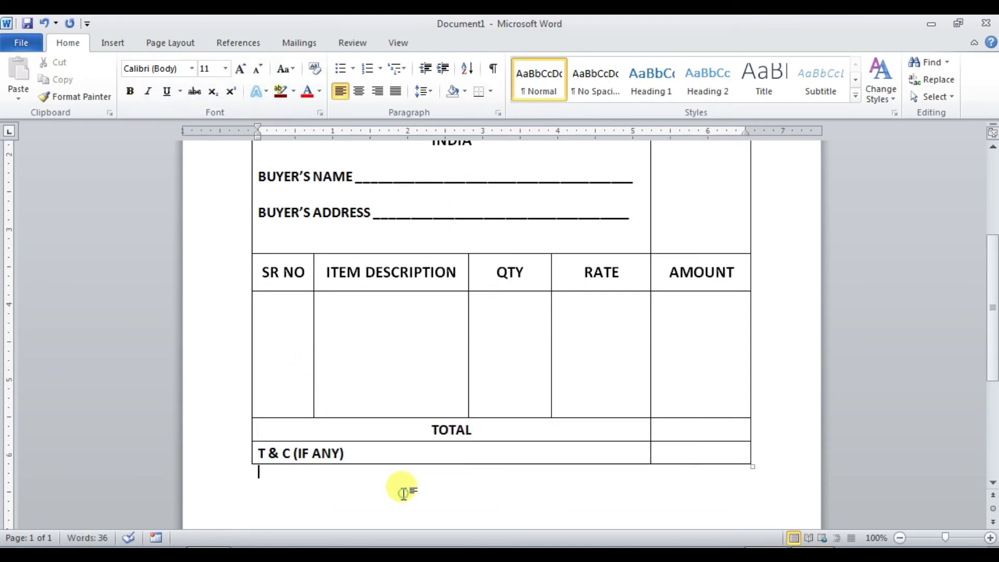
scroll(403, 494, up, 5)
scroll(403, 494, up, 1)
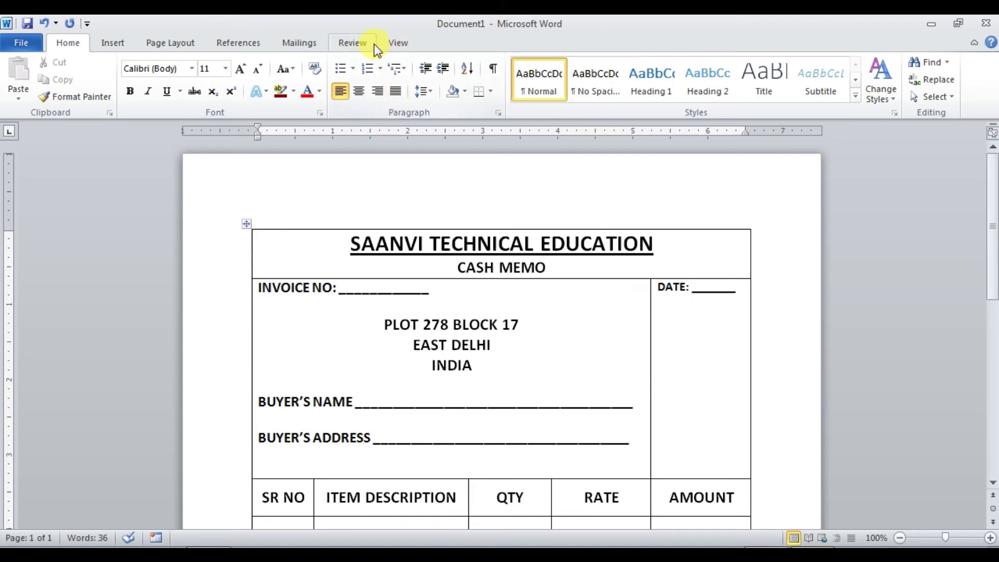
click(398, 345)
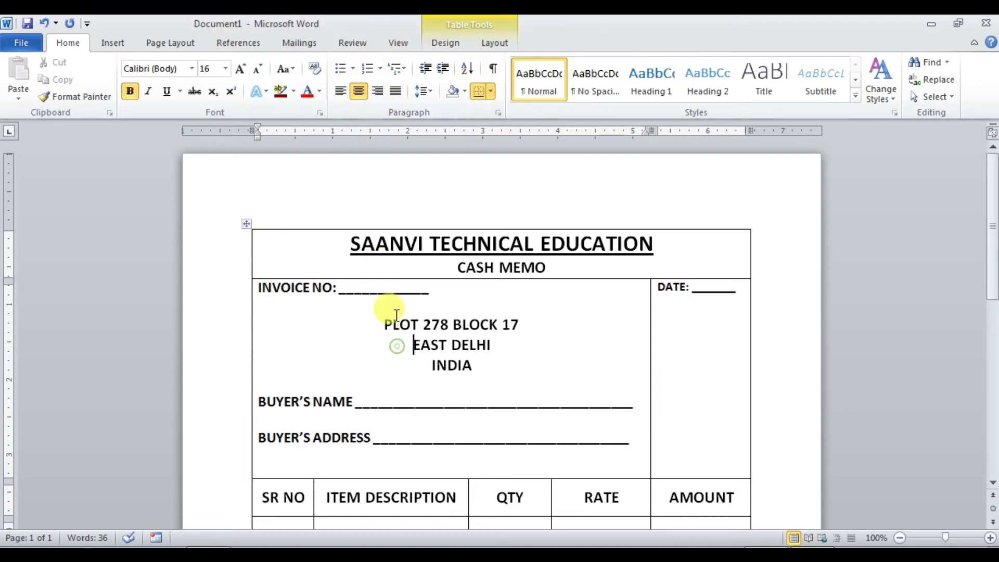
click(449, 49)
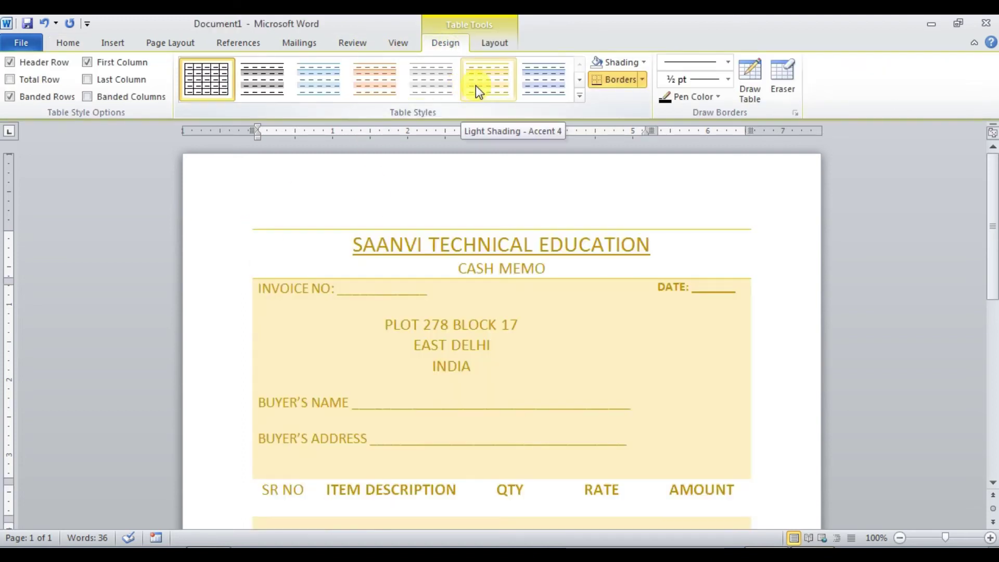
click(538, 82)
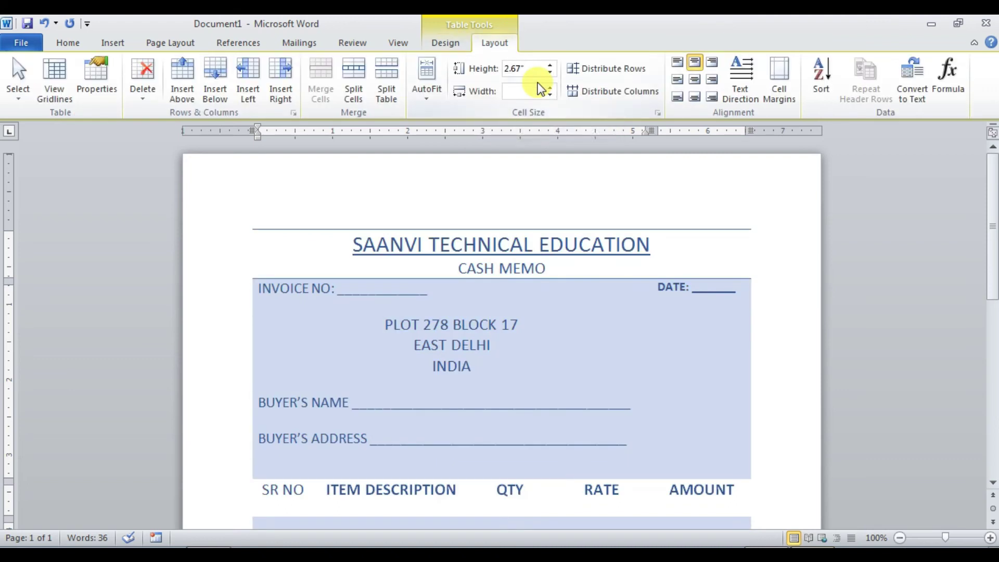
scroll(518, 83, up, 2)
click(460, 49)
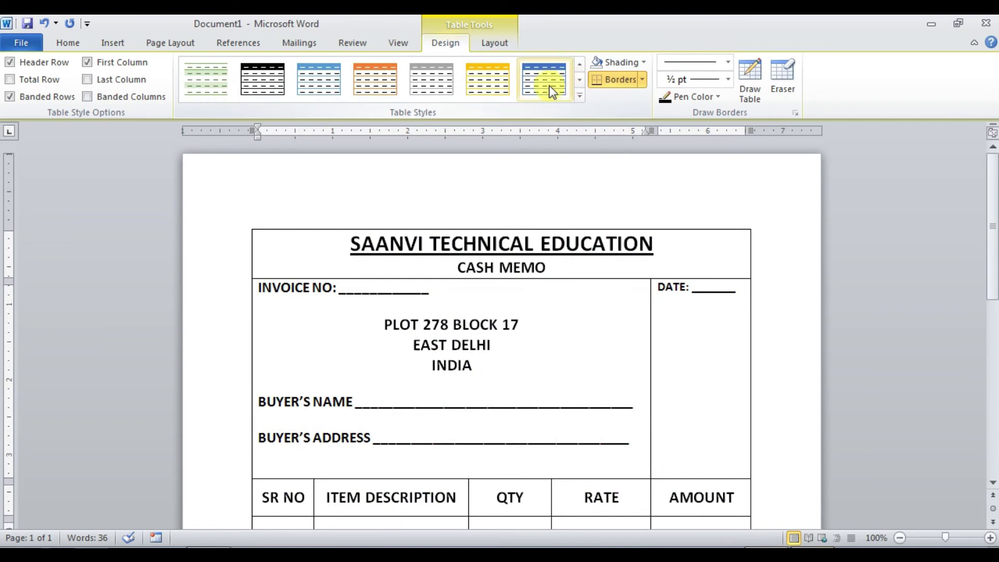
click(549, 85)
scroll(640, 288, down, 4)
scroll(640, 287, down, 6)
scroll(640, 288, up, 5)
scroll(640, 288, up, 4)
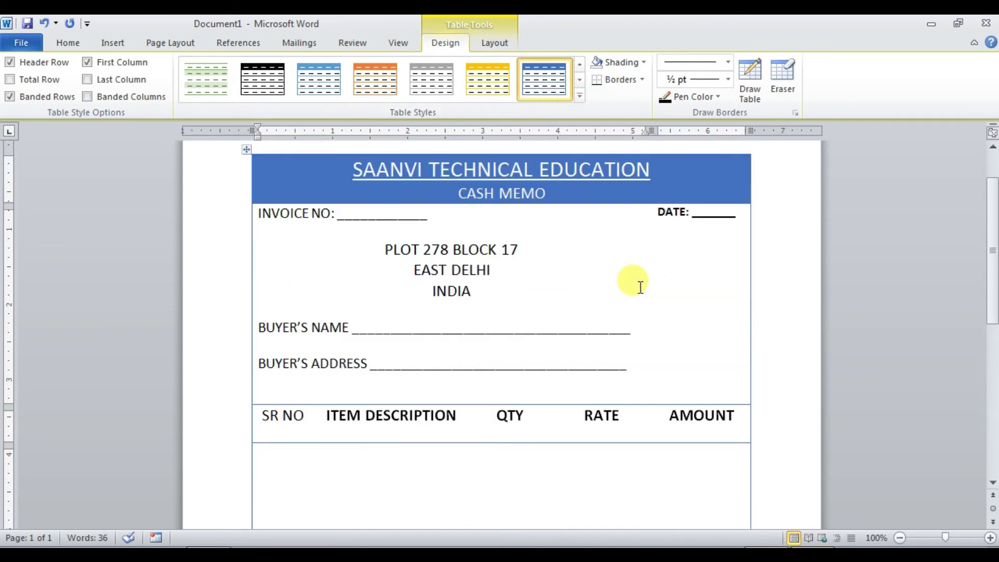
key(ctrl+z)
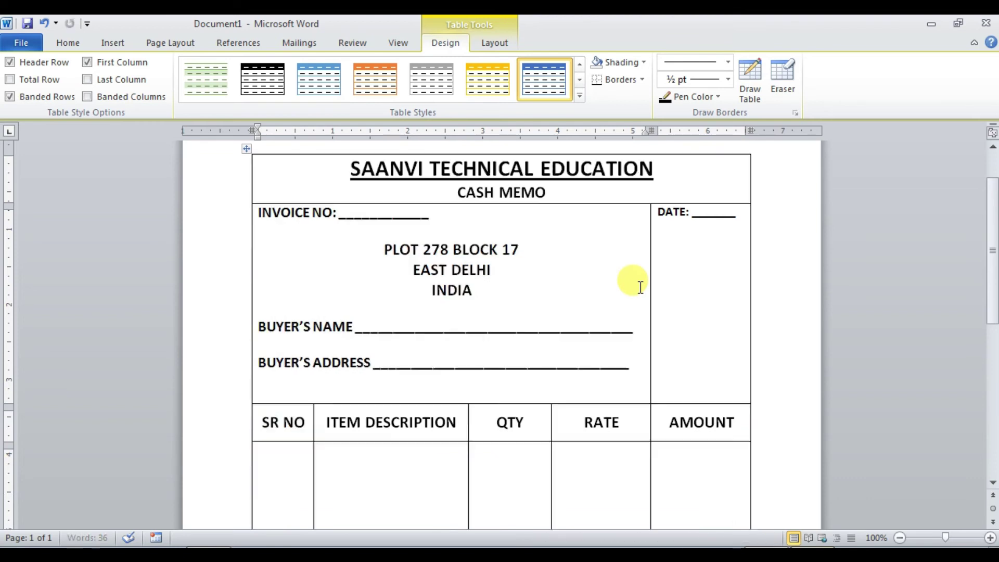
scroll(609, 289, down, 5)
scroll(609, 289, down, 5)
scroll(608, 289, up, 6)
scroll(608, 289, up, 6)
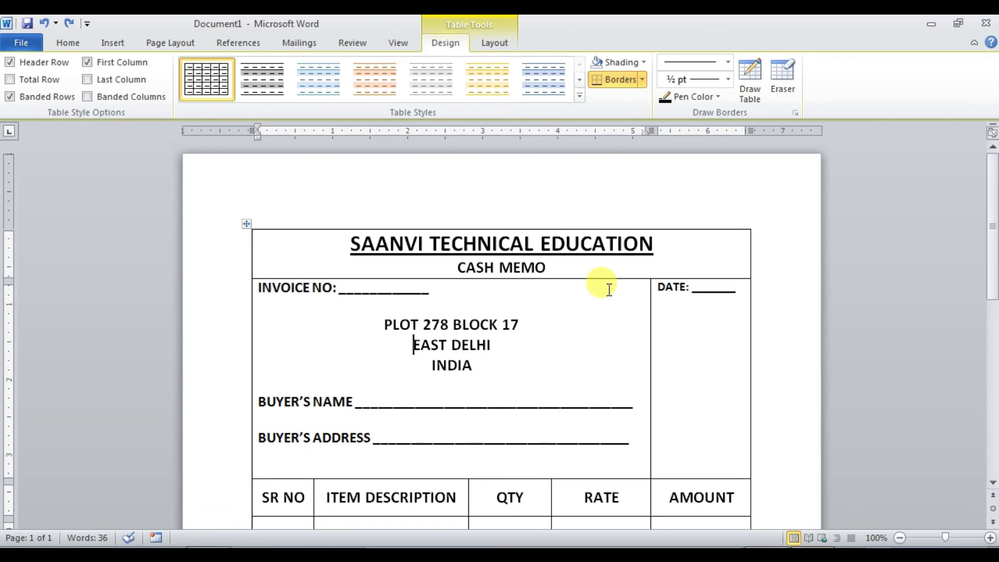
click(247, 224)
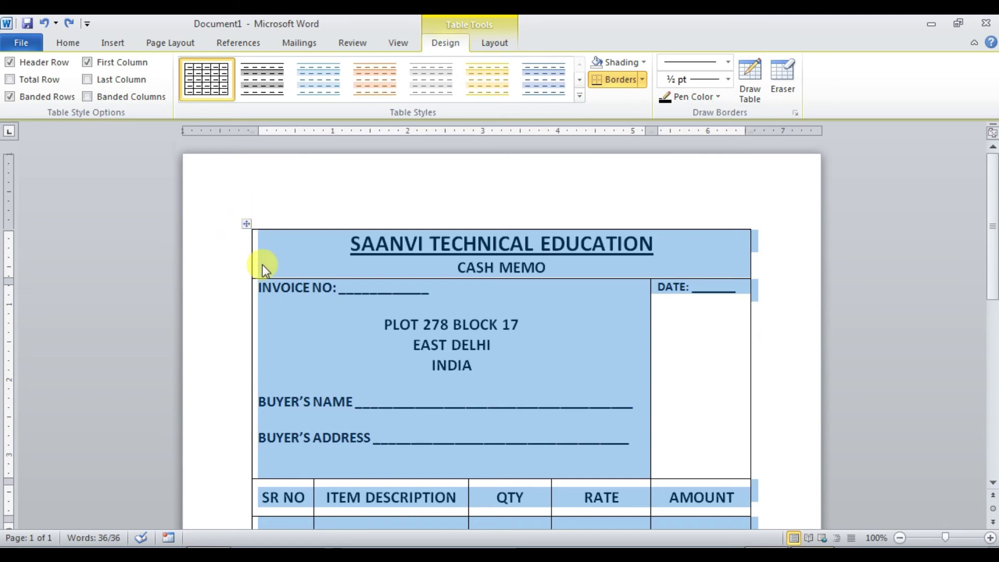
Step: Paste the cash memo table into a new blank document and dismiss the Paste Options
key(ctrl+n)
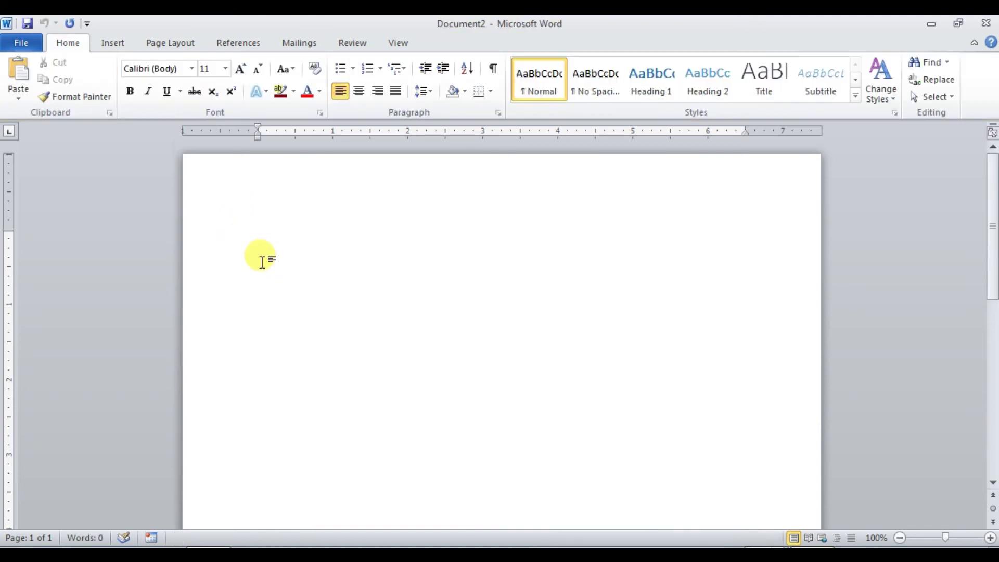
key(ctrl+v)
scroll(312, 307, up, 5)
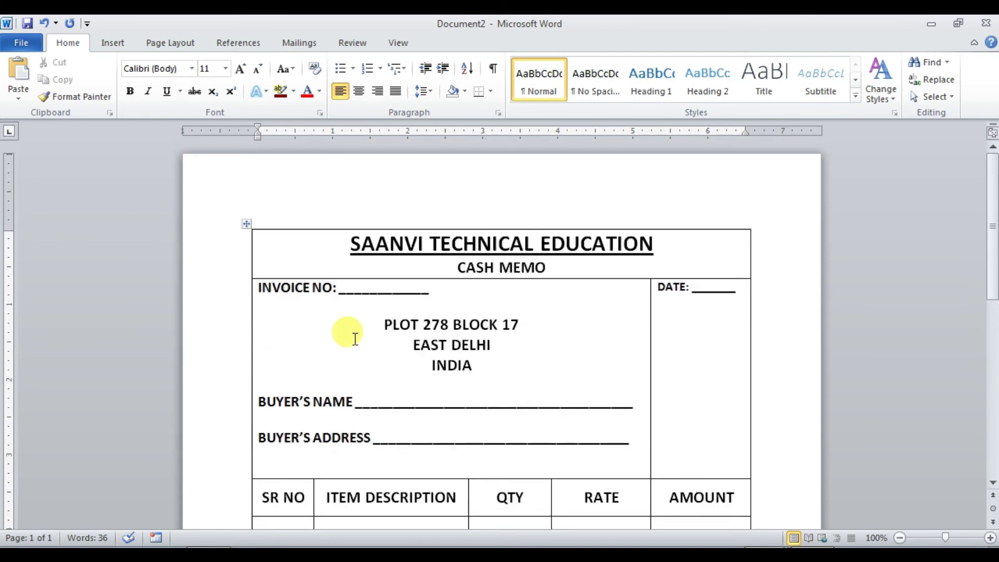
scroll(355, 339, down, 1)
scroll(355, 339, down, 3)
scroll(355, 338, down, 1)
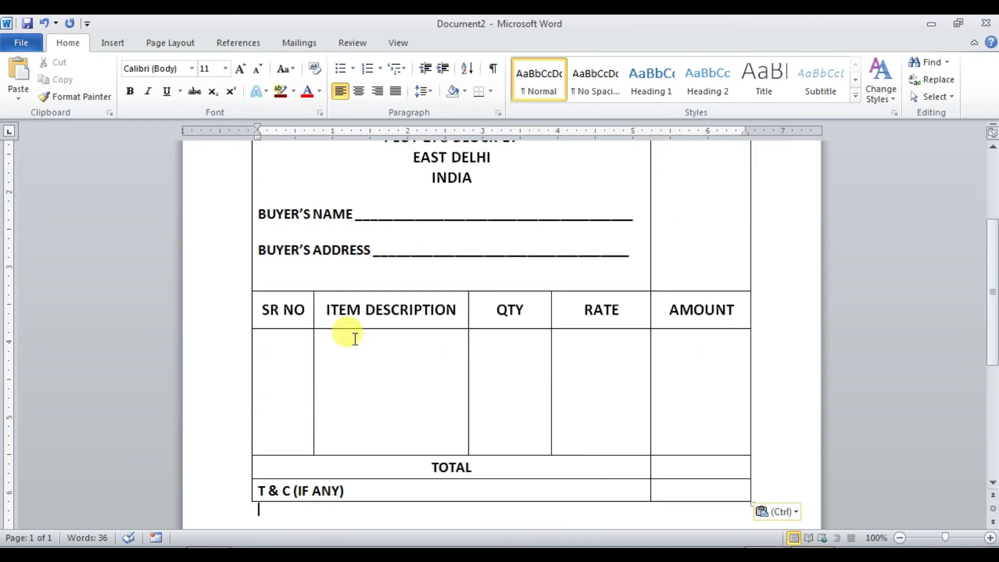
scroll(354, 338, down, 3)
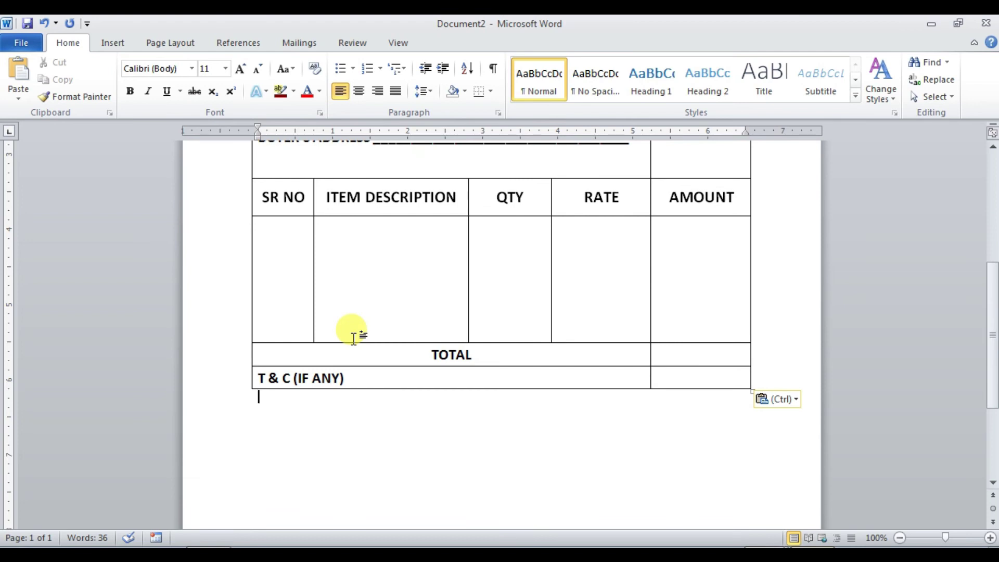
scroll(354, 338, up, 3)
scroll(353, 339, up, 1)
scroll(354, 338, up, 1)
scroll(355, 338, up, 1)
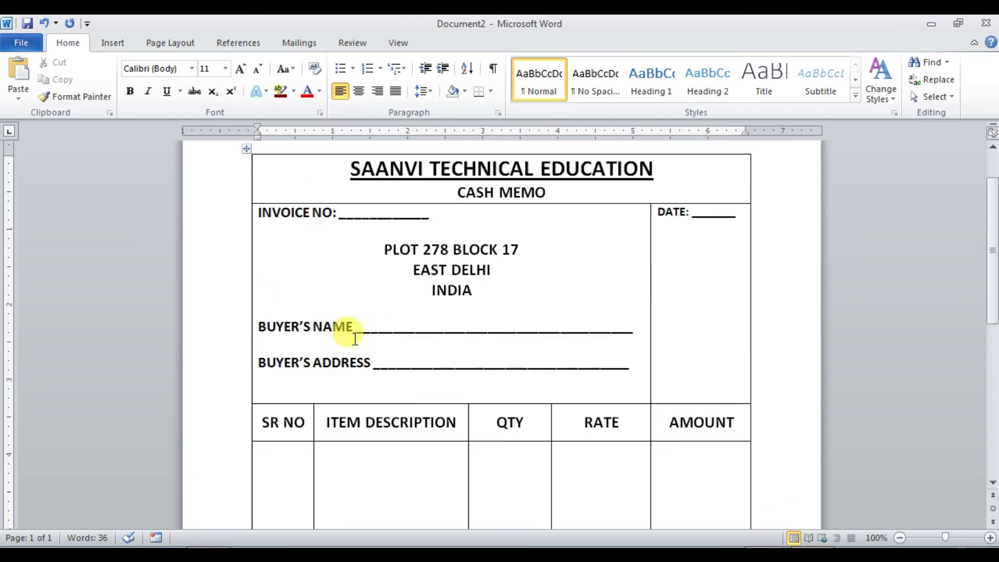
scroll(355, 339, up, 1)
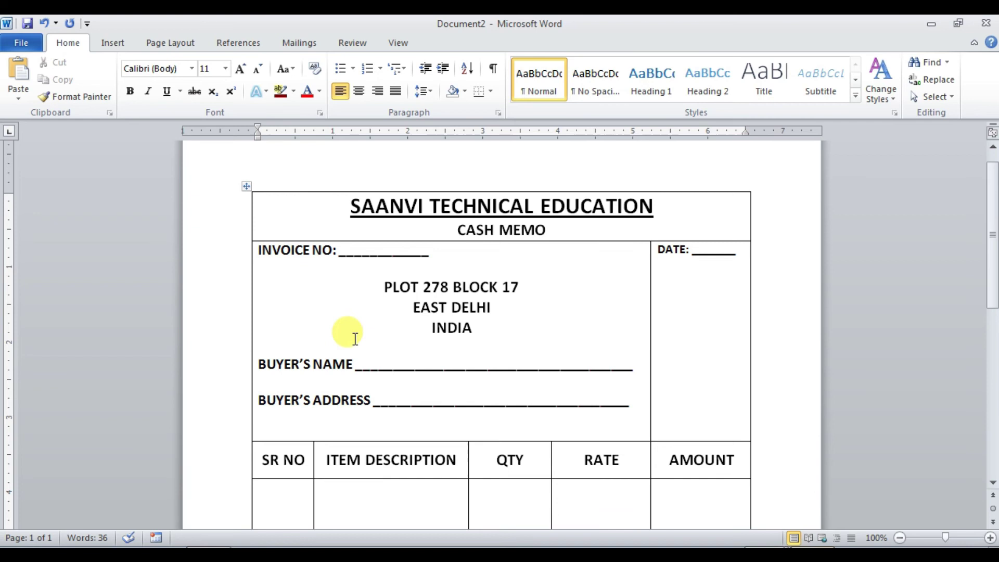
scroll(355, 339, down, 3)
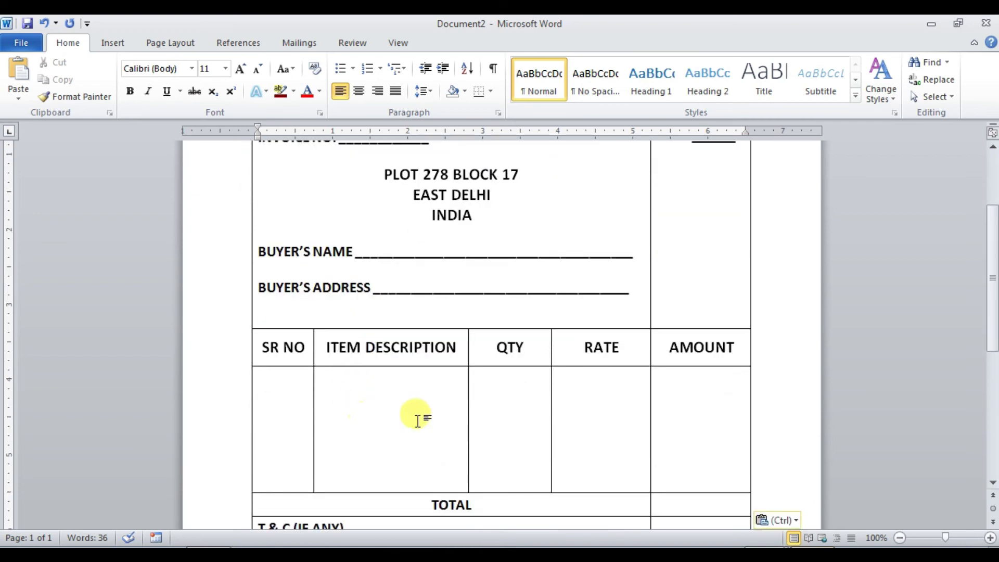
scroll(513, 414, down, 3)
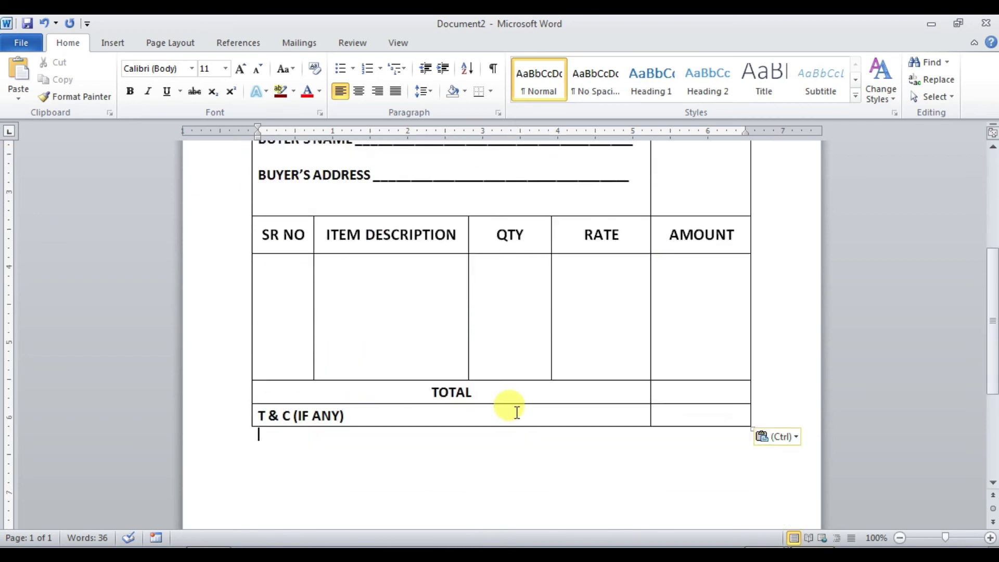
key(ctrl)
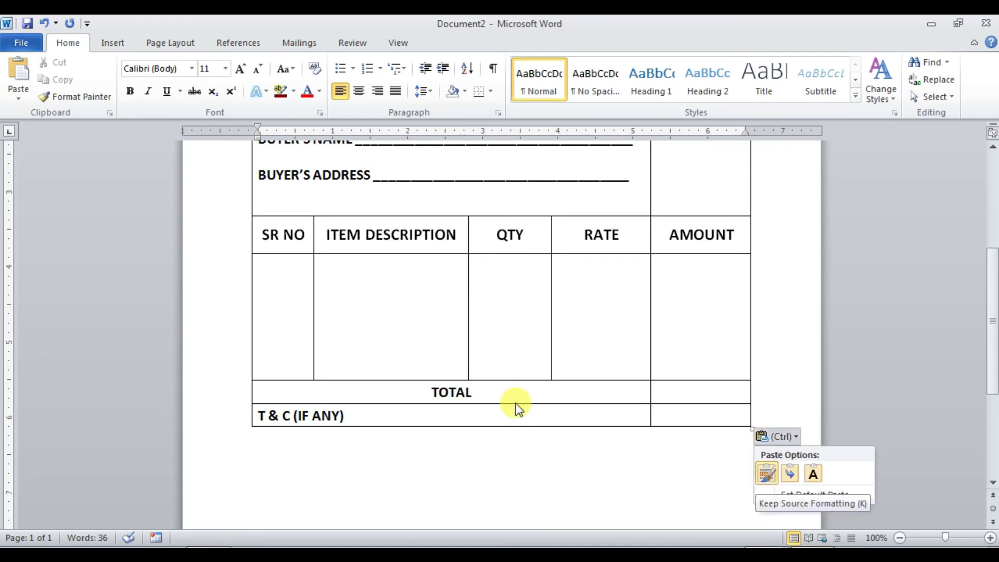
click(615, 476)
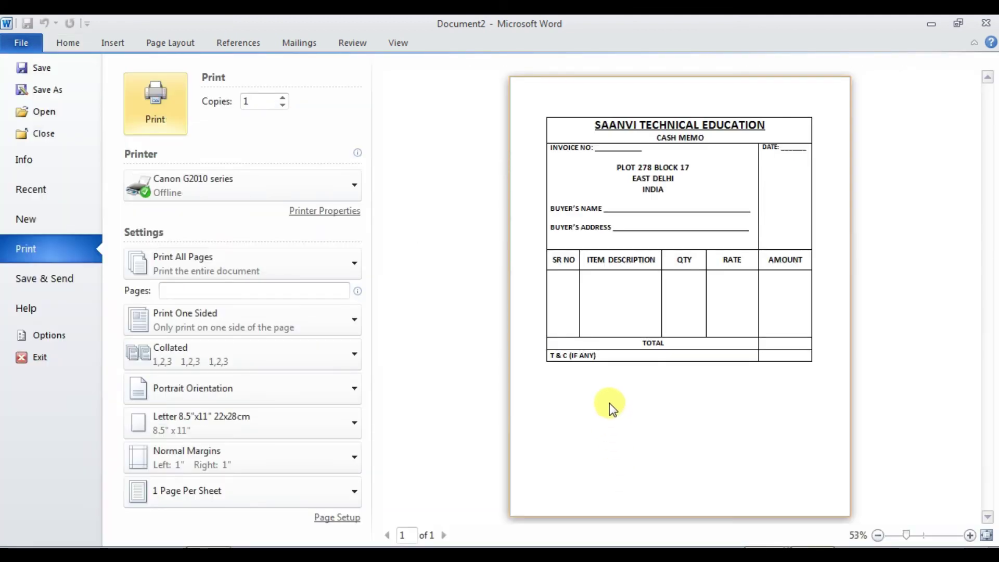
Step: In the original memo, add two blank lines in the QTY item cell to heighten the item rows
key(alt+Tab)
scroll(619, 395, down, 3)
scroll(626, 385, down, 3)
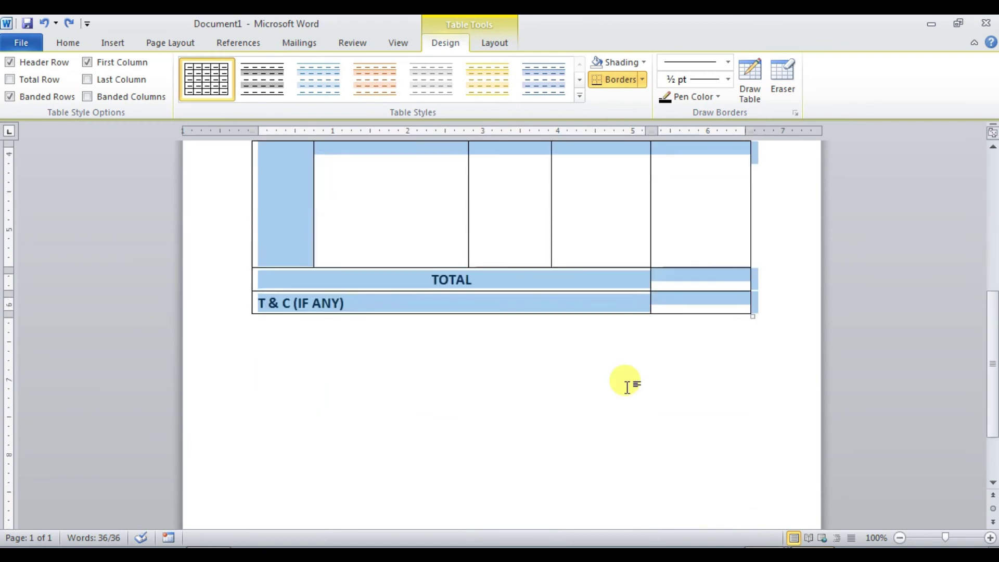
click(507, 227)
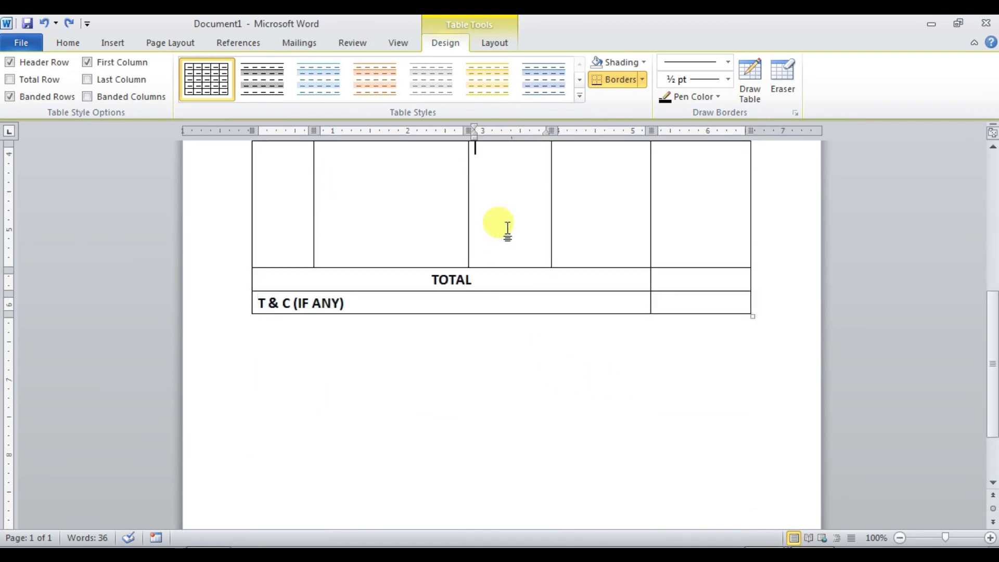
scroll(618, 234, up, 3)
click(534, 277)
key(Return)
key(Return)
key(Return)
key(Return)
key(Return)
key(Return)
key(Return)
key(Return)
key(Return)
key(Return)
scroll(528, 267, down, 5)
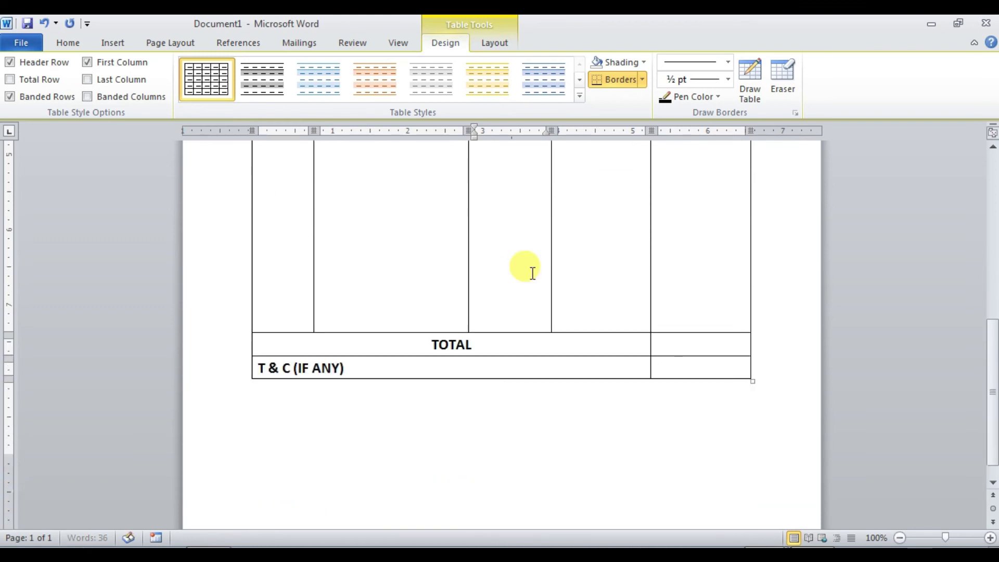
key(Return)
key(Return)
key(Return)
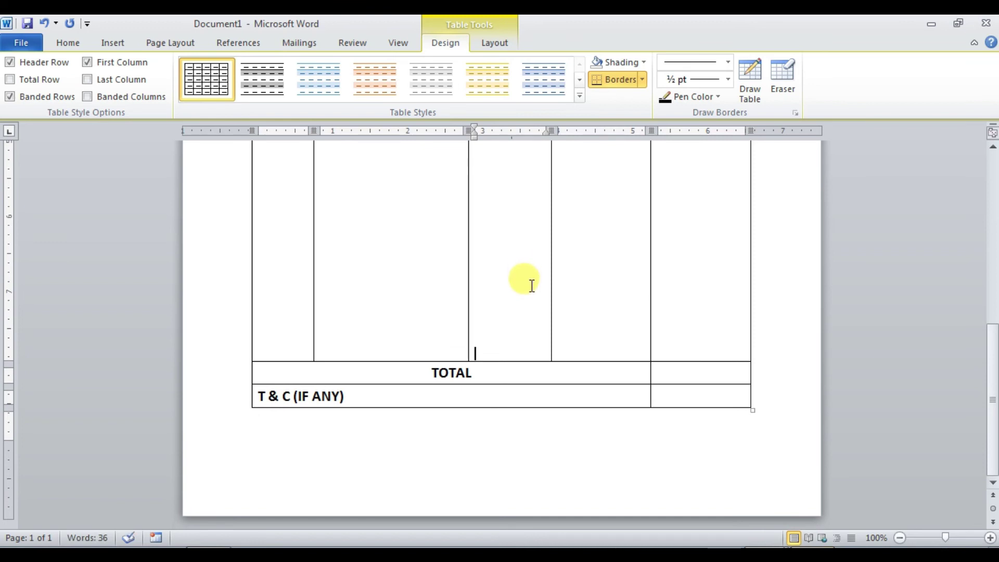
Step: Preview the cash memo's printout, then paste the table into a fresh new document
key(ctrl+p)
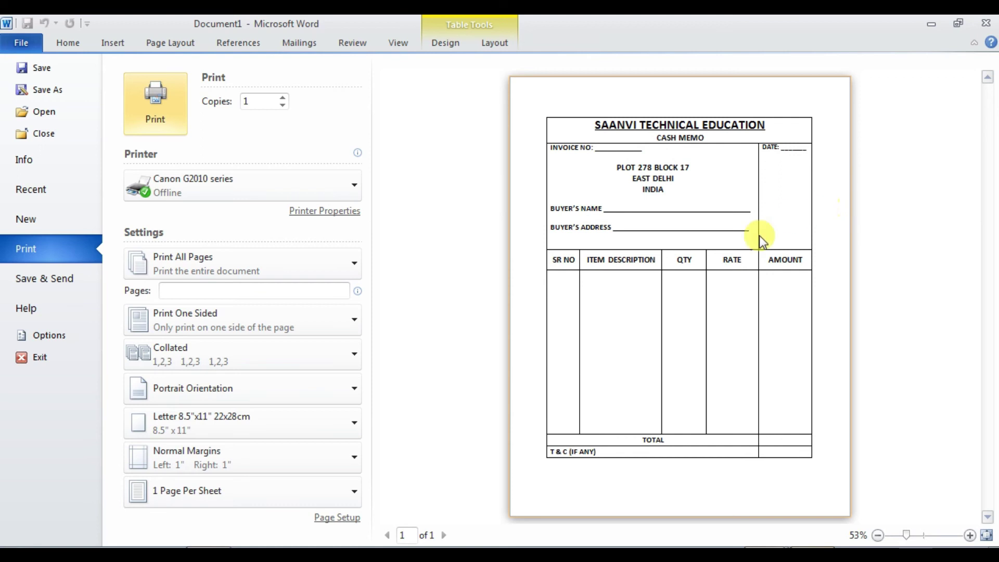
key(ctrl+n)
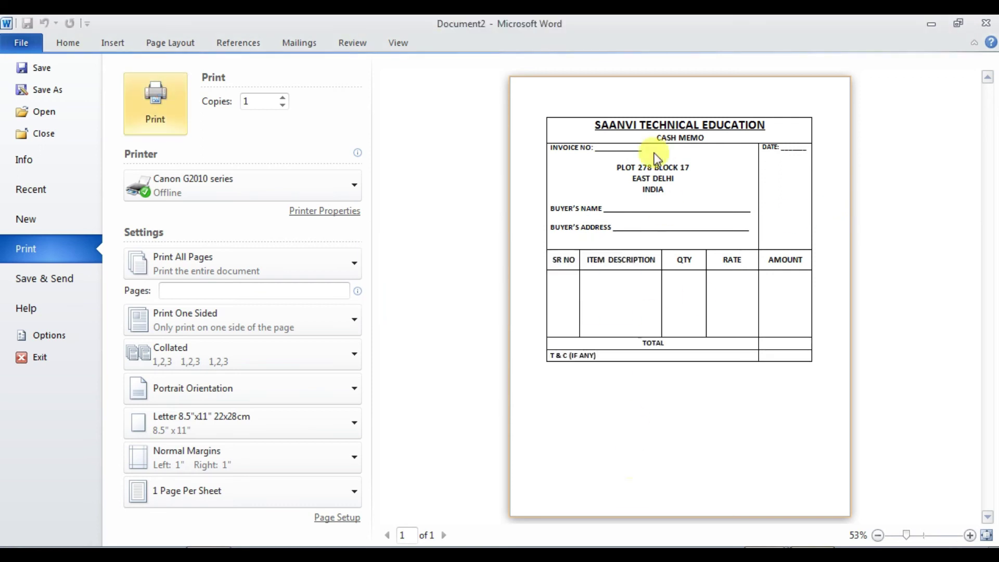
key(ctrl+v)
scroll(619, 357, up, 3)
Step: Add four blank lines in the ITEM DESCRIPTION cell to make the item row taller
scroll(467, 243, up, 6)
scroll(357, 218, down, 5)
scroll(364, 381, down, 1)
click(364, 382)
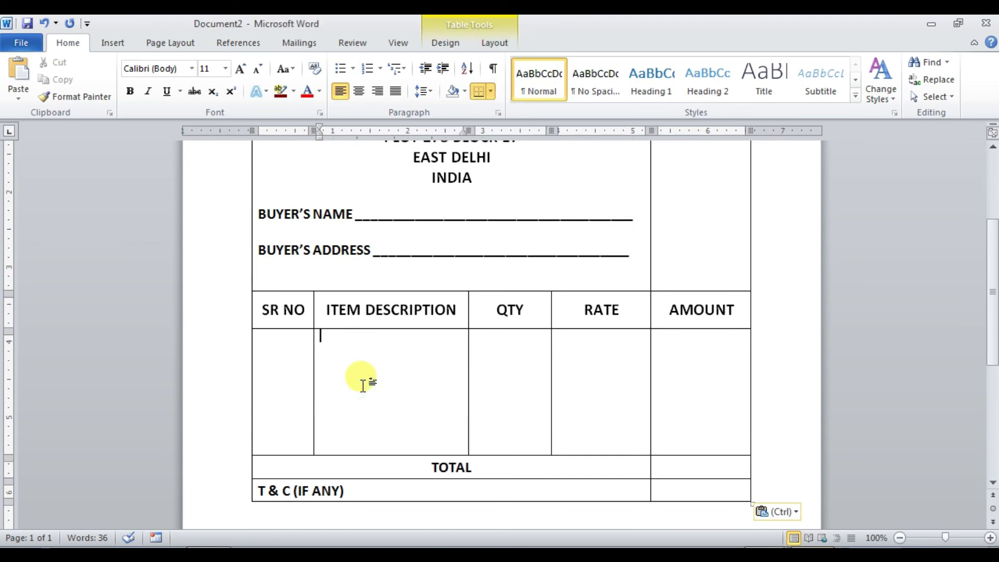
key(Return)
key(Return)
key(Return)
key(Return)
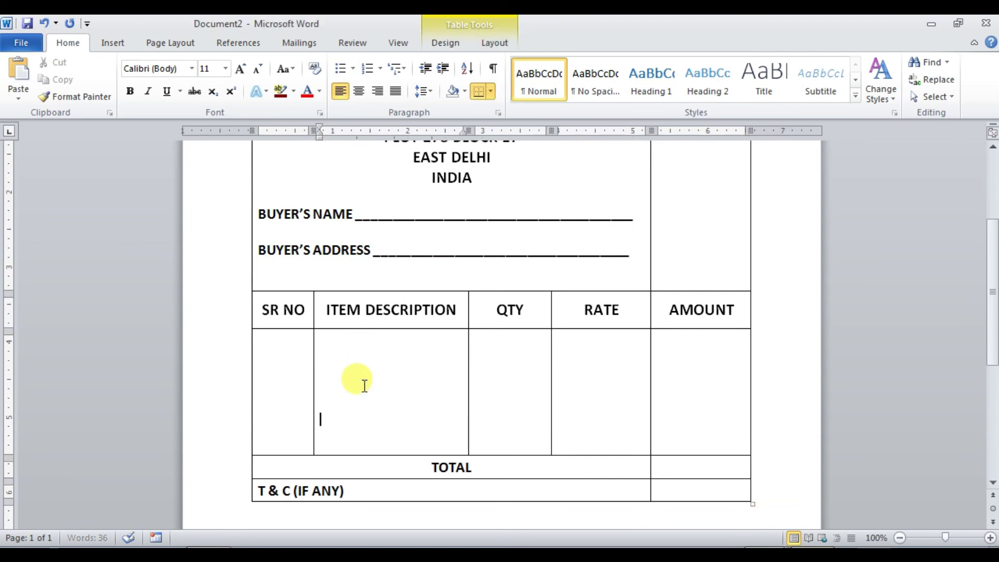
key(Return)
key(Return)
key(Return)
key(Return)
key(Return)
scroll(380, 383, down, 5)
scroll(380, 382, down, 1)
key(Return)
key(Return)
key(Return)
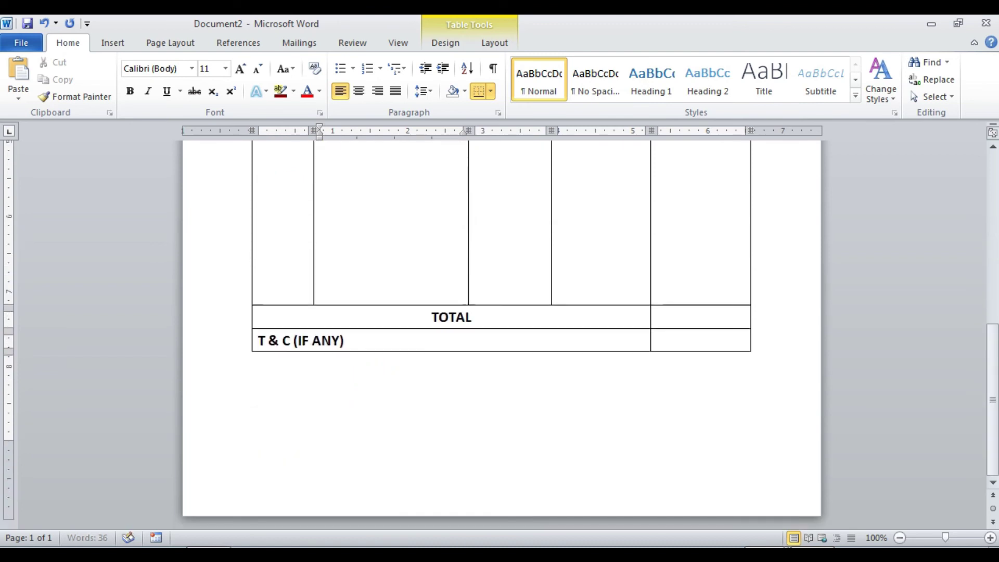
key(Return)
key(Return)
scroll(380, 379, up, 5)
scroll(368, 361, up, 5)
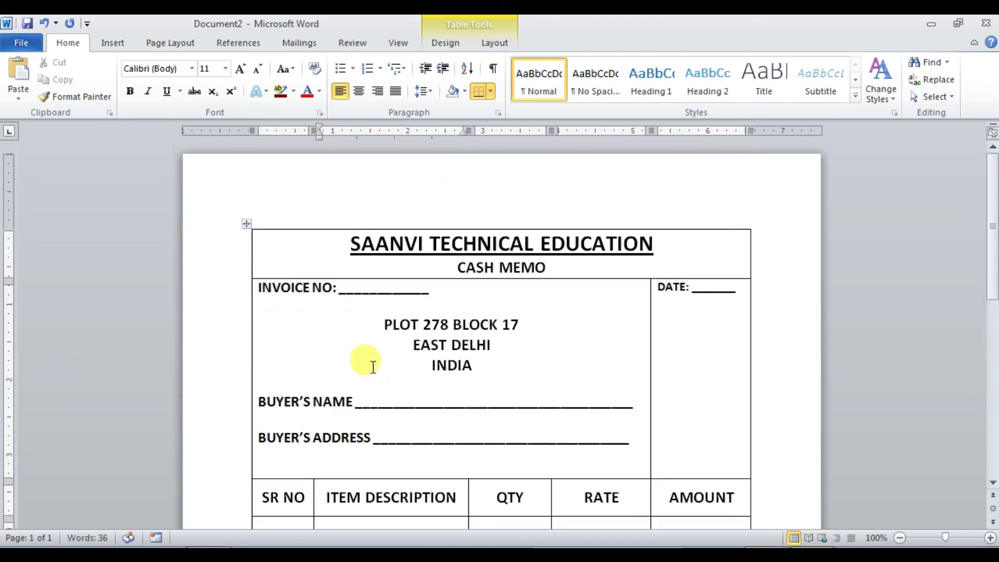
Step: Select the whole table and apply Center alignment to its contents
click(246, 224)
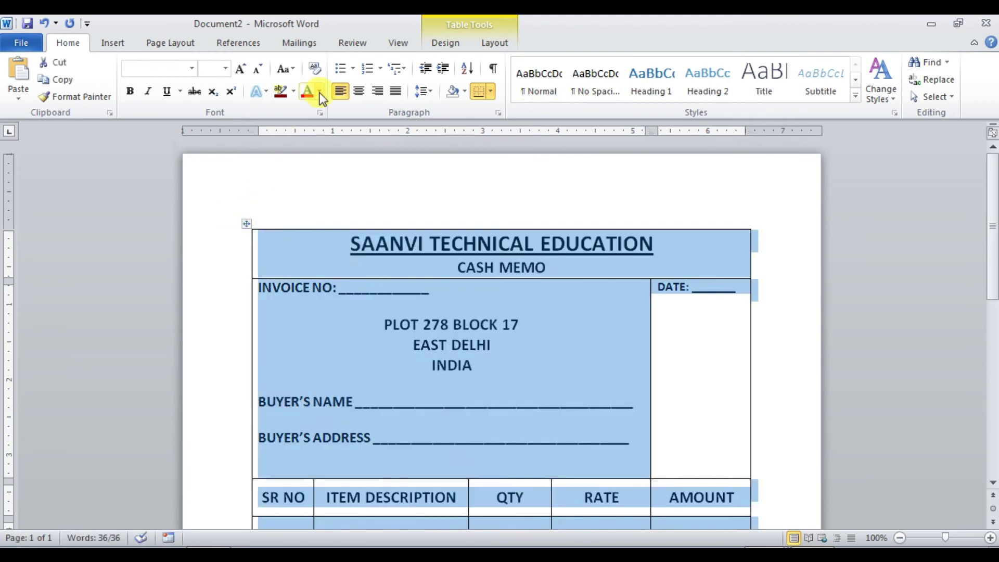
click(358, 94)
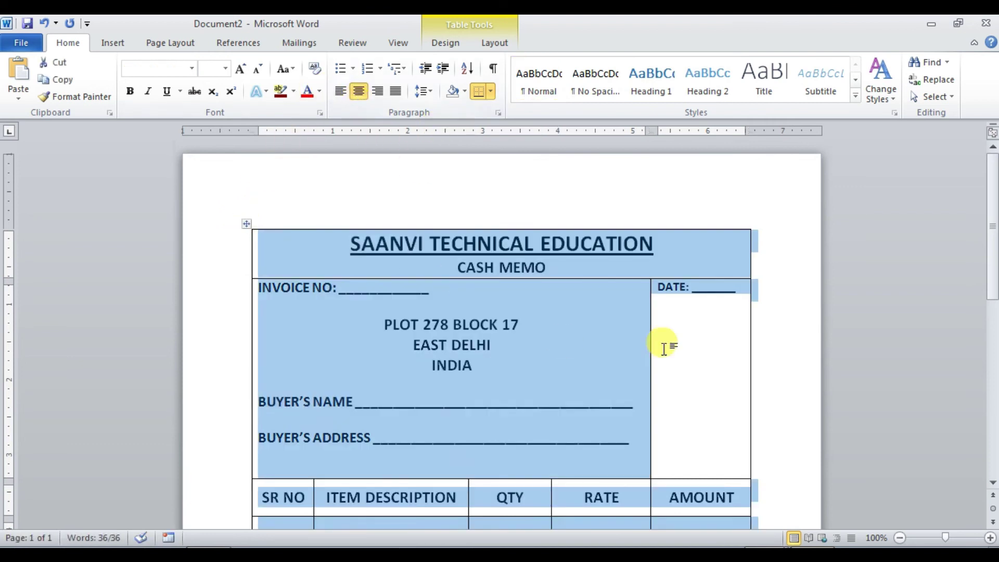
click(774, 334)
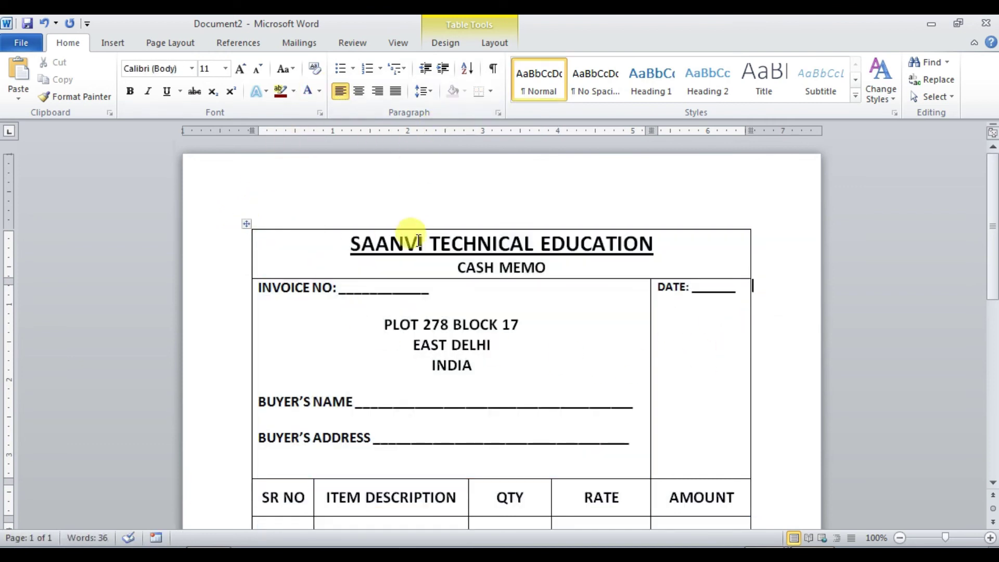
click(245, 224)
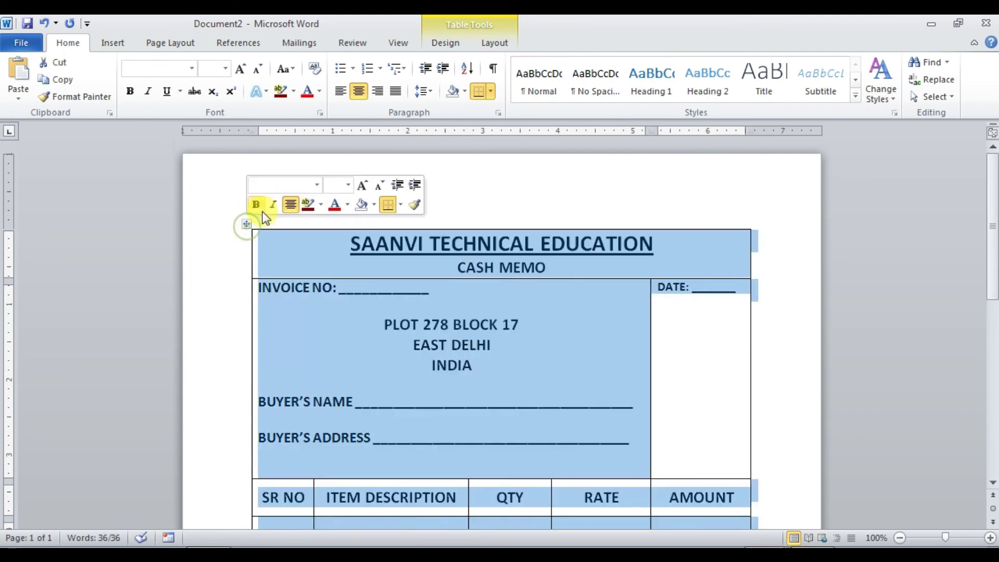
click(358, 93)
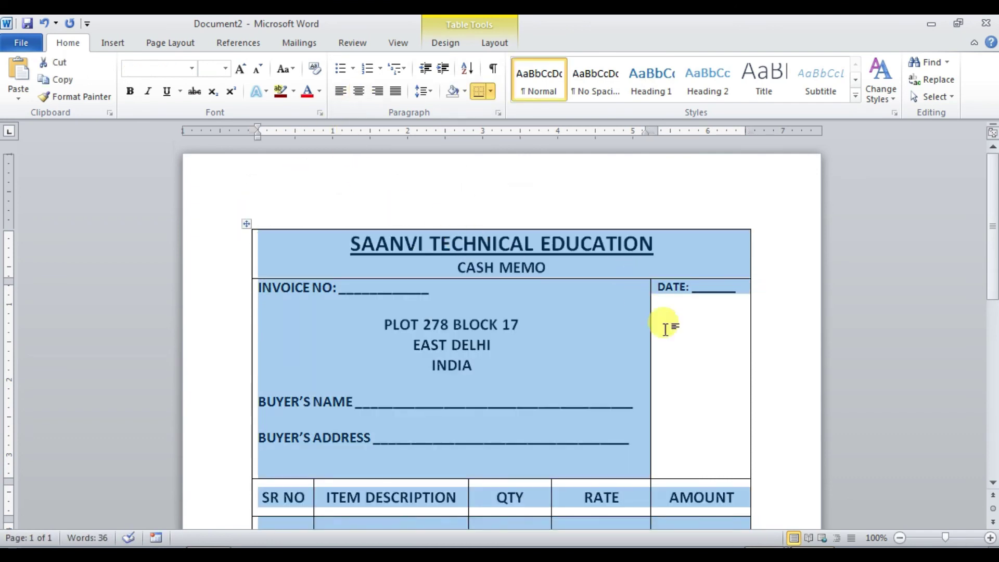
click(695, 382)
scroll(695, 382, down, 3)
scroll(695, 382, down, 3)
scroll(695, 383, down, 3)
scroll(697, 380, down, 3)
scroll(696, 380, up, 5)
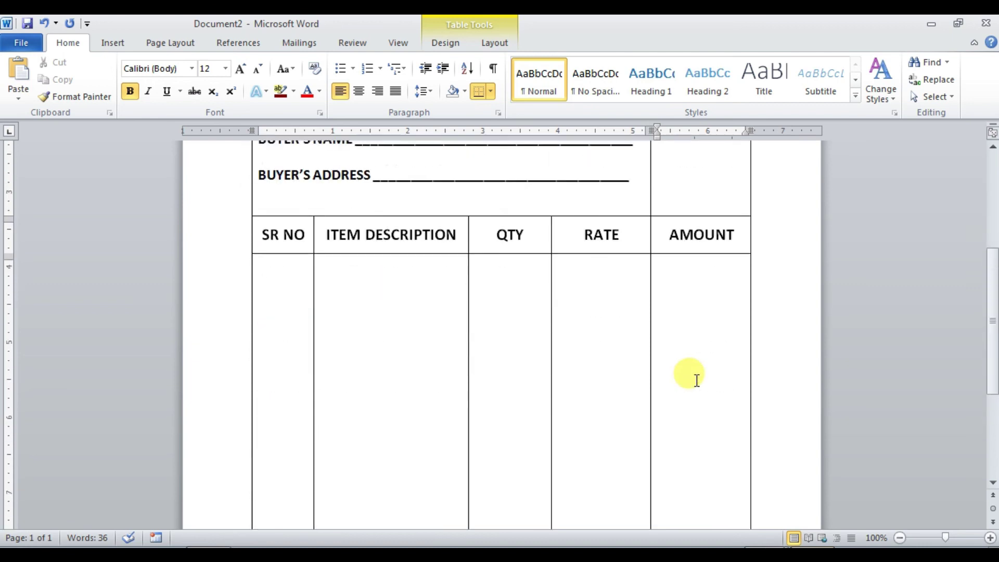
scroll(697, 379, up, 3)
Step: Start a new empty line after the DATE underline inside the DATE cell
scroll(696, 380, up, 1)
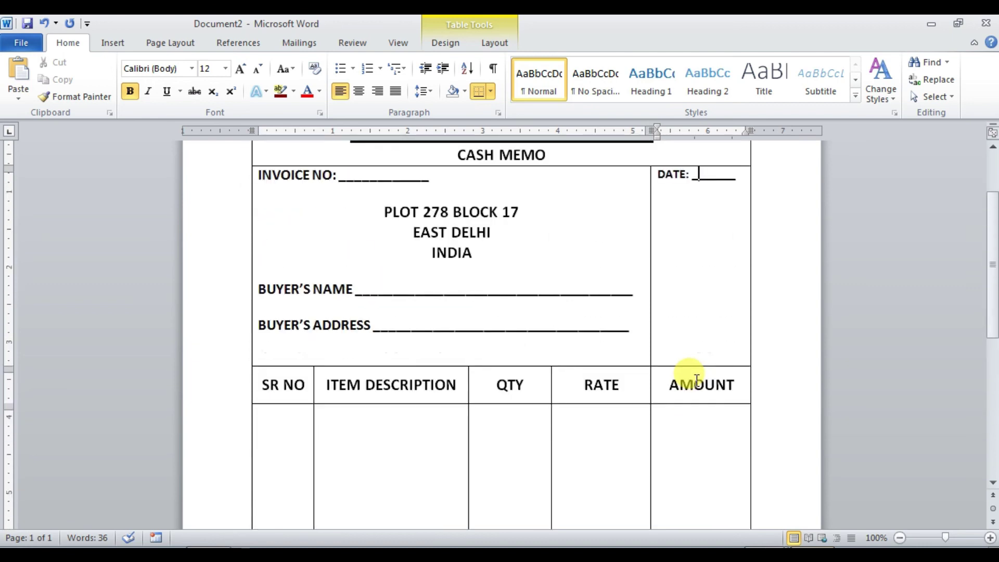
scroll(695, 382, up, 3)
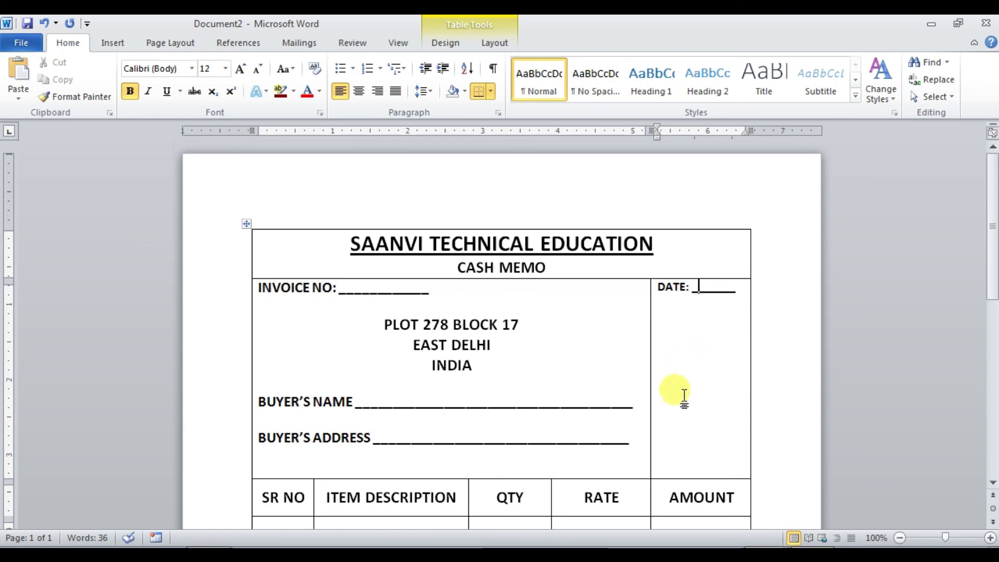
scroll(688, 396, down, 5)
scroll(691, 405, down, 5)
scroll(690, 405, up, 5)
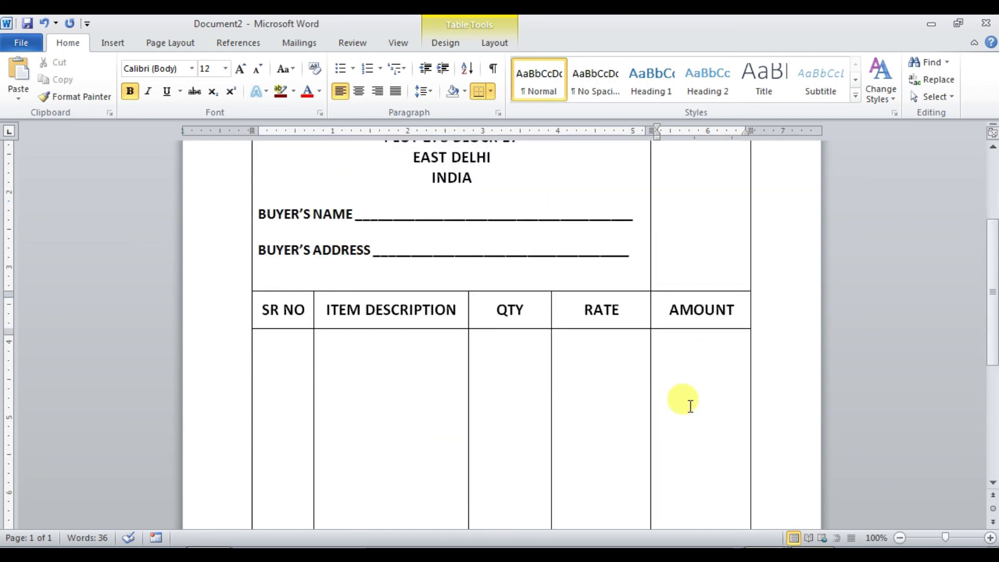
scroll(689, 406, up, 5)
click(737, 296)
key(Return)
key(Return)
key(Return)
key(Return)
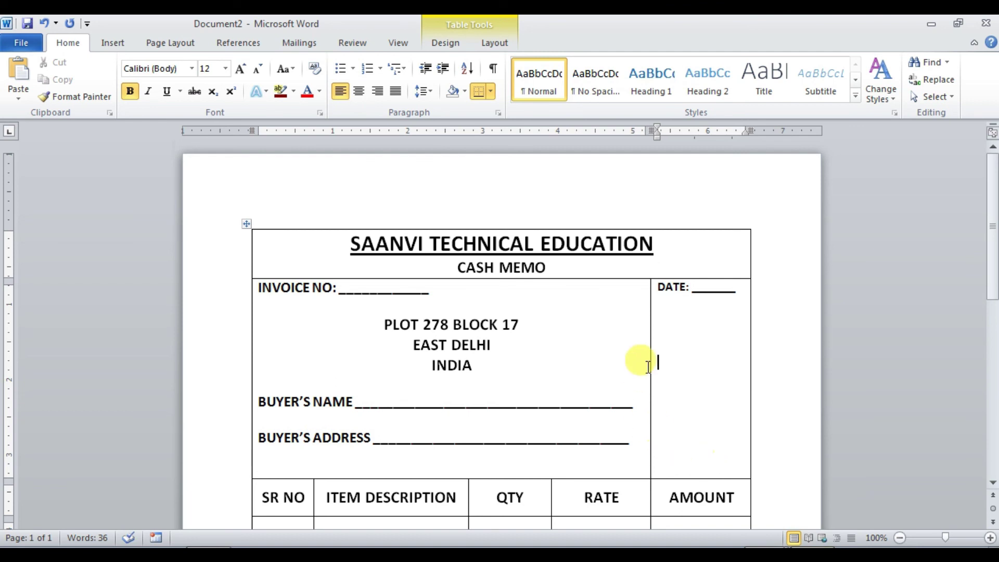
Step: Insert the logo picture from MyDrive (E:) > Record_Raw > frames into the DATE cell
click(122, 46)
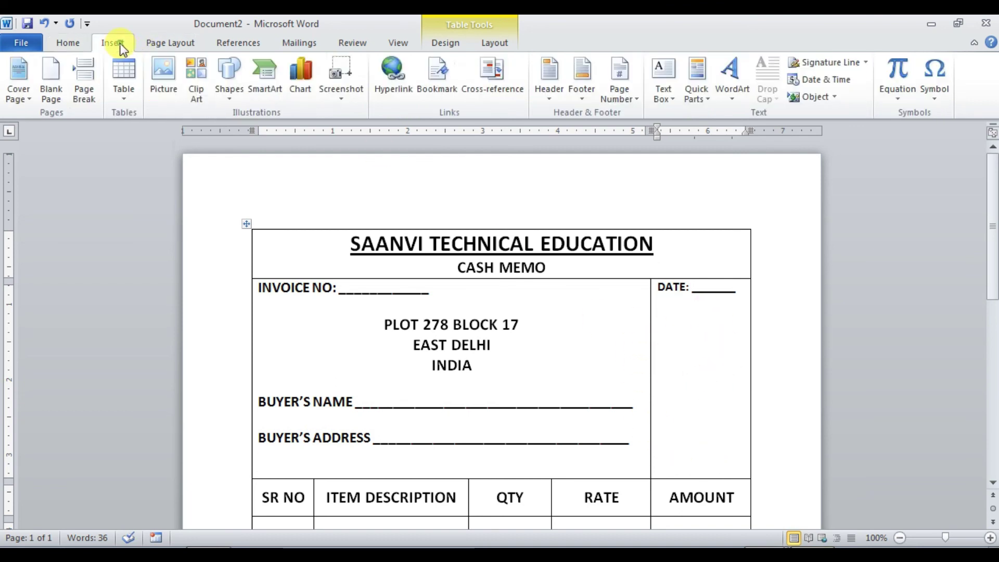
click(161, 76)
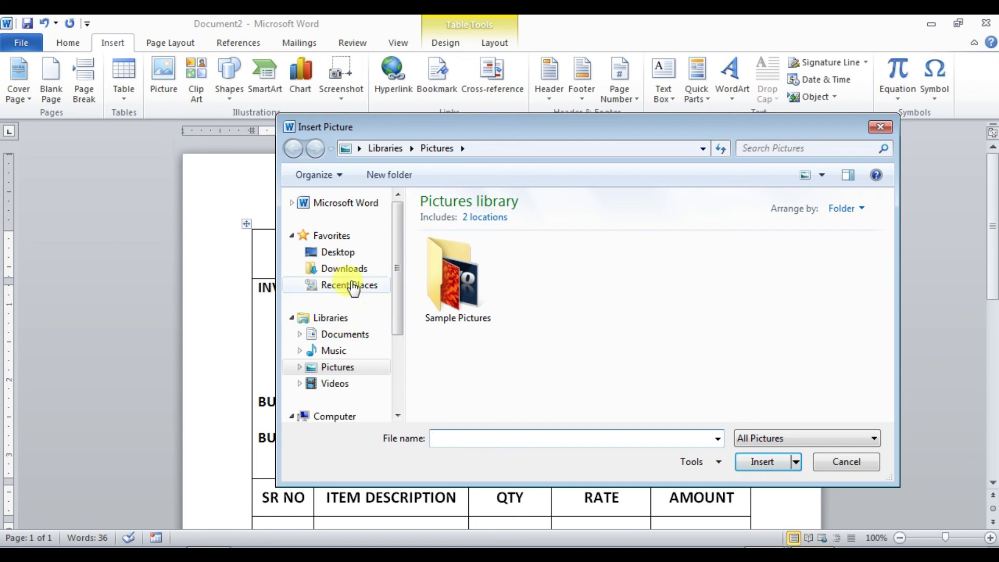
drag(393, 325, 395, 380)
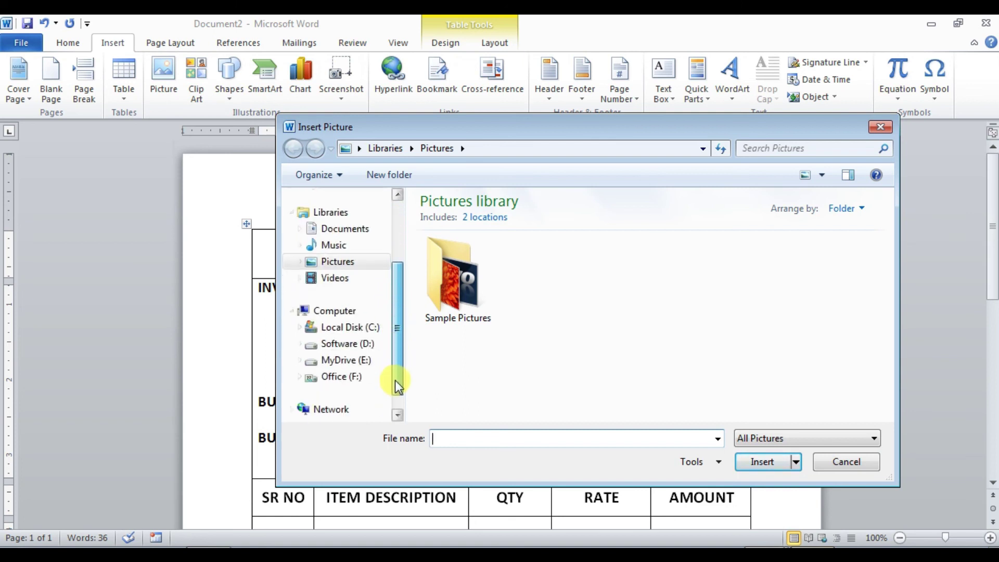
click(359, 362)
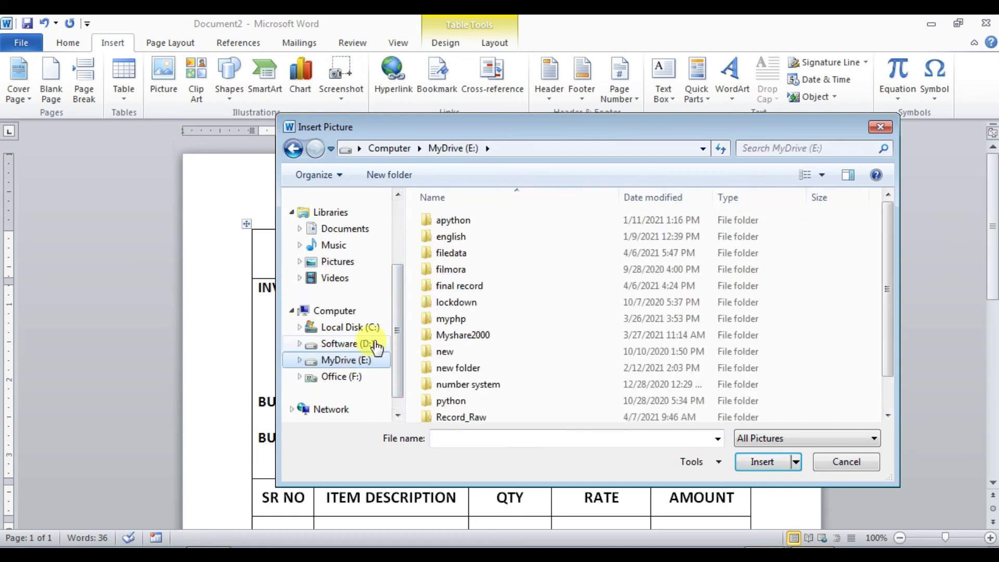
double_click(468, 414)
double_click(449, 239)
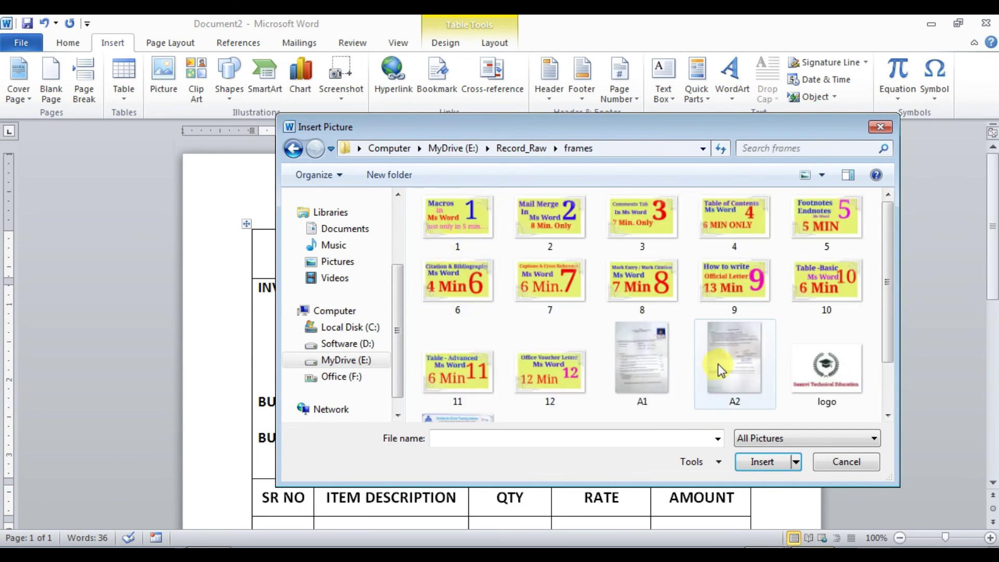
click(810, 380)
click(764, 461)
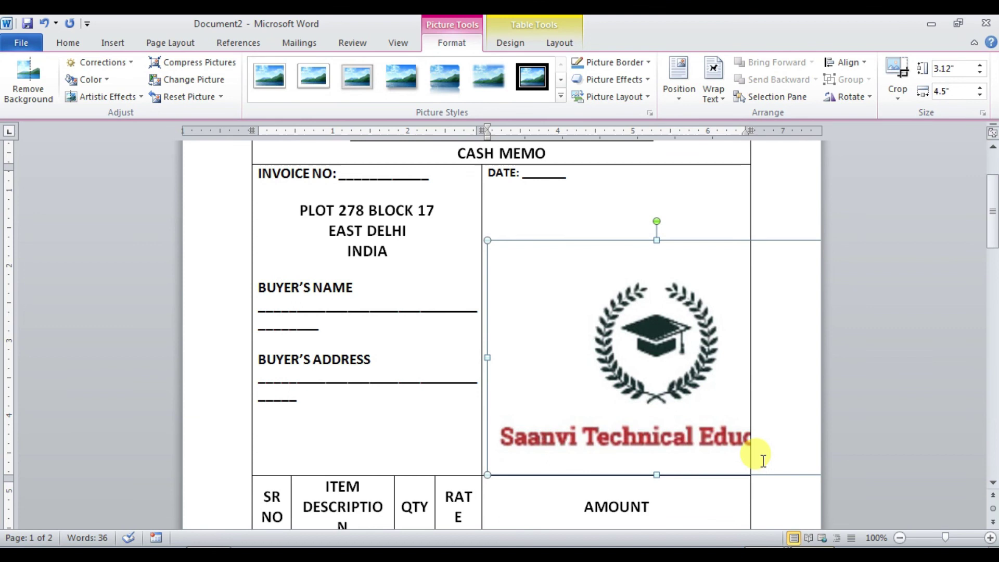
Step: Shrink the logo to 0.71" by 1.02" and centre it in the DATE cell
scroll(744, 443, down, 3)
scroll(744, 443, down, 2)
scroll(744, 442, down, 10)
scroll(744, 443, down, 1)
scroll(744, 442, up, 6)
scroll(744, 443, up, 4)
scroll(744, 443, up, 5)
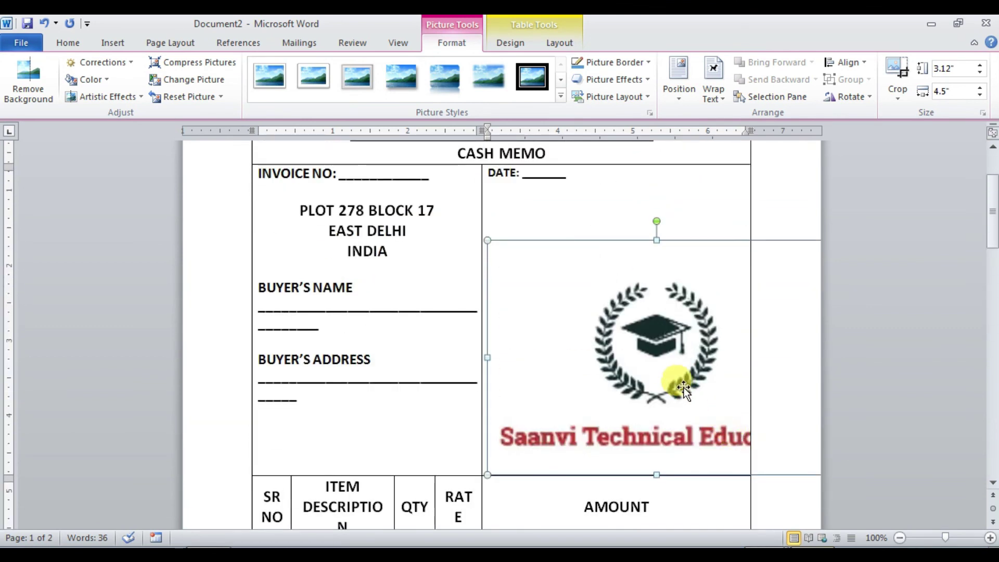
scroll(675, 382, up, 3)
scroll(675, 382, down, 2)
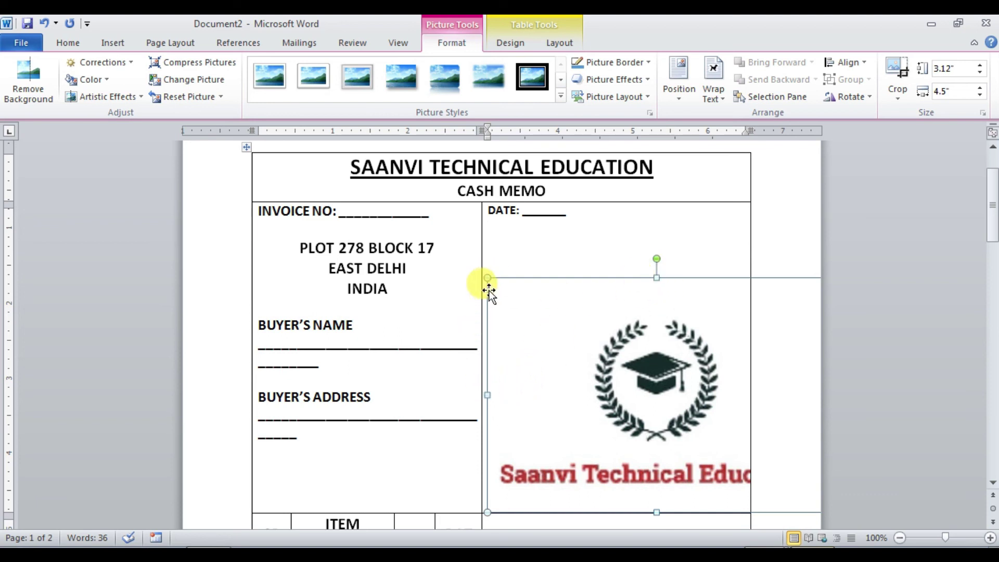
drag(493, 279, 754, 424)
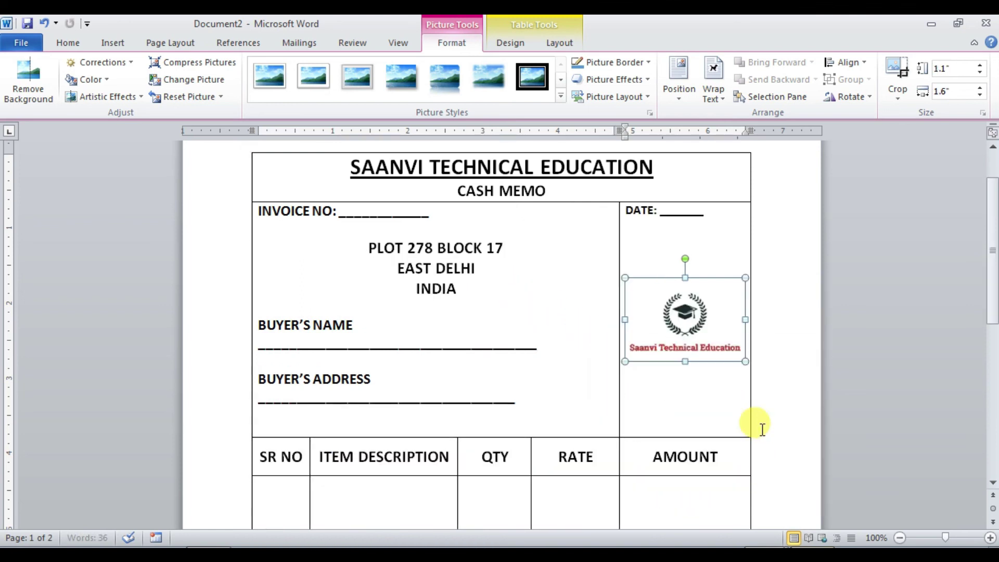
drag(625, 278, 673, 296)
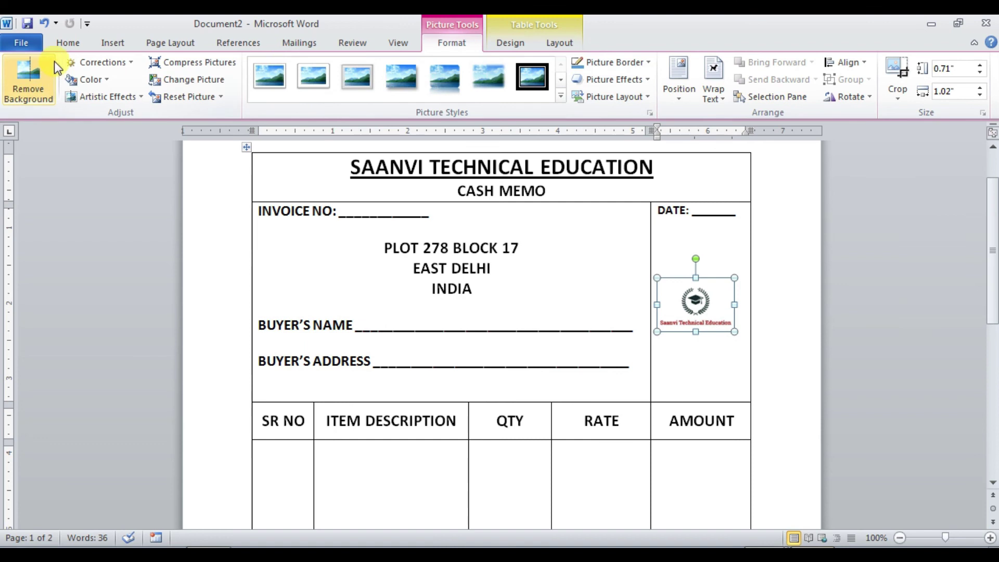
click(67, 42)
click(359, 91)
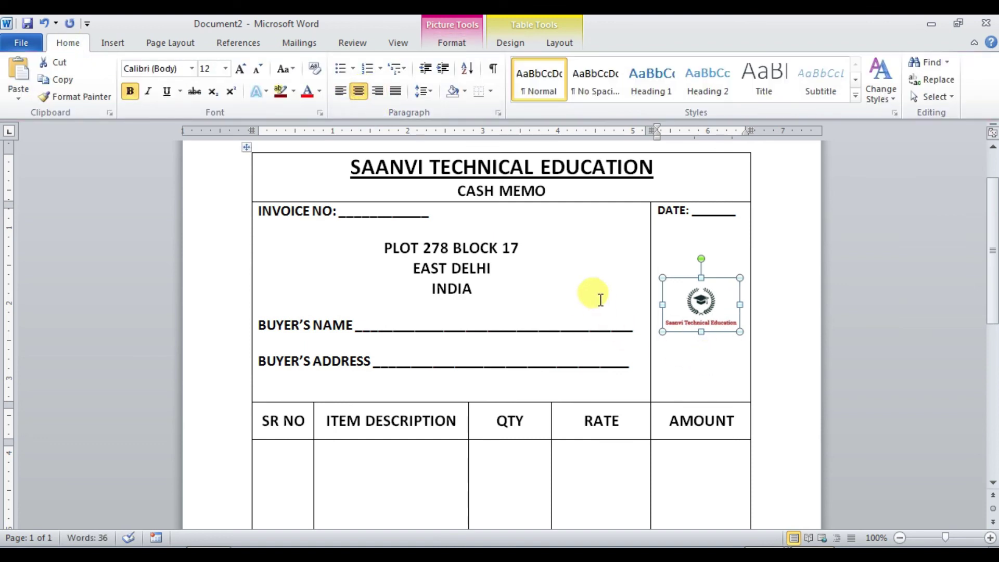
Step: Deselect the logo and check the whole cash memo, down to the TOTAL and T & C rows, in print preview
click(600, 300)
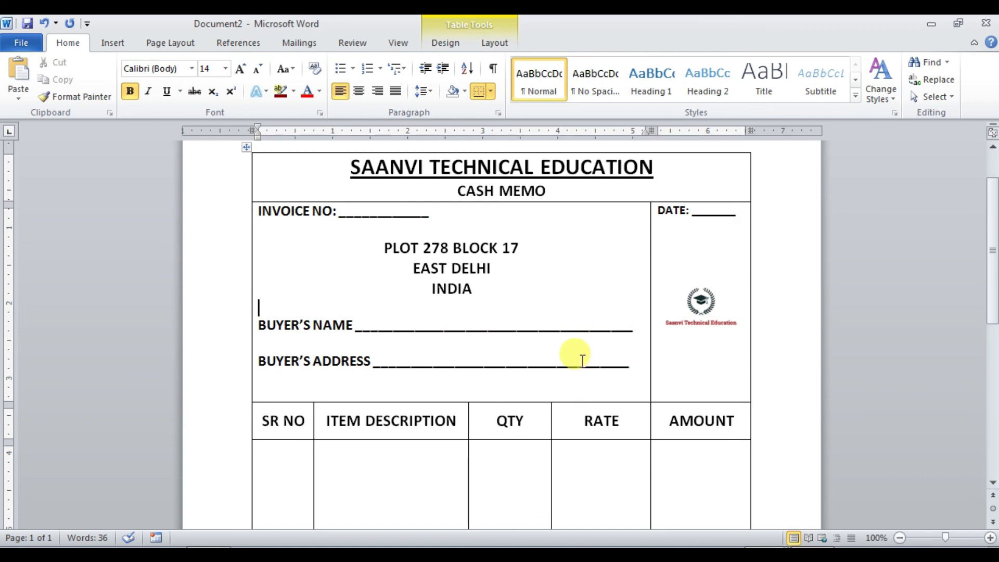
scroll(583, 360, down, 6)
scroll(583, 354, down, 4)
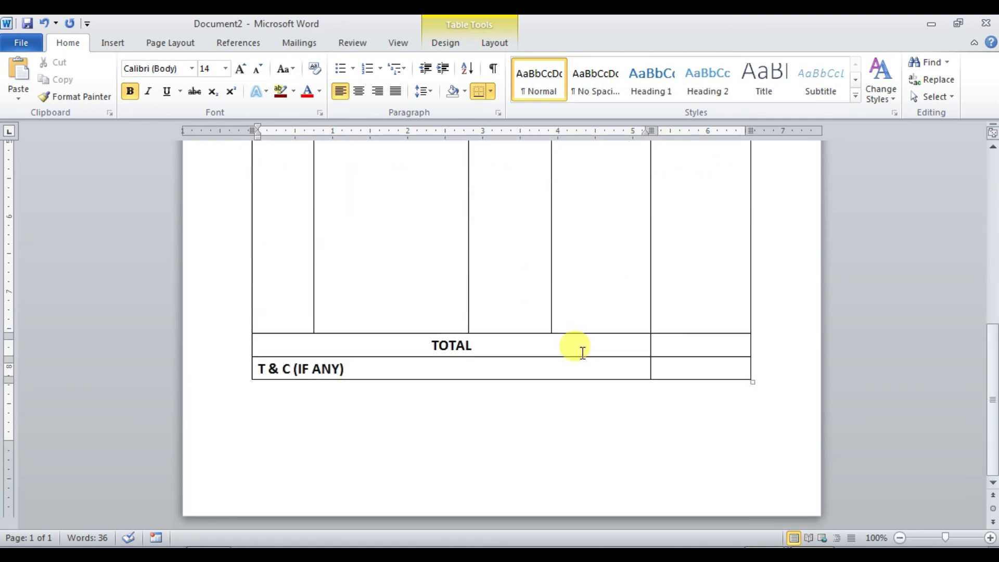
key(ctrl+p)
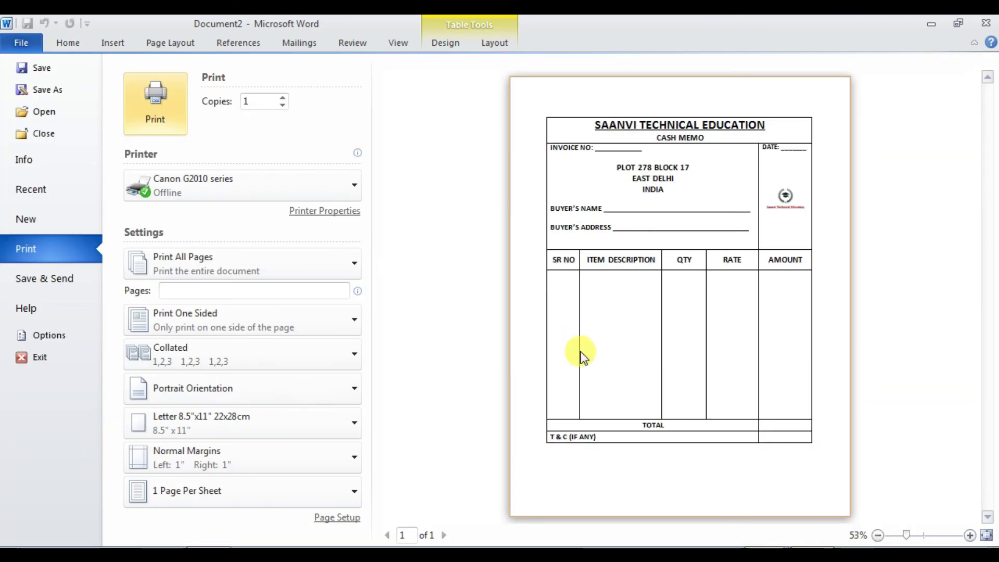